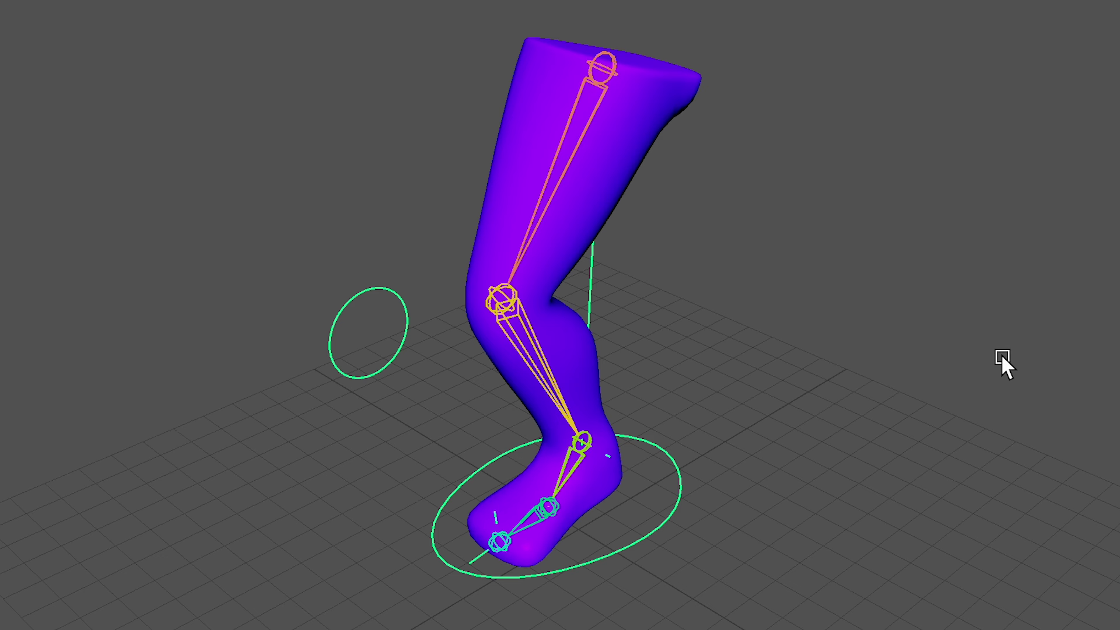
middle_click_drag(767, 366, 1069, 281)
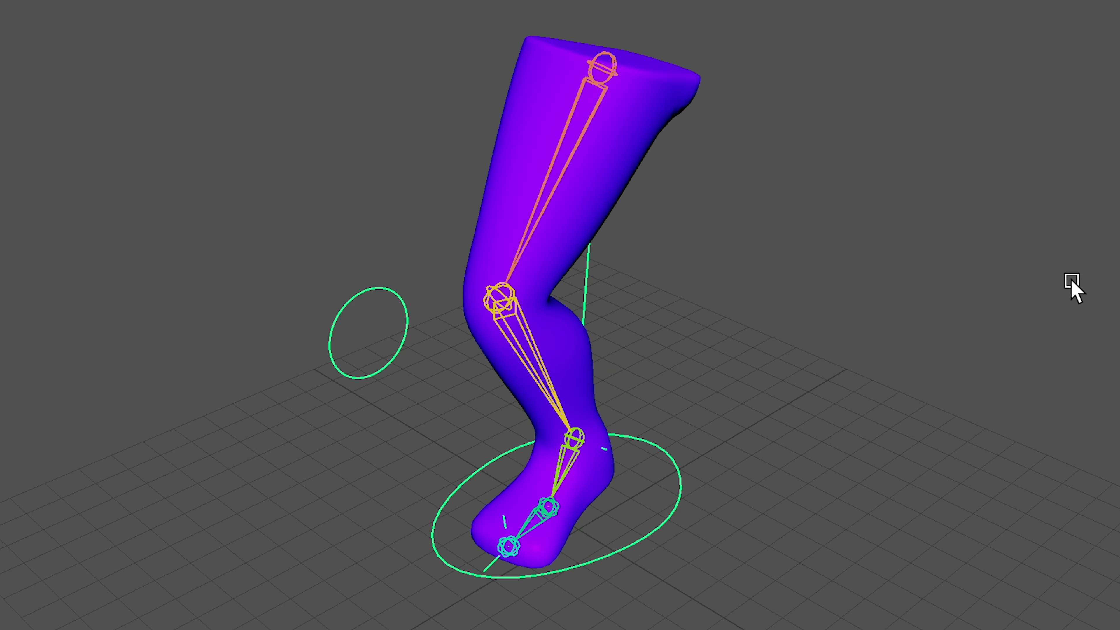
left_click_drag(448, 375, 482, 378)
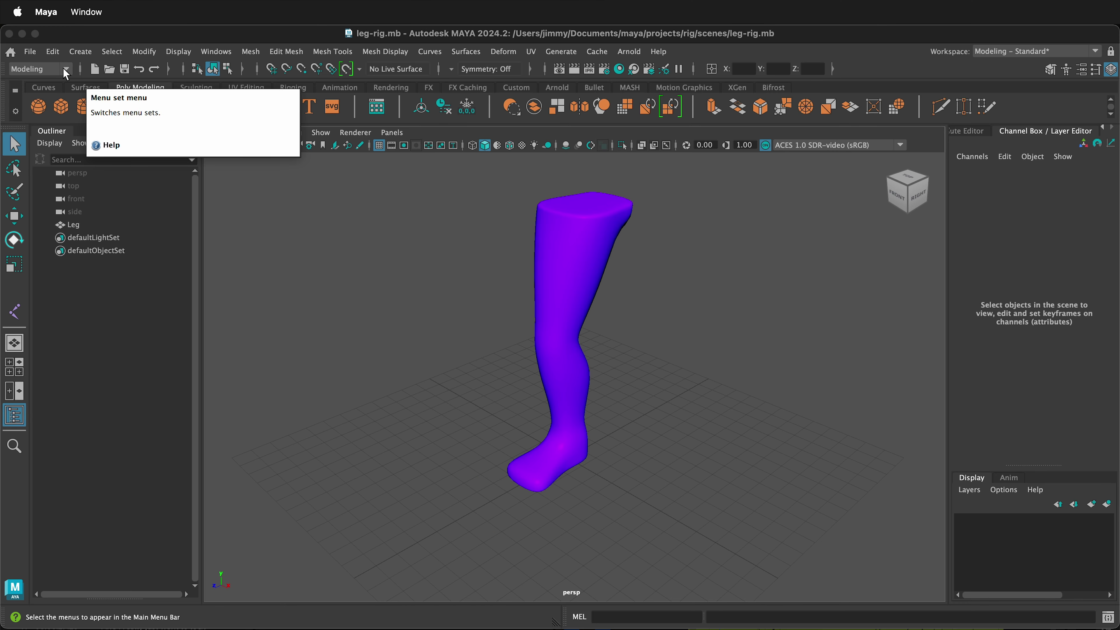
Switch both the menu set and the tool shelf to Rigging
left_click(65, 70)
left_click(31, 96)
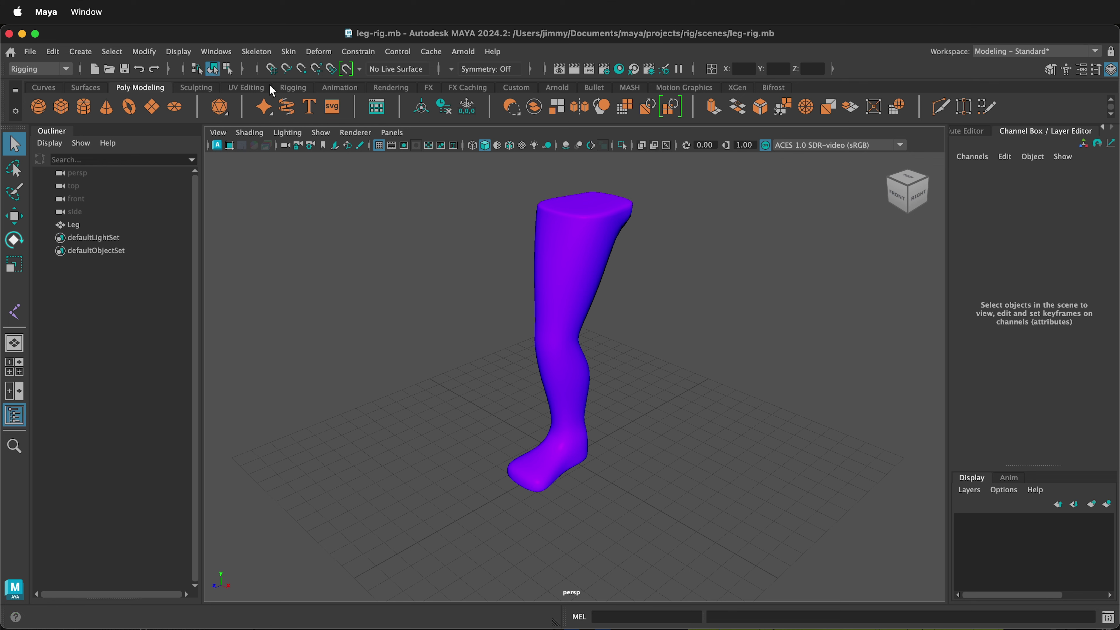
left_click(292, 87)
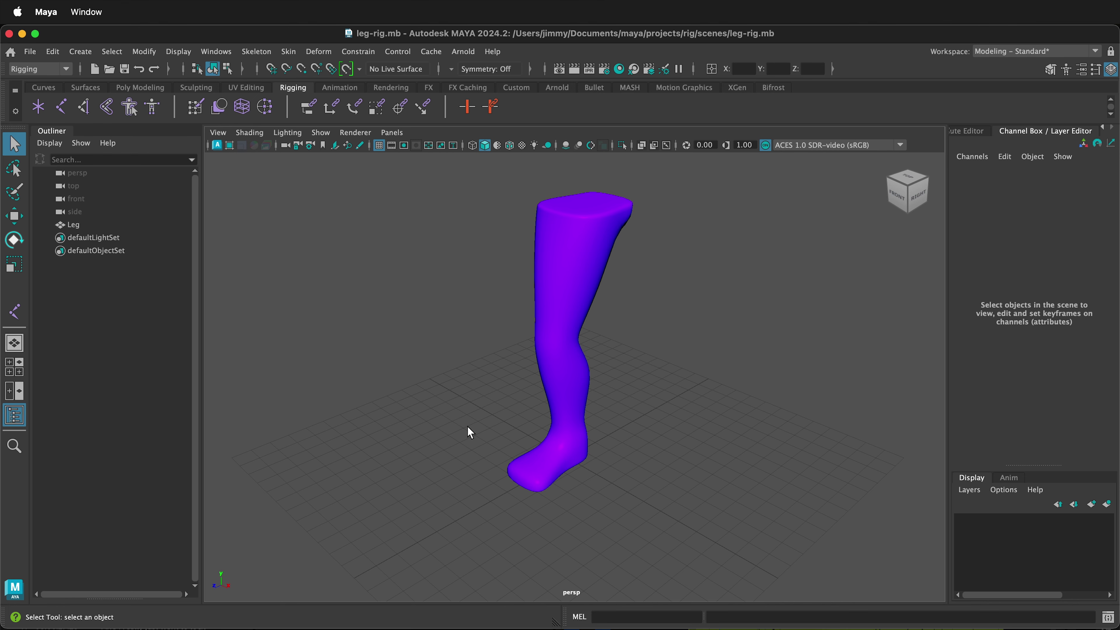
Show the whole leg in the side view and enable X-Ray Joints shading
key("space")
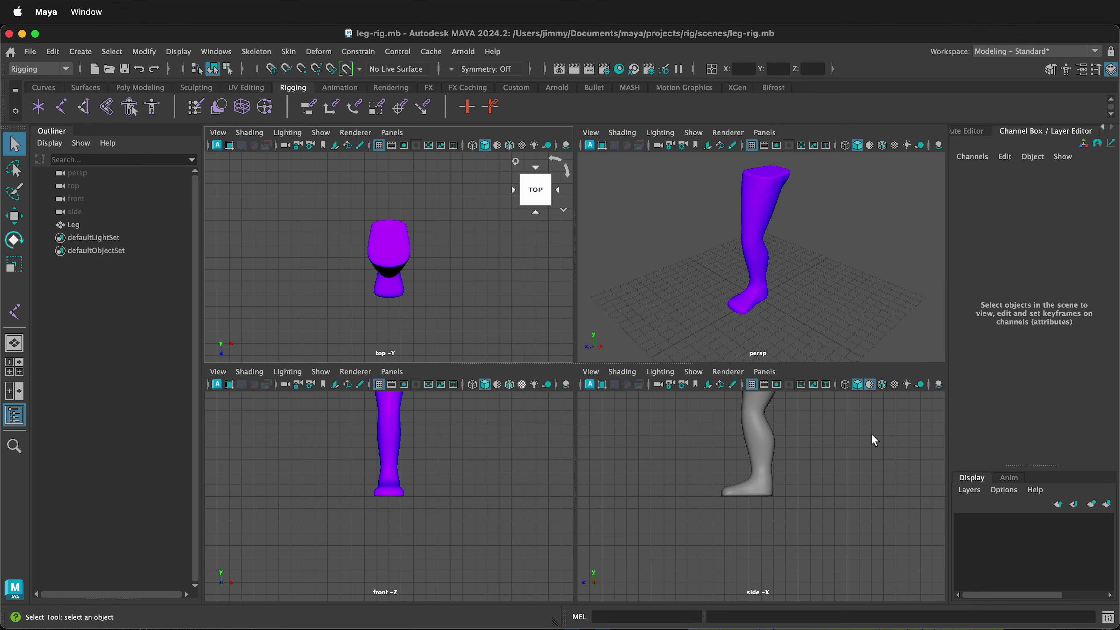
key("space")
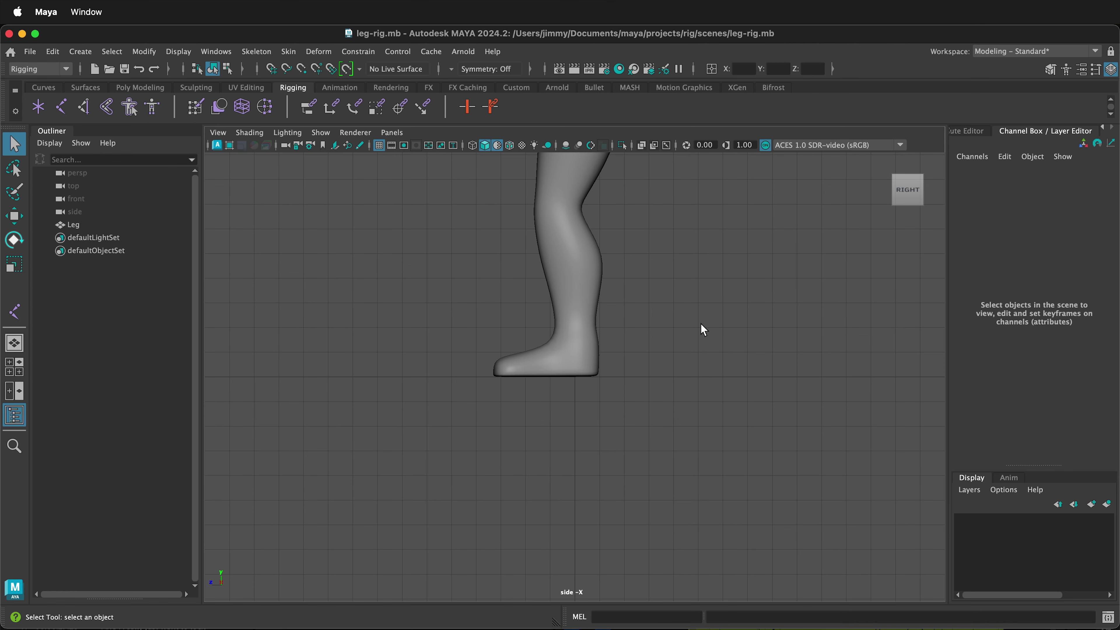
middle_click_drag(712, 341, 722, 466, "alt")
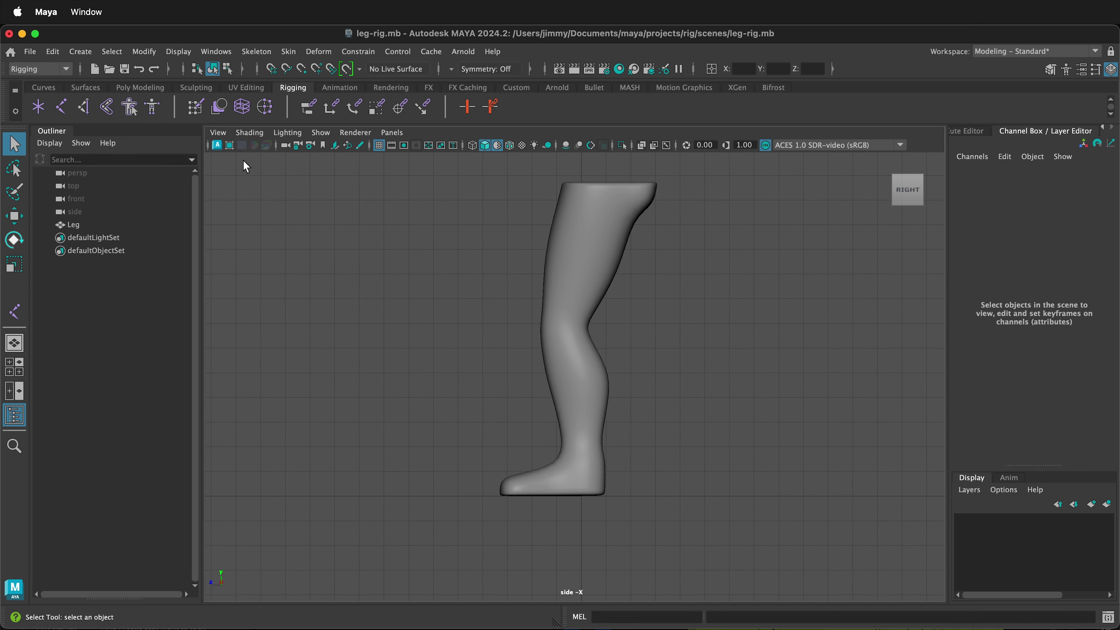
left_click(248, 137)
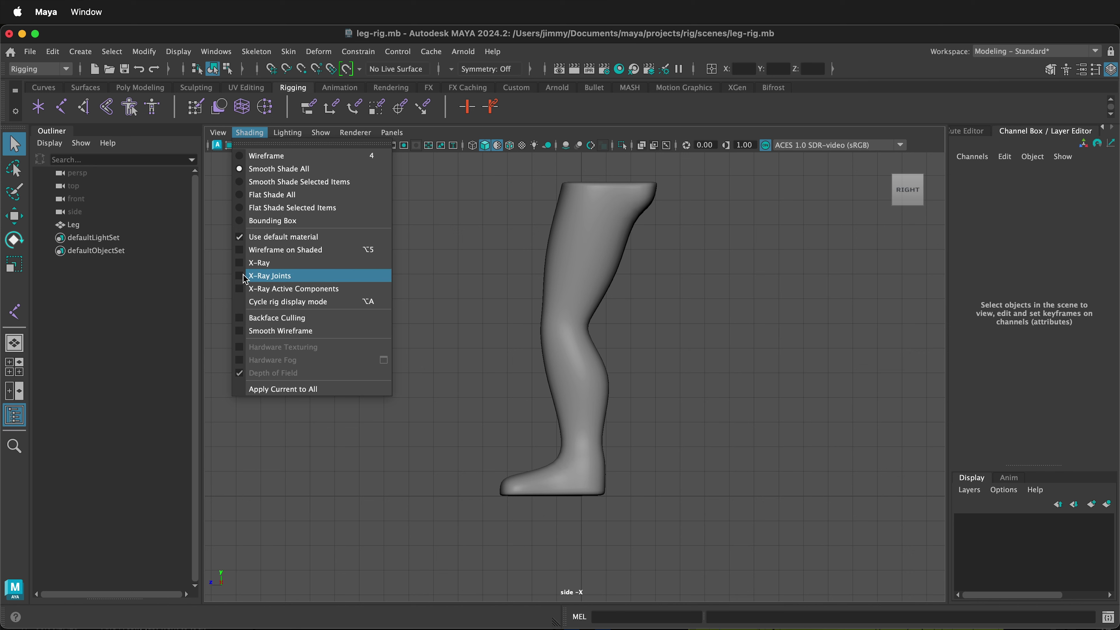
left_click(264, 275)
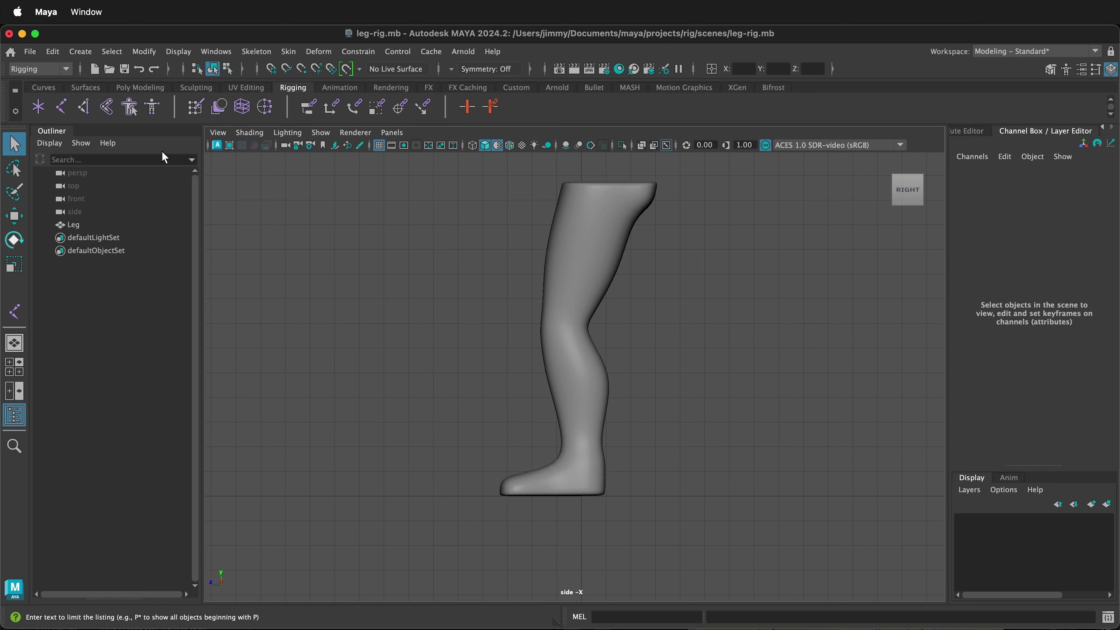
Create a five-joint chain inside the leg, placing joints at the hip, knee, ankle, ball of the foot and toe tip
left_click(63, 108)
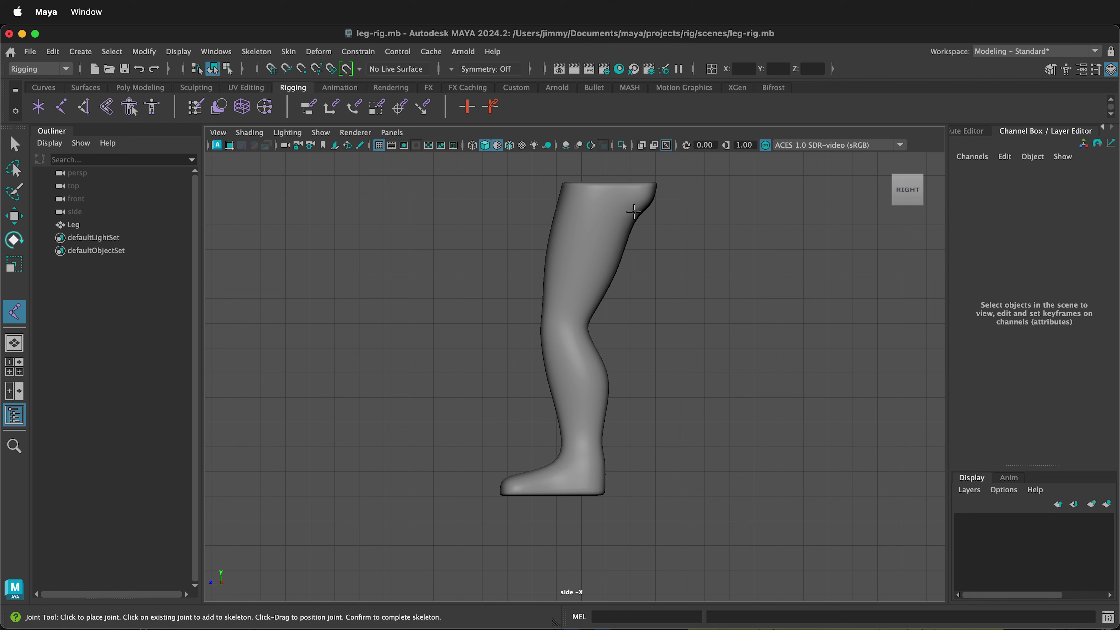
left_click(601, 190)
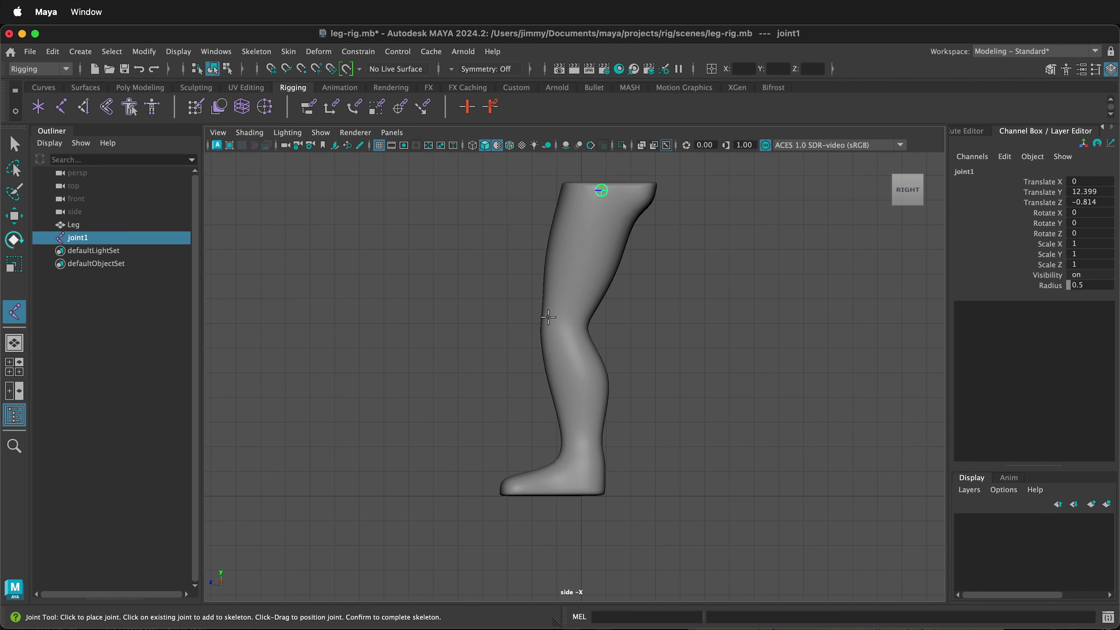
left_click(560, 324)
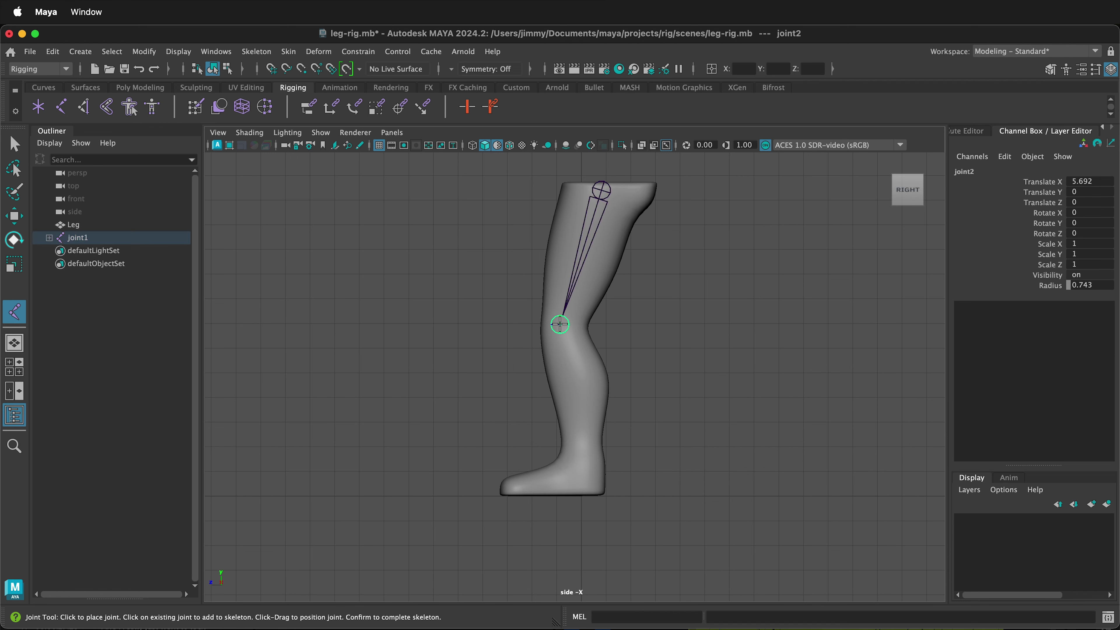
left_click(587, 452)
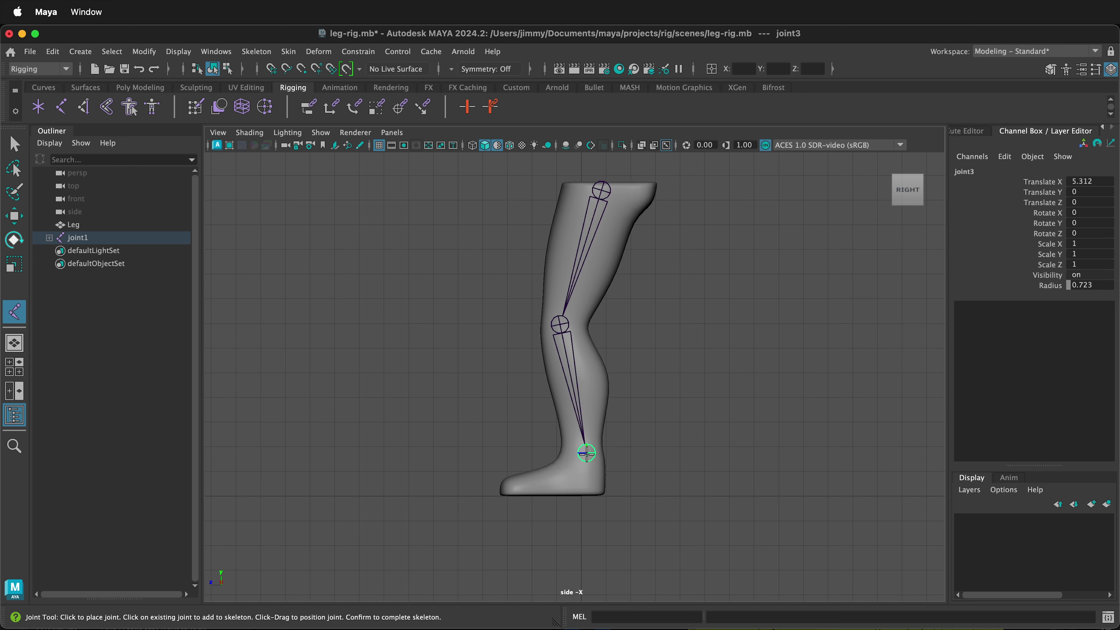
left_click(544, 488)
left_click(507, 489)
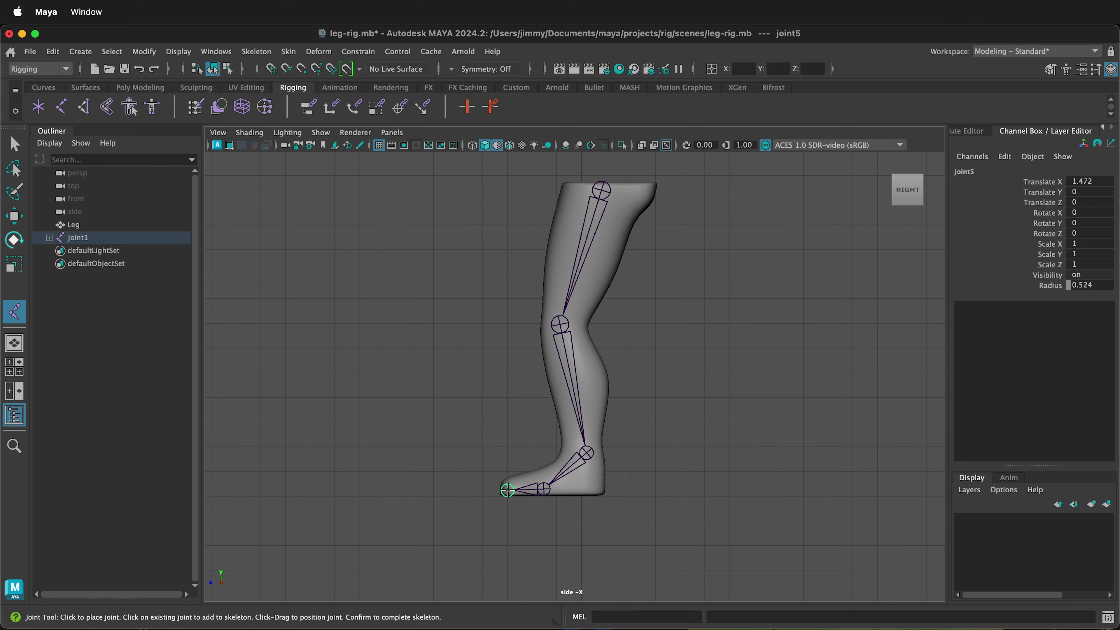
key("Return")
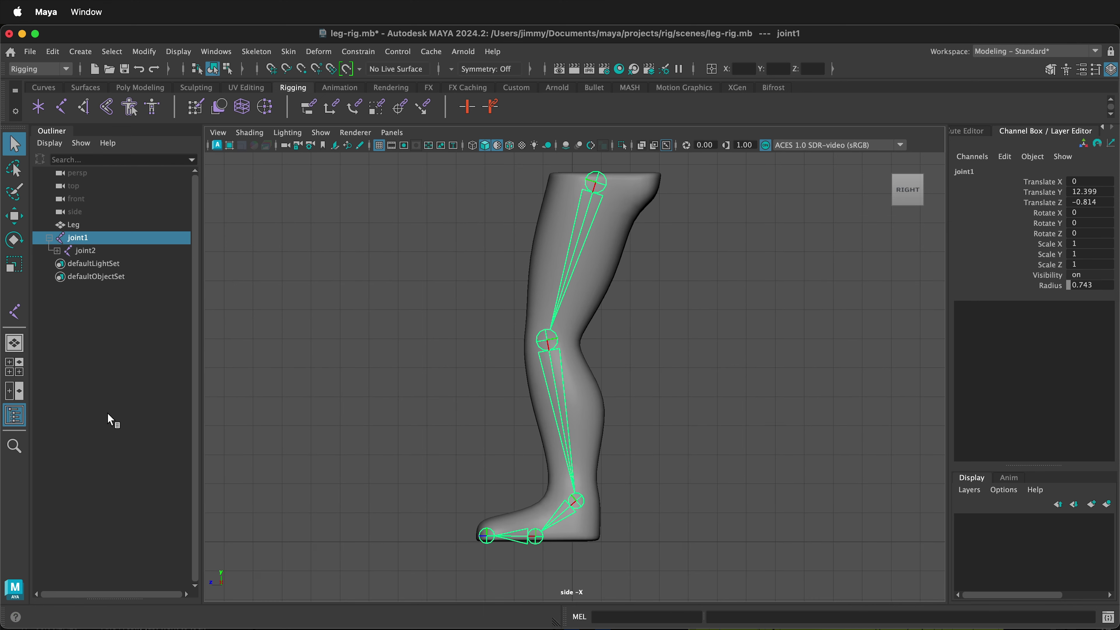
Expand the whole joint hierarchy in the Outliner and rename the root joint Hip
left_click(57, 251)
left_click(65, 263)
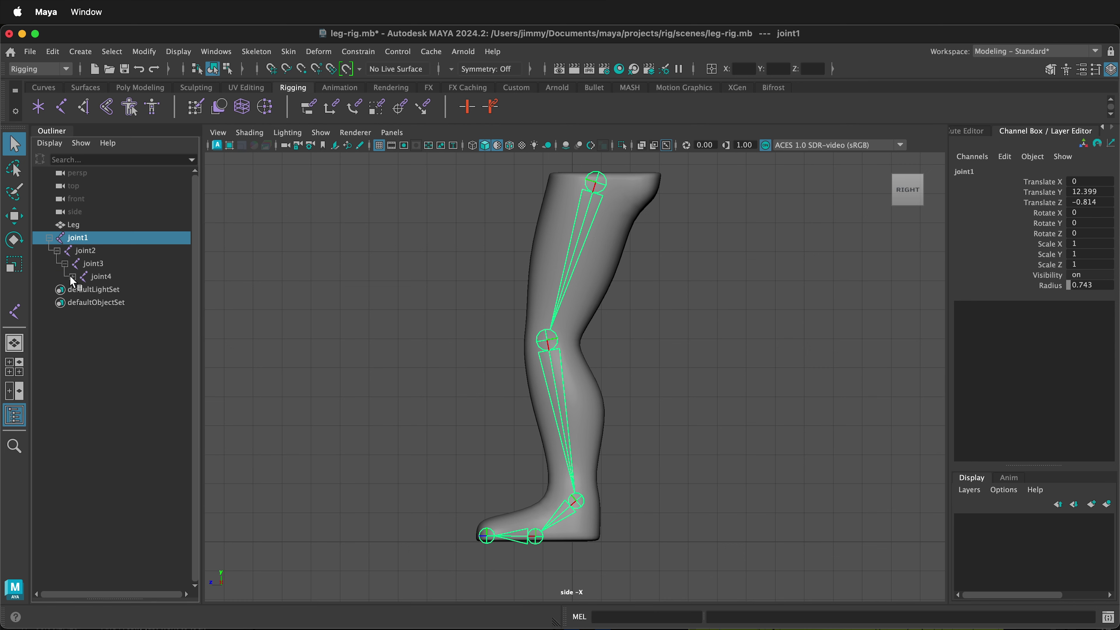
left_click(72, 276)
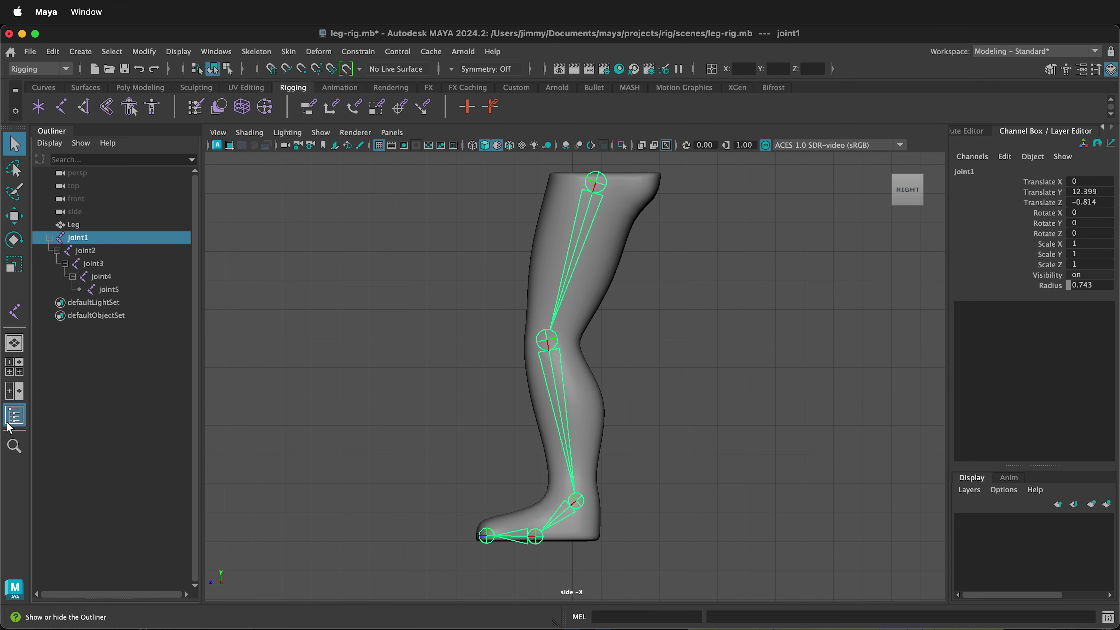
double_click(78, 237)
type("Hip")
key("Return")
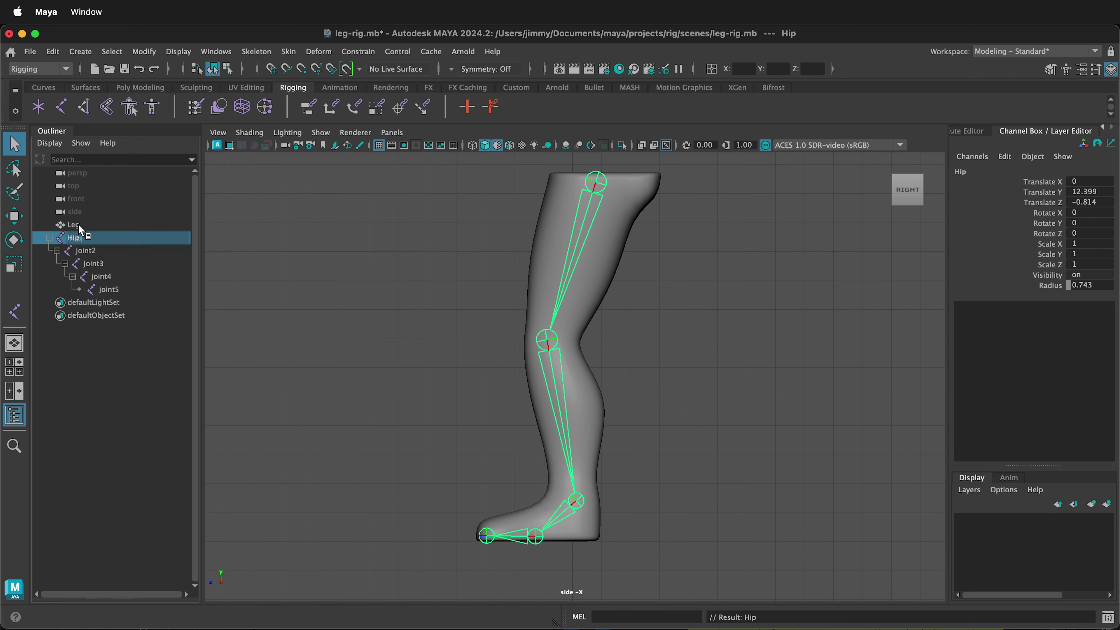
Rename the second joint in the chain Knee and the third joint Ankle
double_click(86, 250)
type("Knee")
key("Return")
double_click(98, 263)
type("Ank")
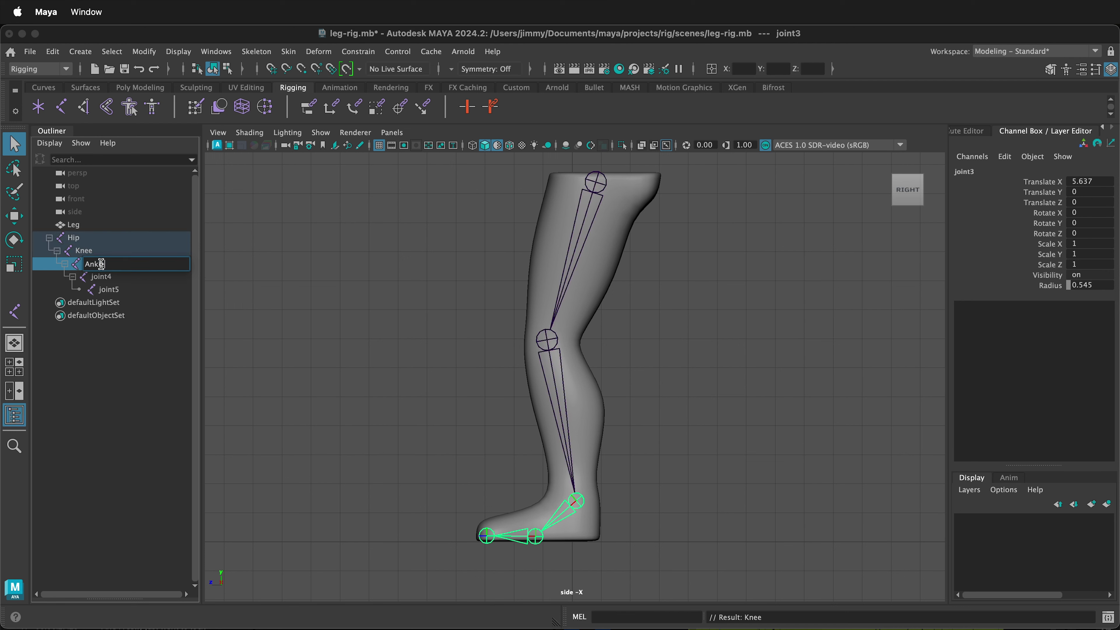
type("le")
key("Return")
Rename the fourth joint in the chain Ball and the last joint Toe
left_click(102, 276)
double_click(103, 276)
type("Ball")
key("Return")
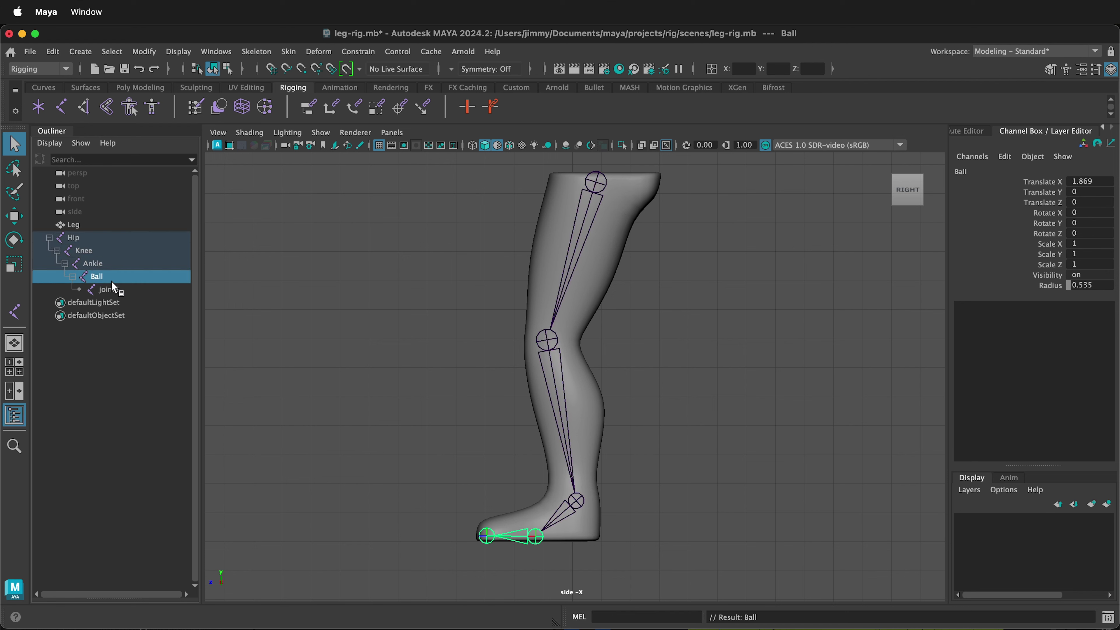
left_click(110, 288)
double_click(111, 289)
type("Toe")
key("Return")
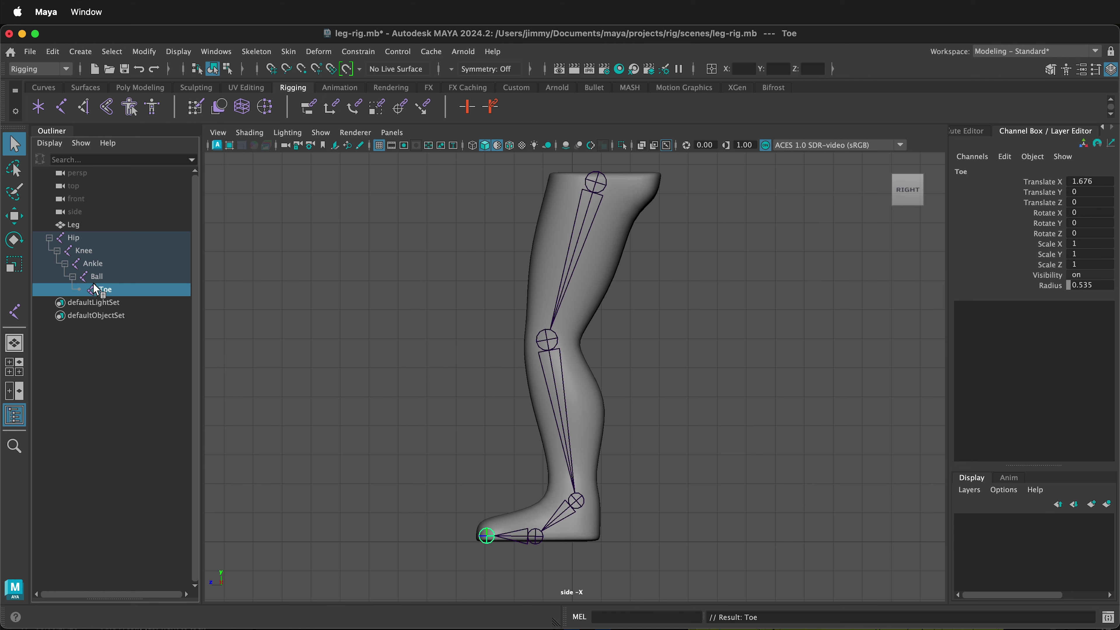
Create a NURBS circle at the foot and scale it in the perspective view to about 2.6 in X and 4.4 in Z
left_click(44, 88)
left_click(38, 108)
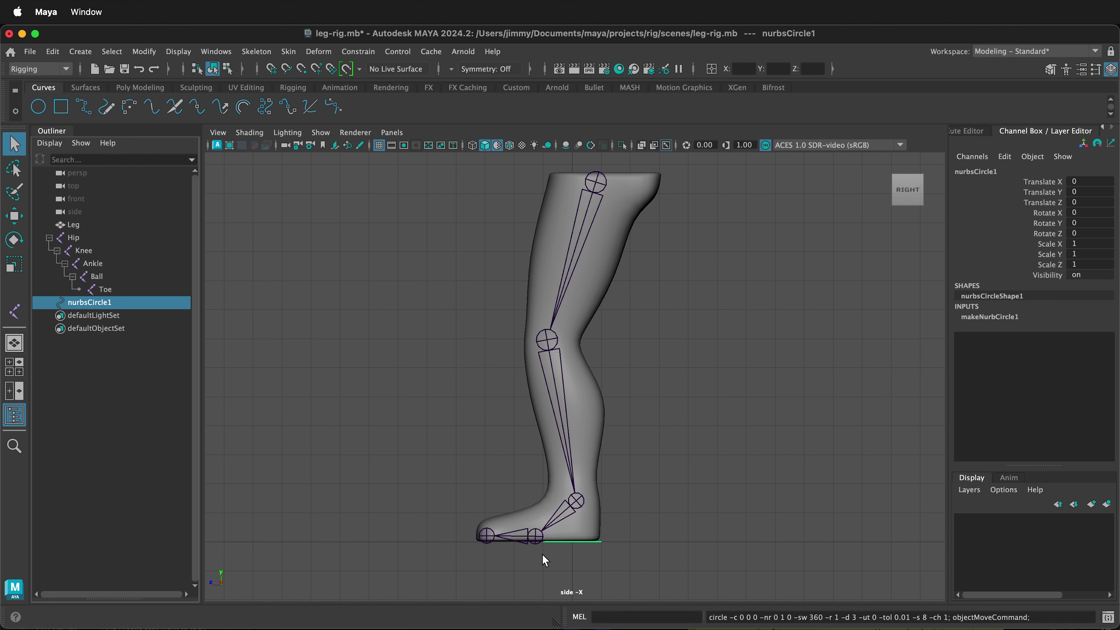
key("space")
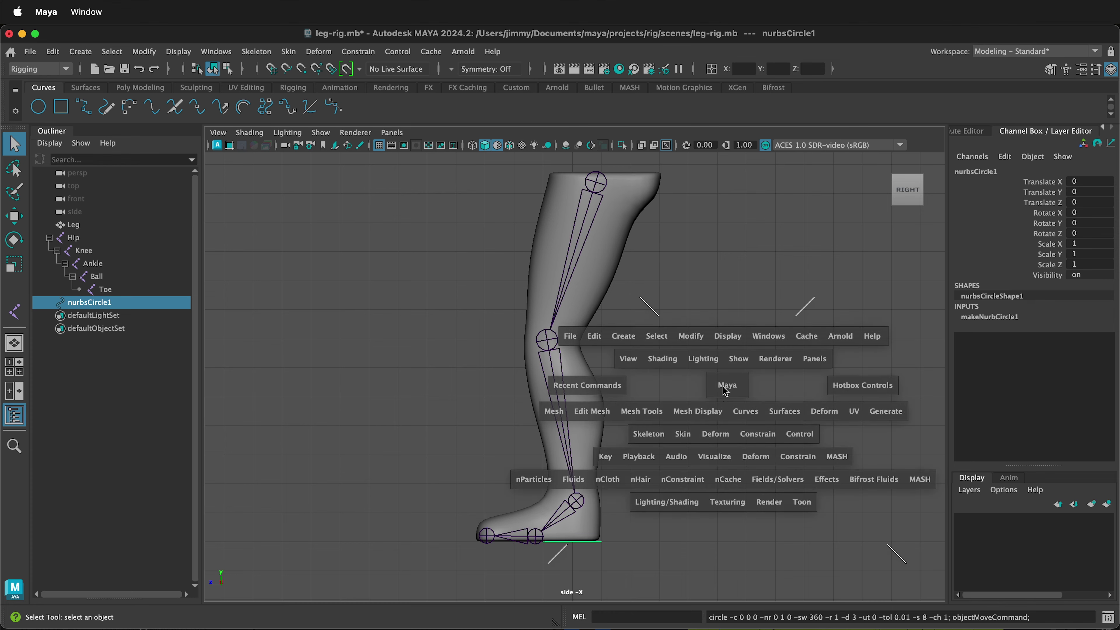
key("space")
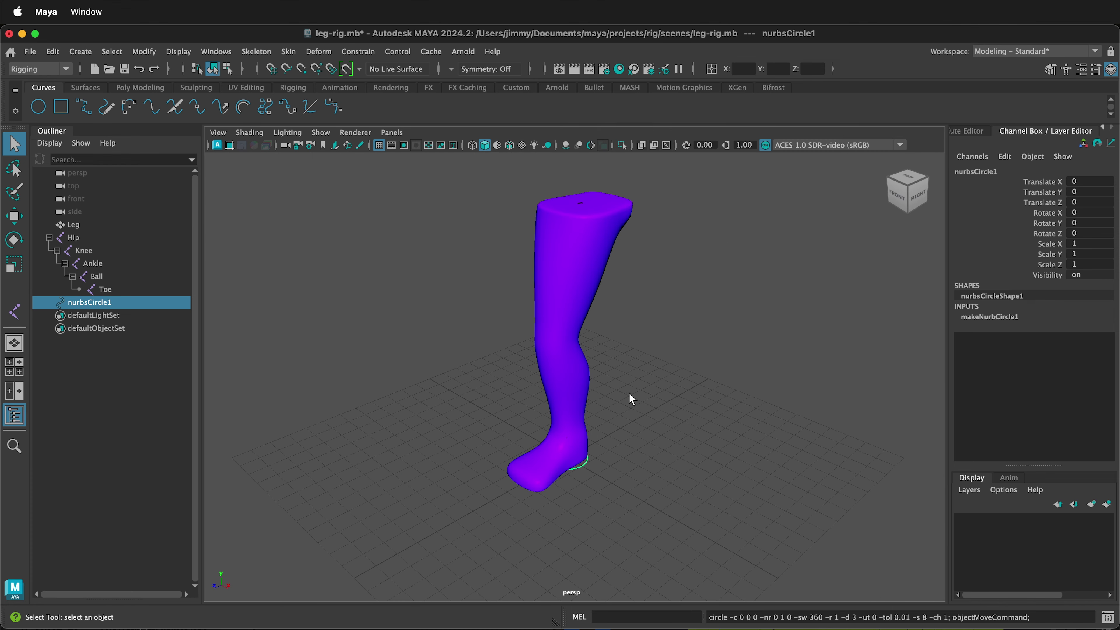
key("r")
left_click_drag(521, 482, 339, 542)
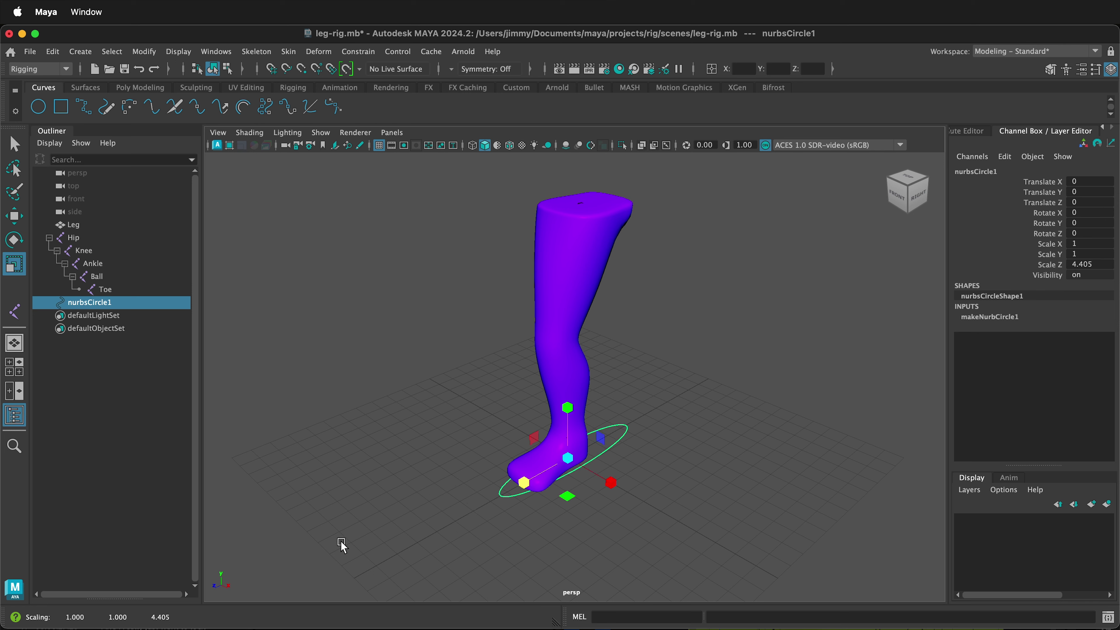
left_click_drag(610, 483, 703, 518)
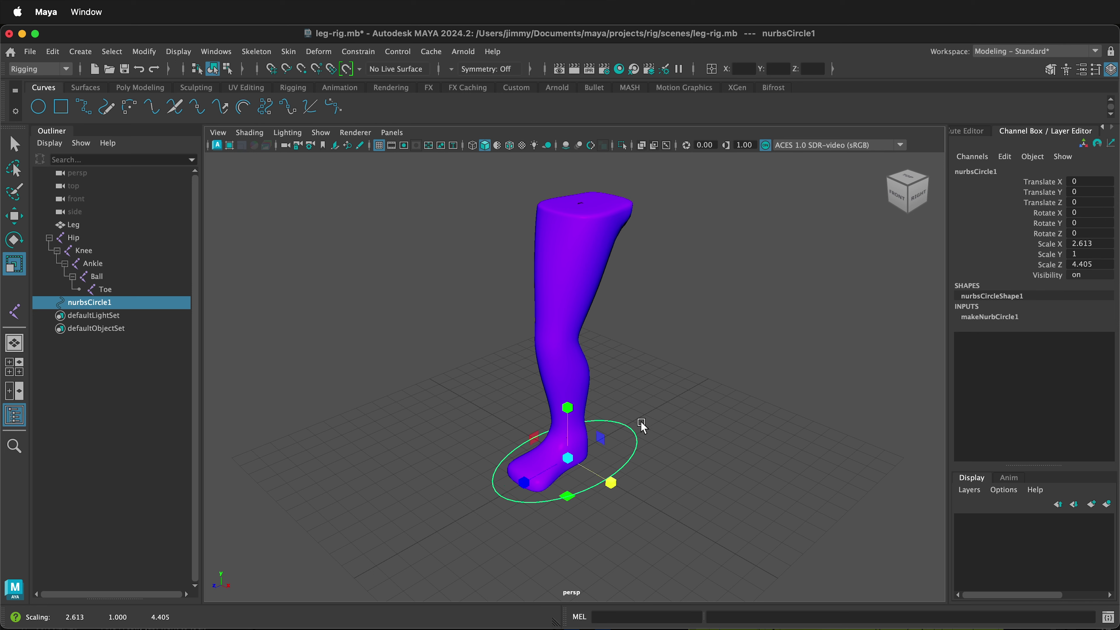
Move the control vertices behind the heel along Z towards the foot to shorten that end of the circle, then return to Object Mode
right_click(635, 452)
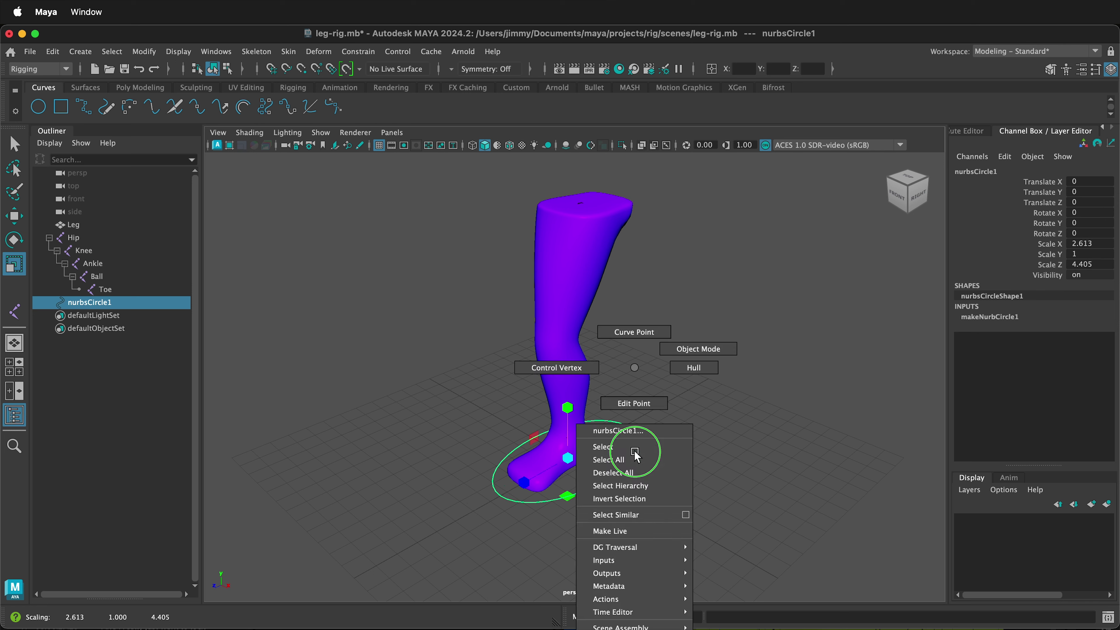
left_click(568, 371)
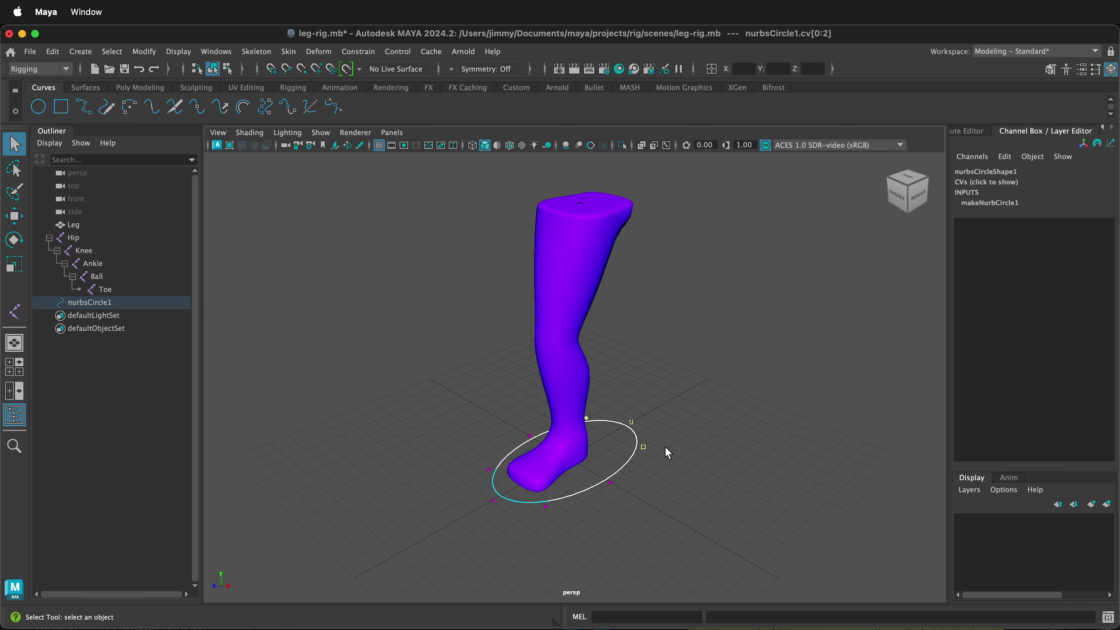
key("w")
left_click_drag(570, 456, 565, 466)
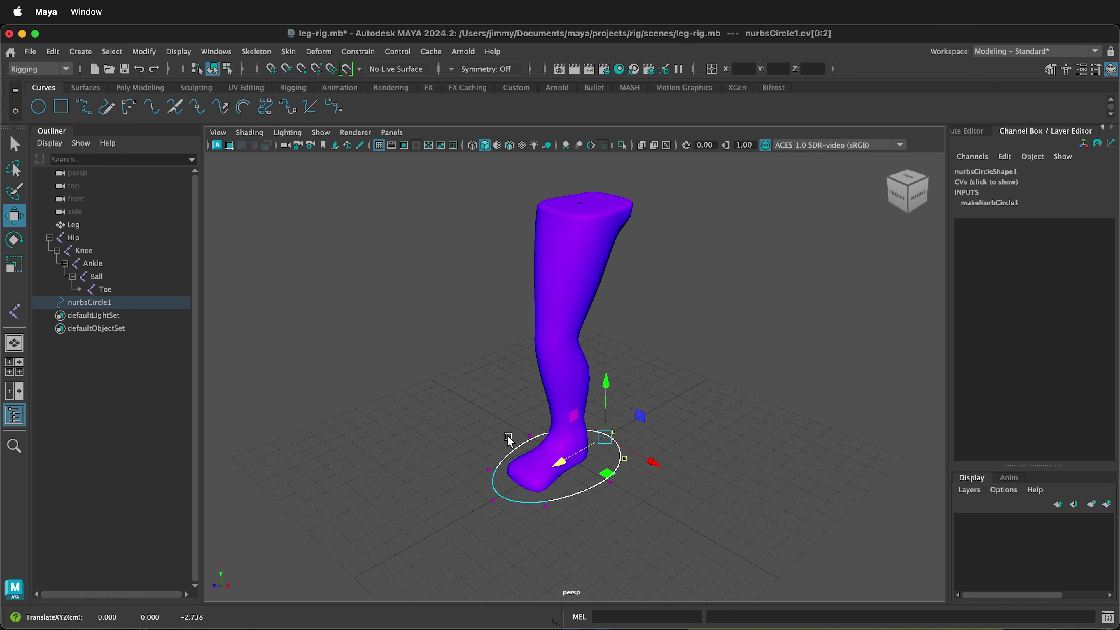
left_click(700, 404)
right_click_drag(701, 404, 757, 350)
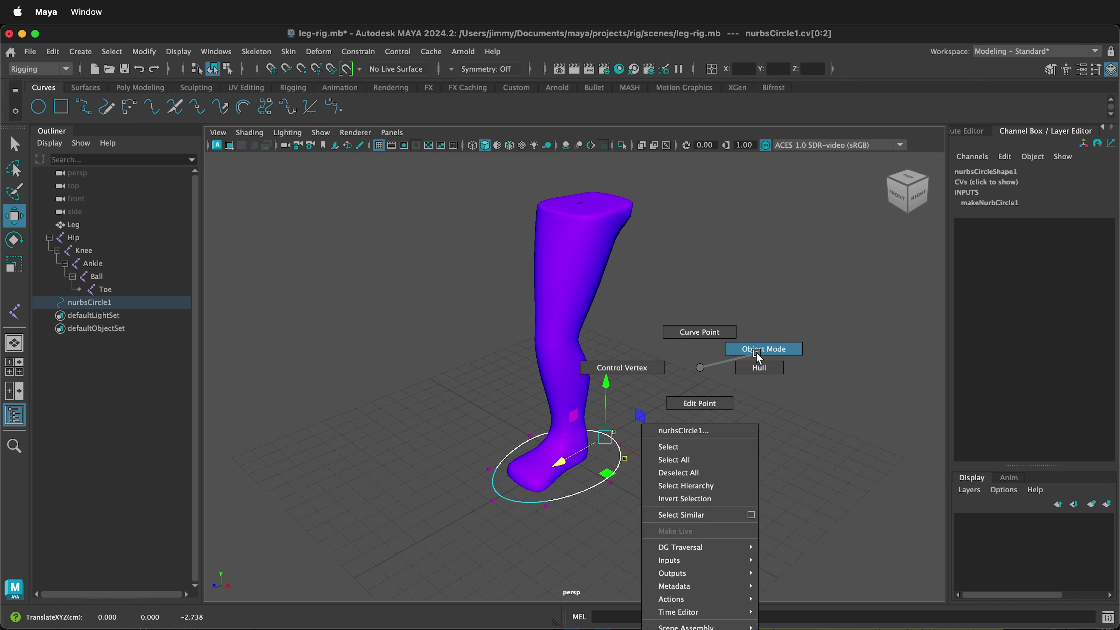
Rename the circle around the foot Foot_Control
double_click(93, 304)
type("Foot_Control")
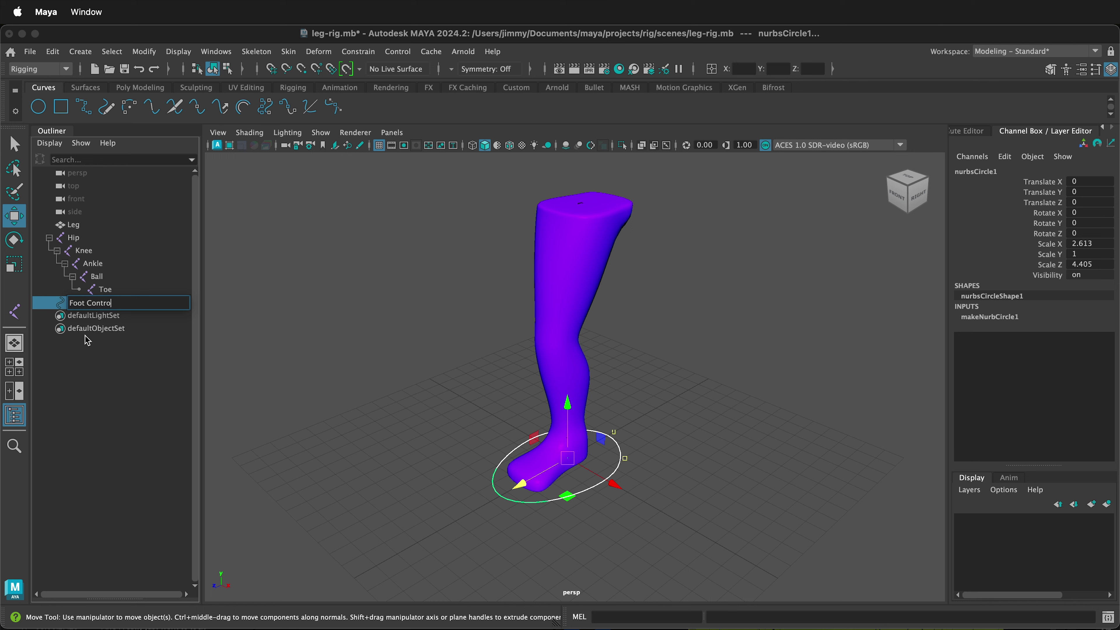
key("Return")
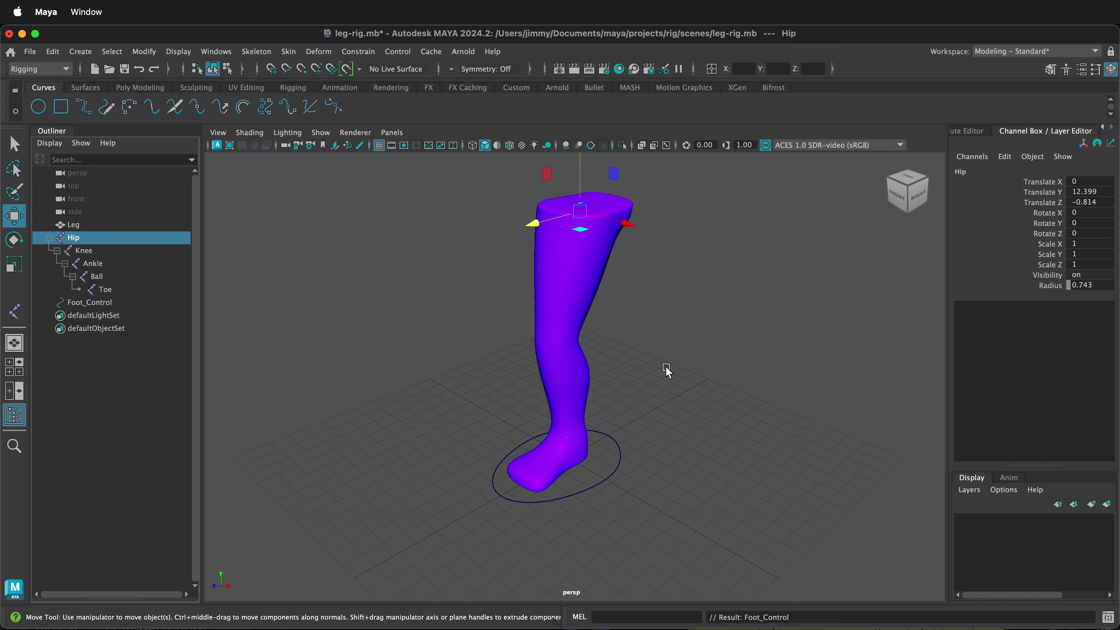
In the side view, create an IK handle with the Rotate-Plane Solver from the Hip joint to the Ankle joint
key("space")
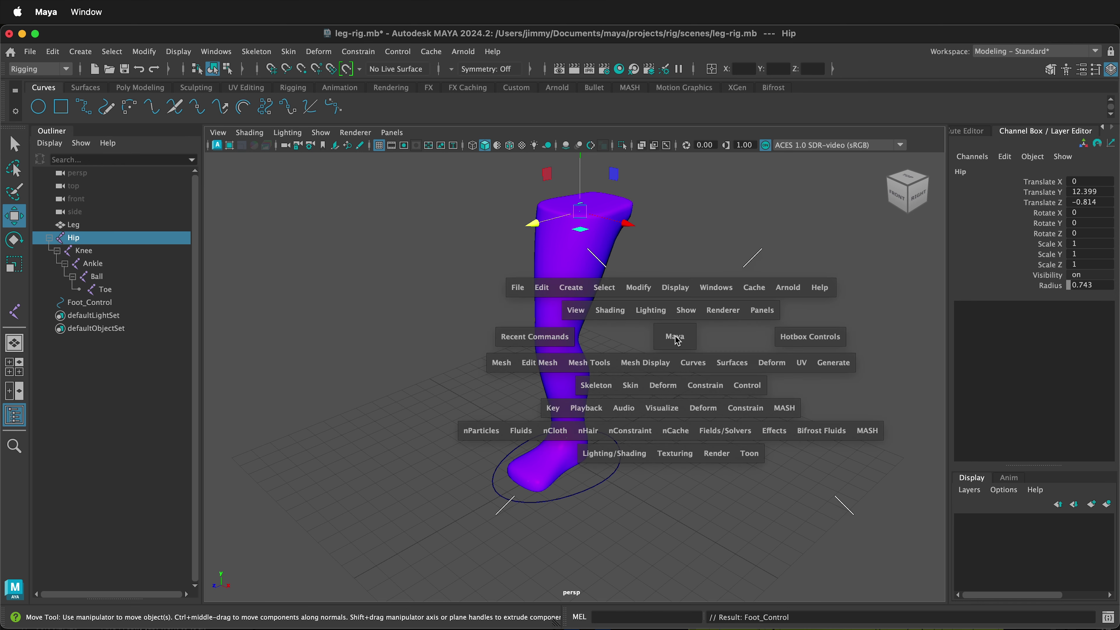
key("space")
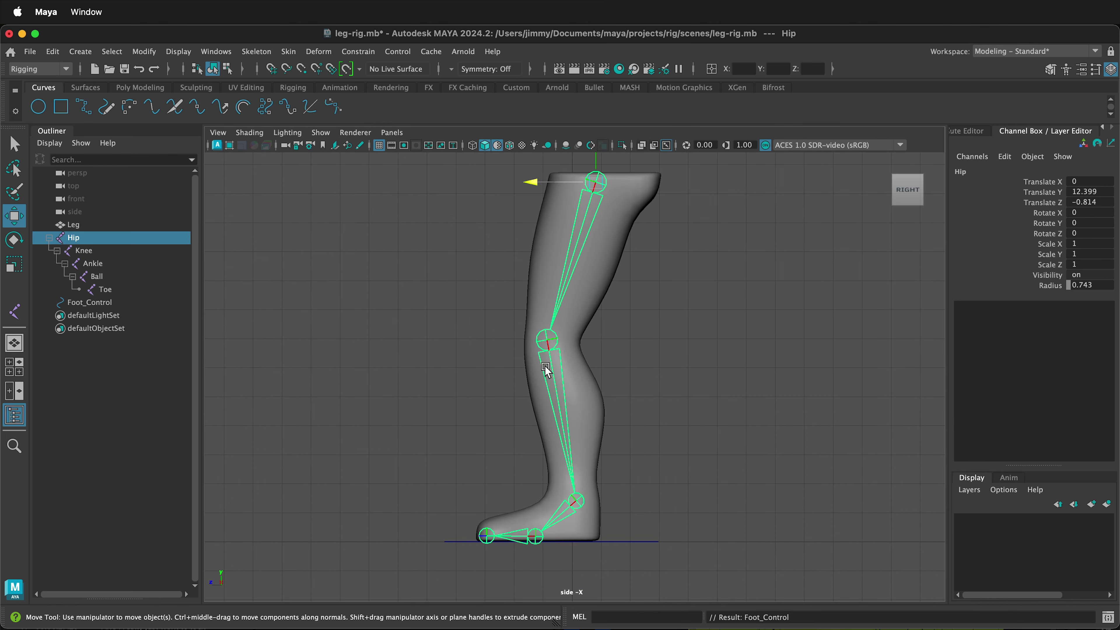
left_click(641, 547)
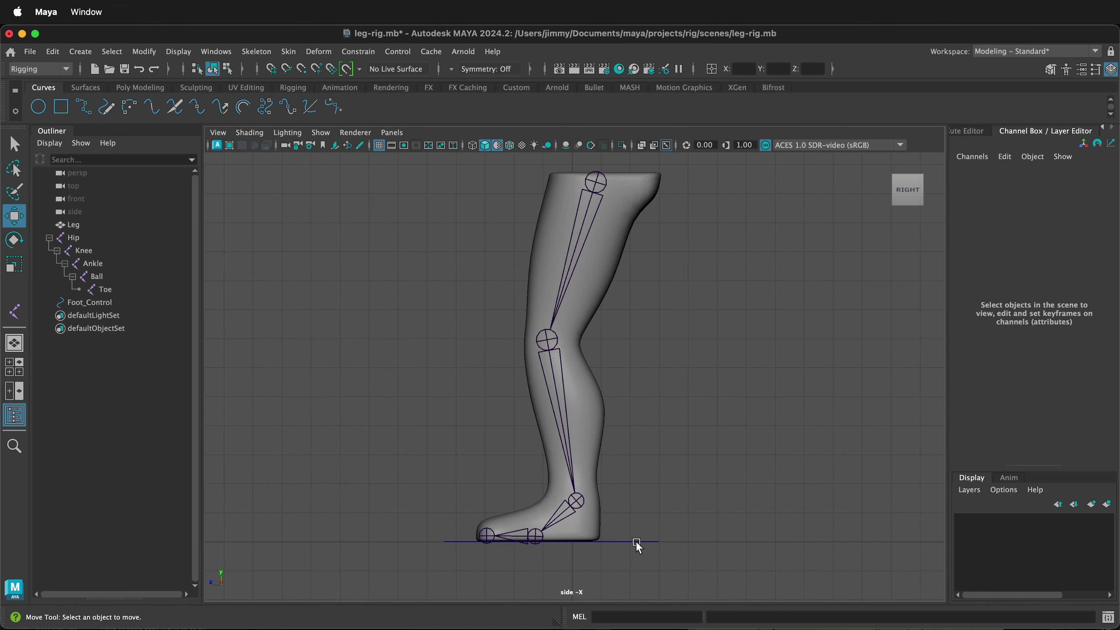
left_click(636, 541)
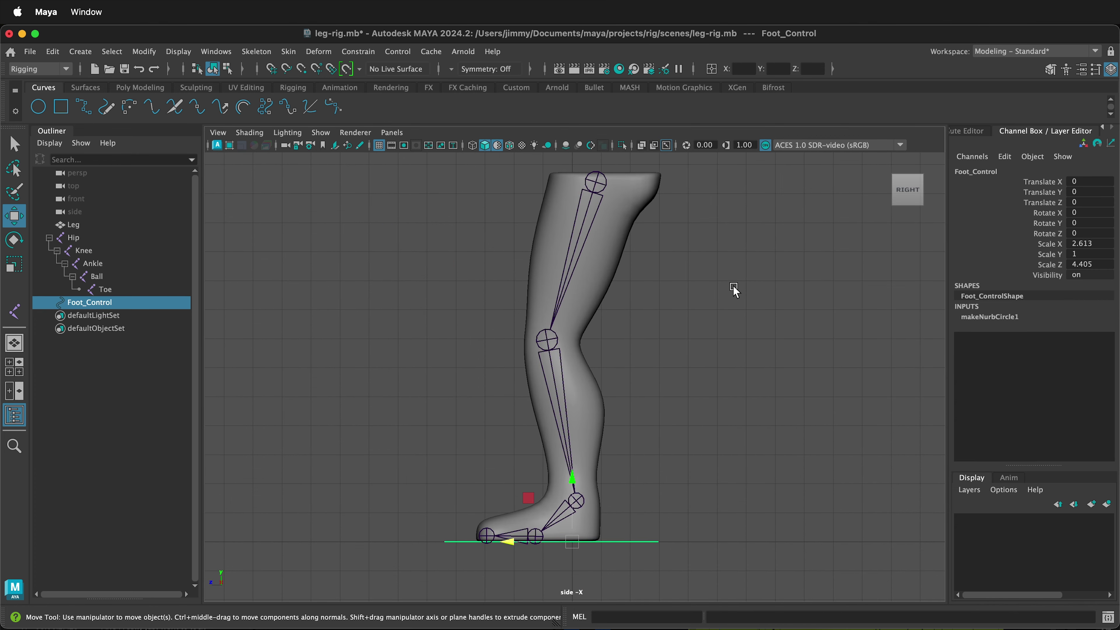
left_click(738, 294)
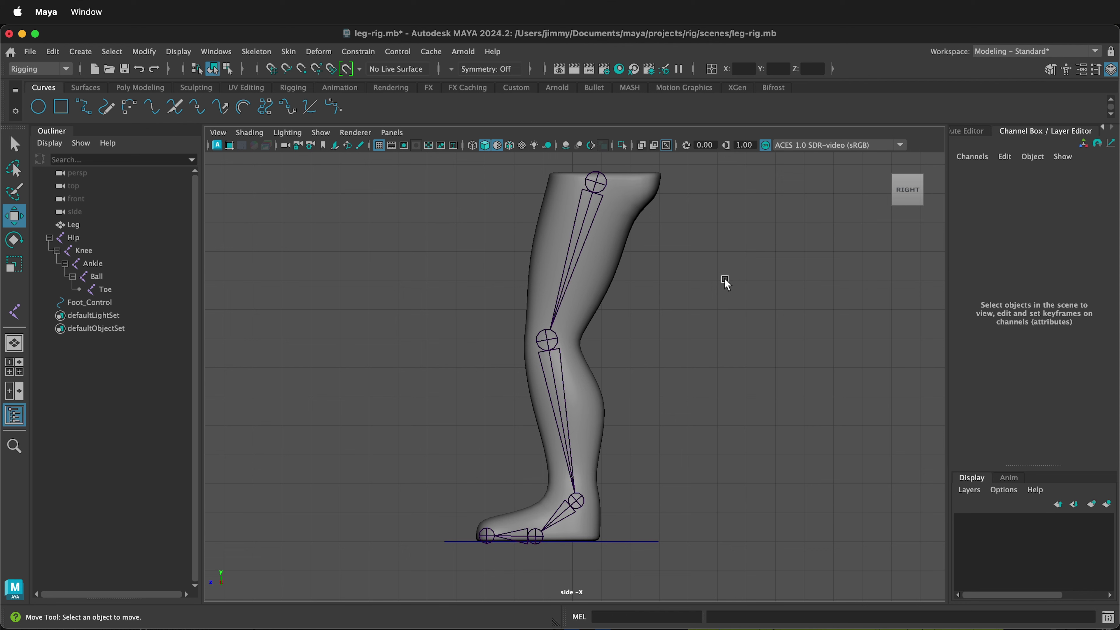
left_click(250, 52)
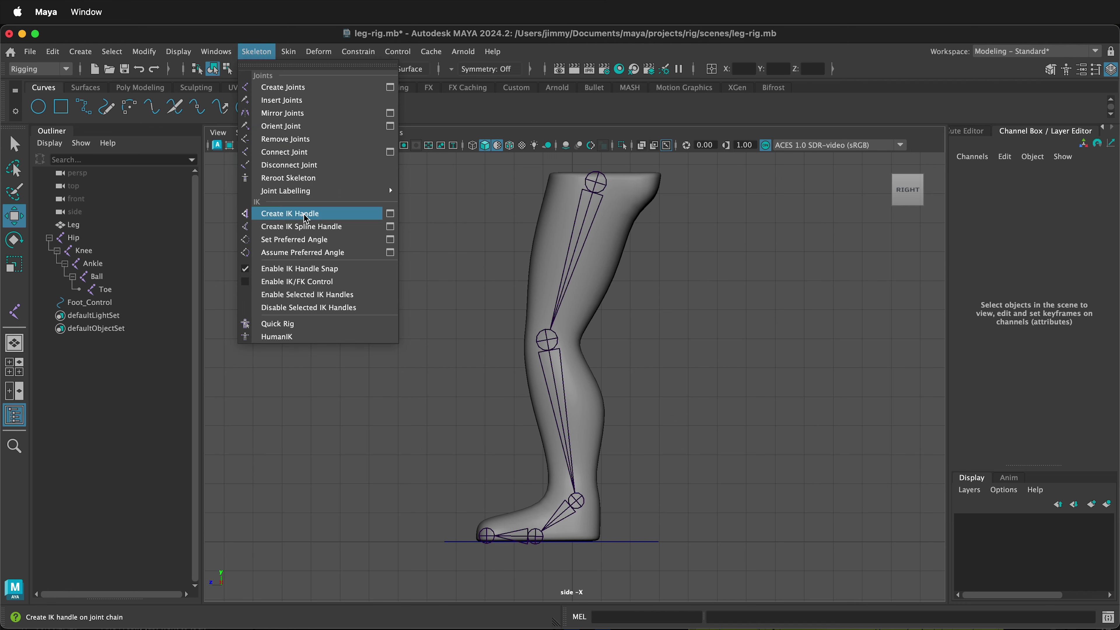
left_click(391, 214)
left_click(232, 209)
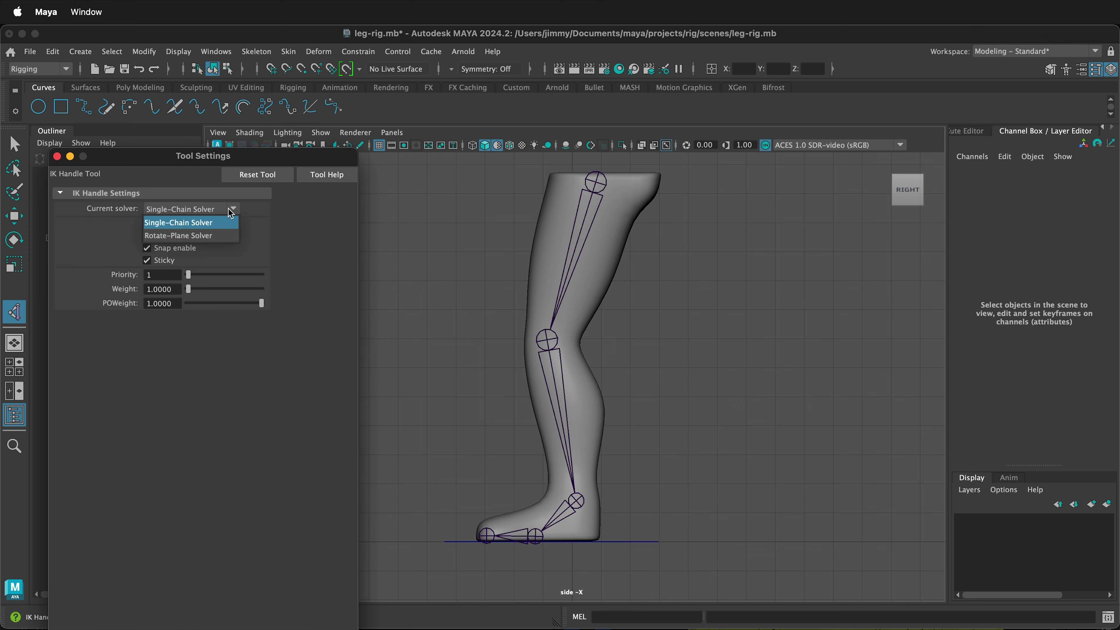
left_click(209, 236)
left_click(598, 184)
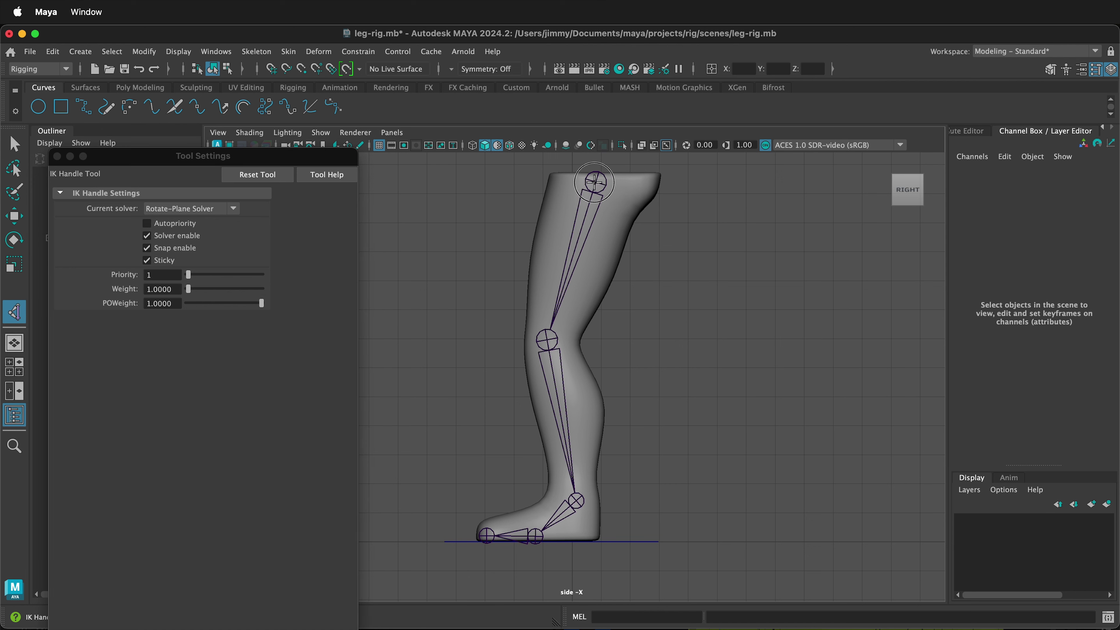
left_click(598, 184)
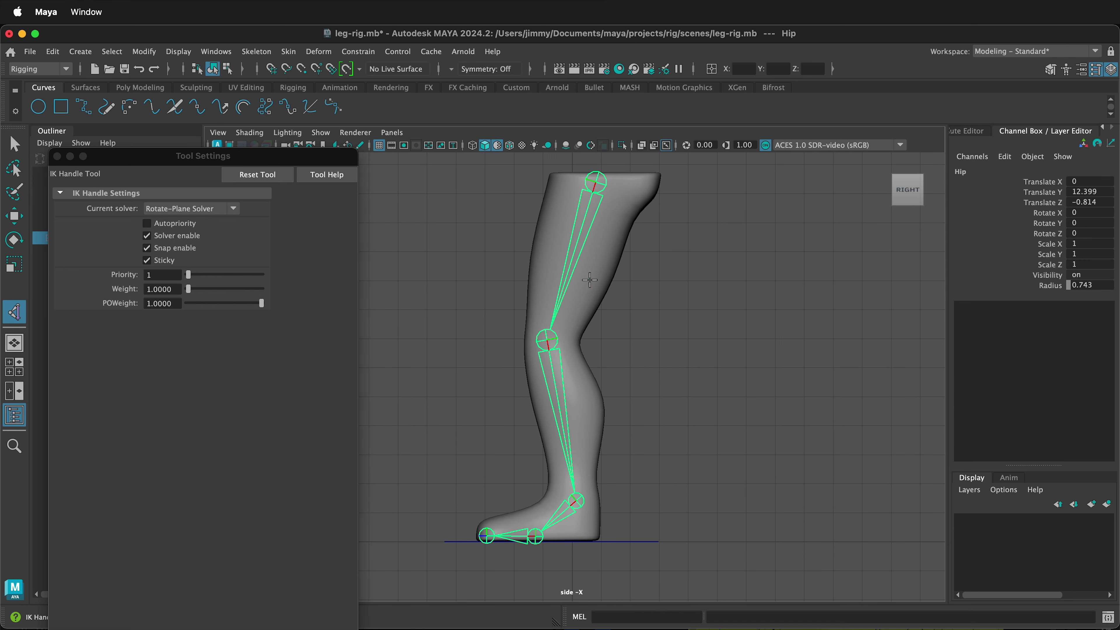
left_click(577, 500)
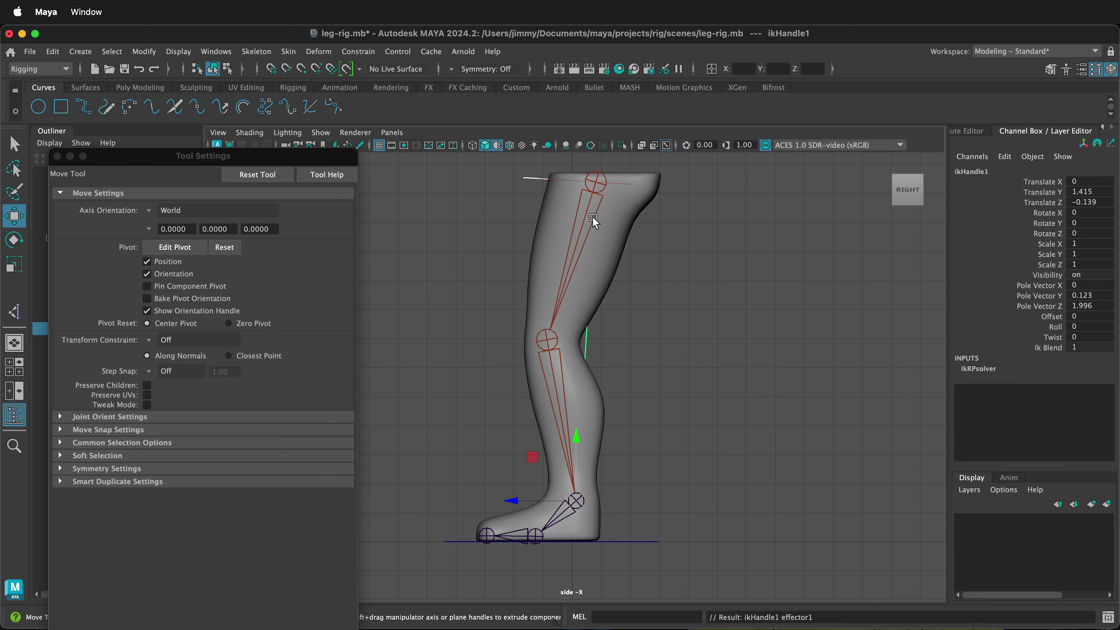
Test the leg bend by raising the ankle IK handle about 2.2 units in Y, undo the move and close the tool settings
mouse_move(573, 448)
left_mouse_down()
mouse_move(582, 338)
mouse_move(582, 452)
mouse_move(578, 443)
left_mouse_up()
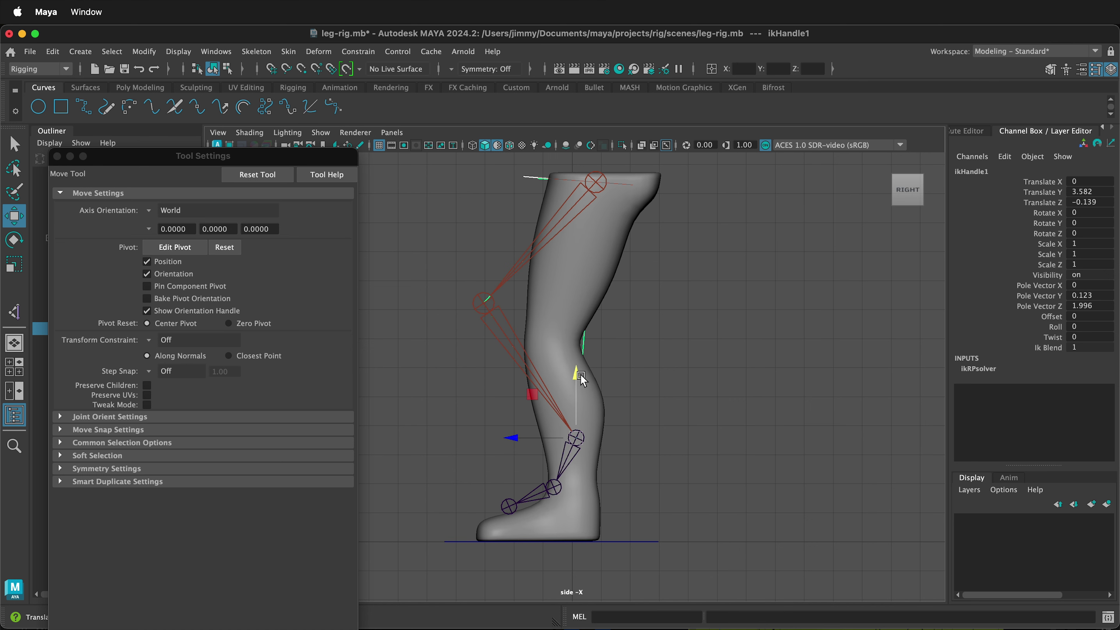
key("ctrl+z")
left_click(56, 155)
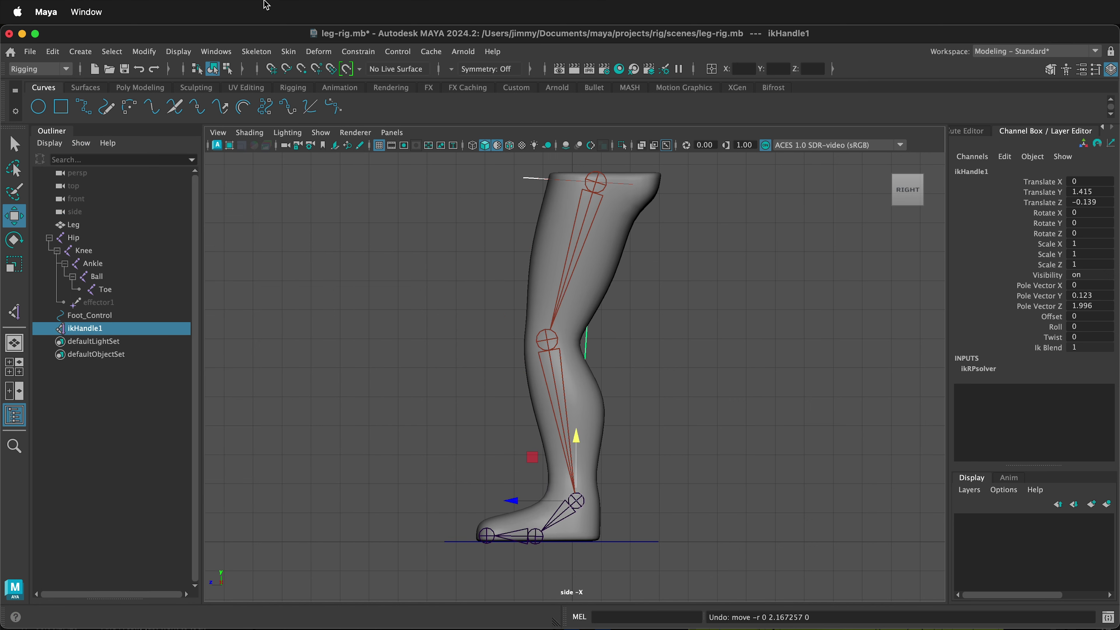
Create an IK handle with the Single-Chain Solver from the Ankle joint to the Ball joint and close the tool settings
left_click(255, 50)
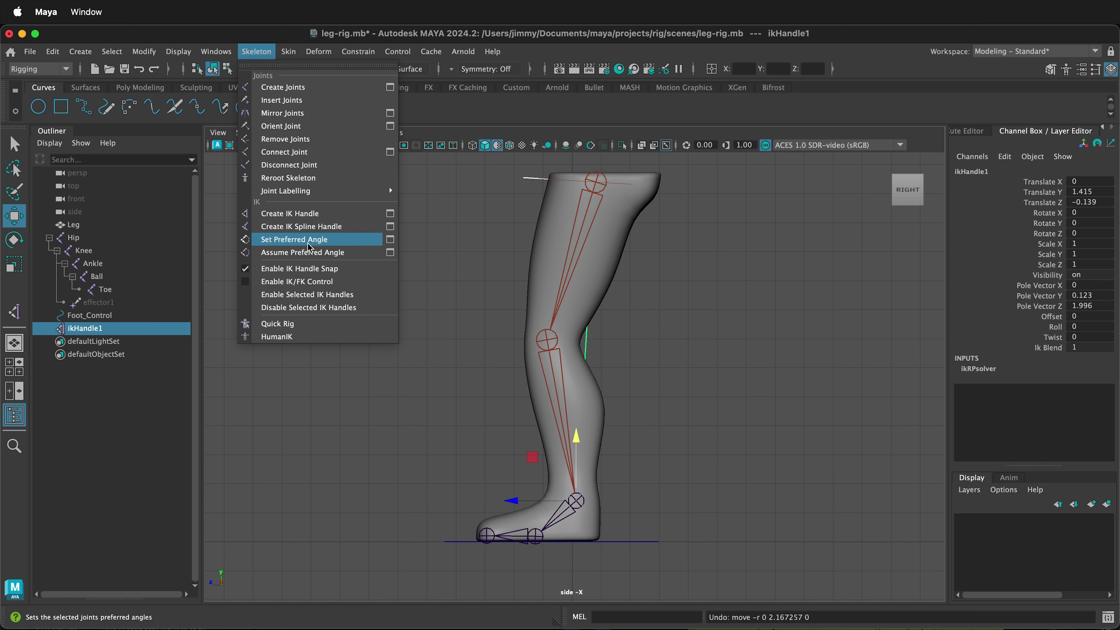
left_click(390, 213)
left_click(150, 209)
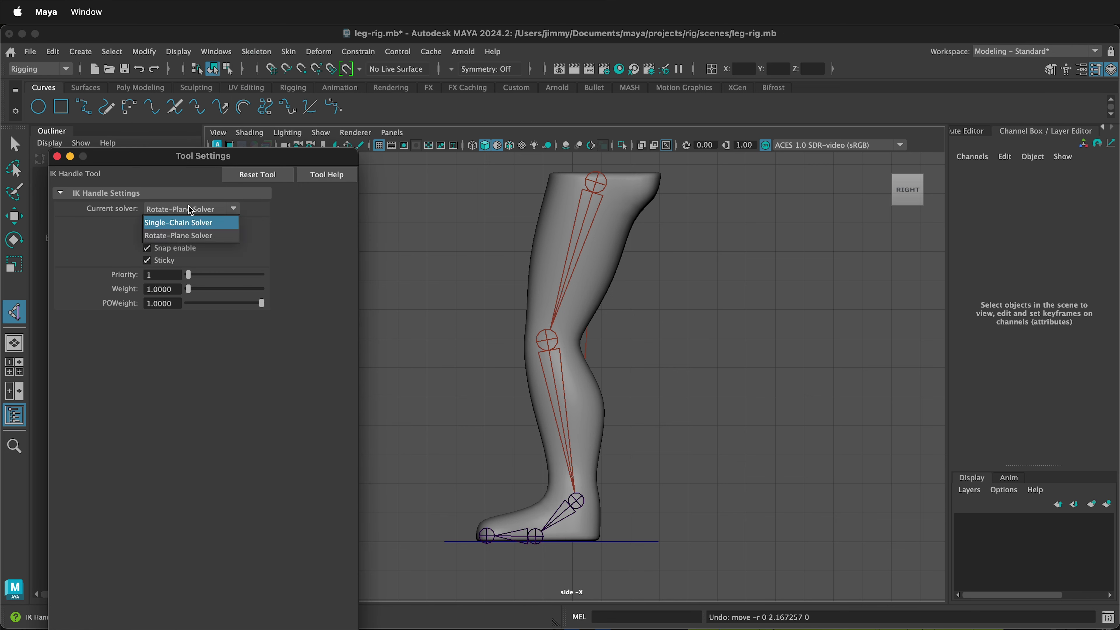
left_click(202, 225)
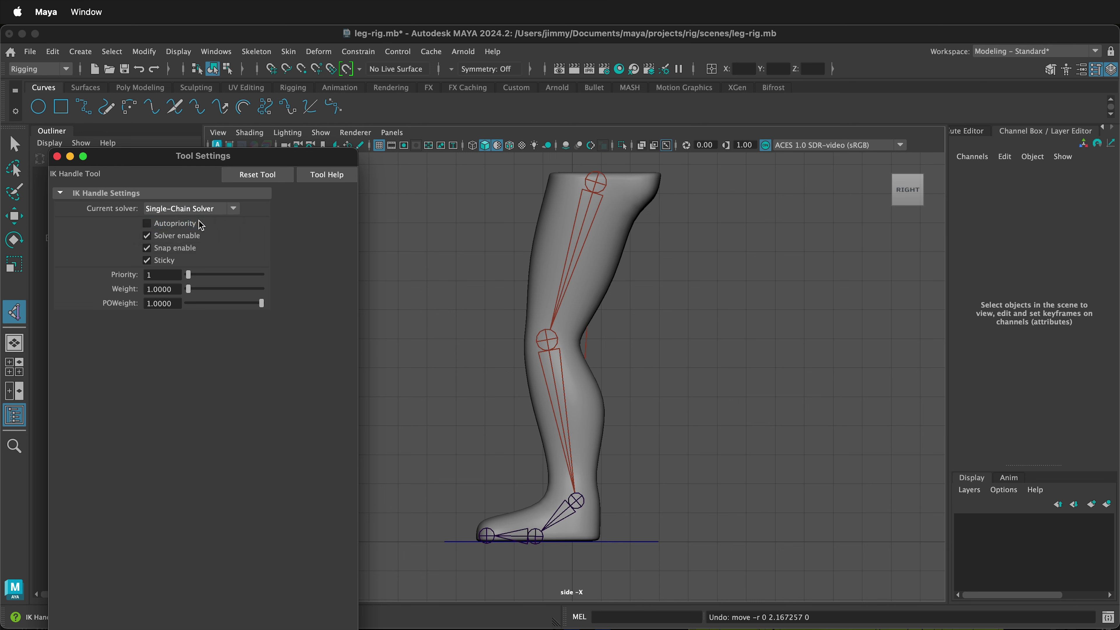
left_click(576, 501)
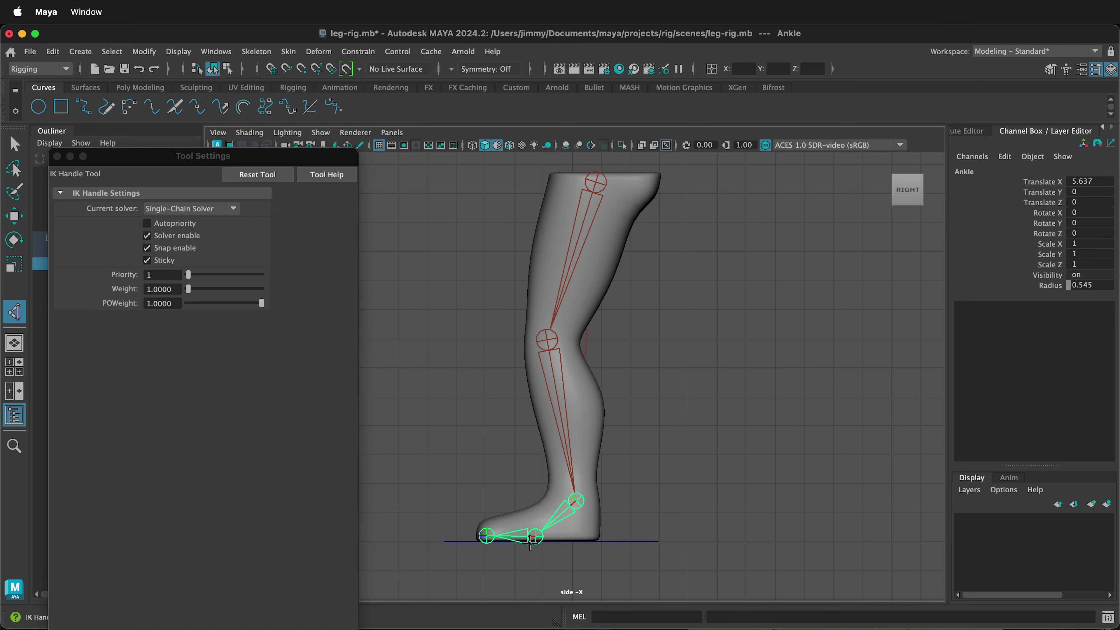
left_click(534, 536)
key("w")
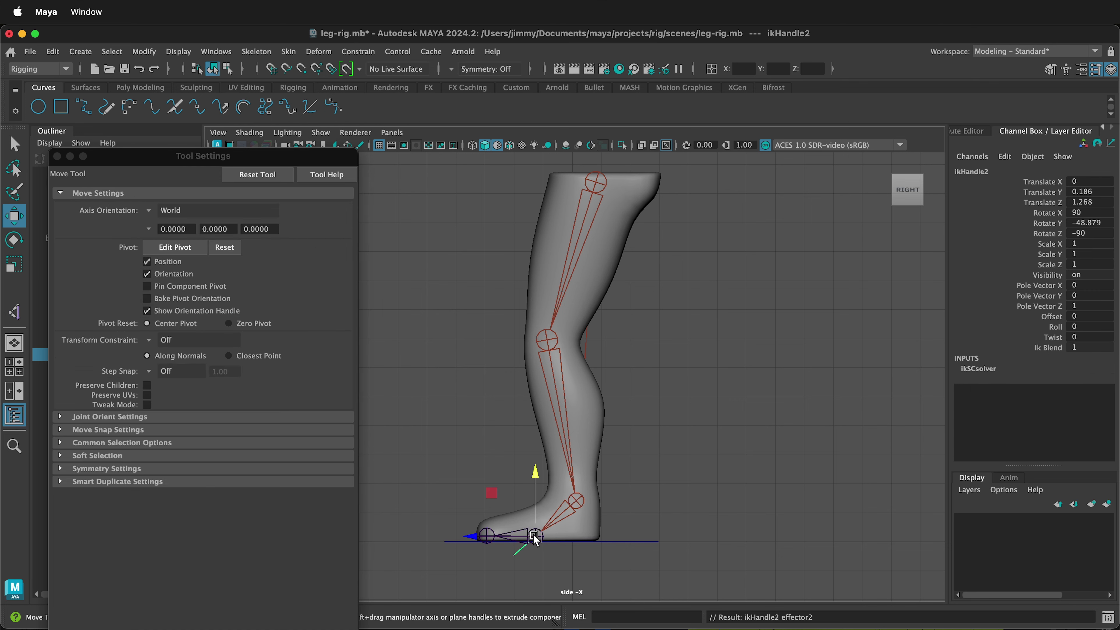
left_click(56, 156)
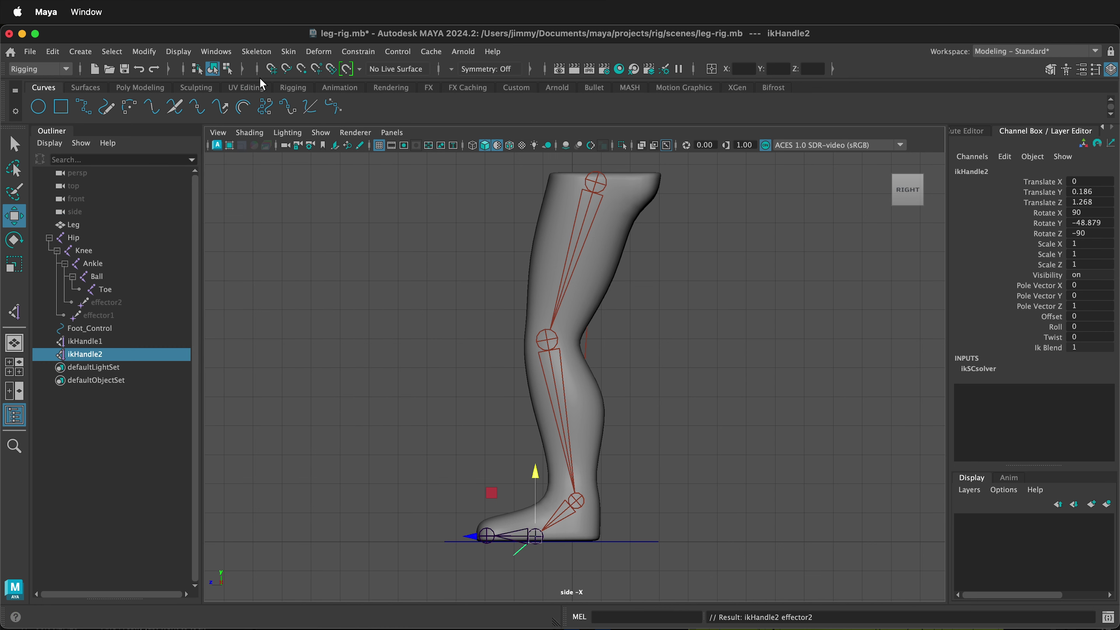
Create another single-chain IK handle from the Ball joint to the Toe joint
left_click(302, 87)
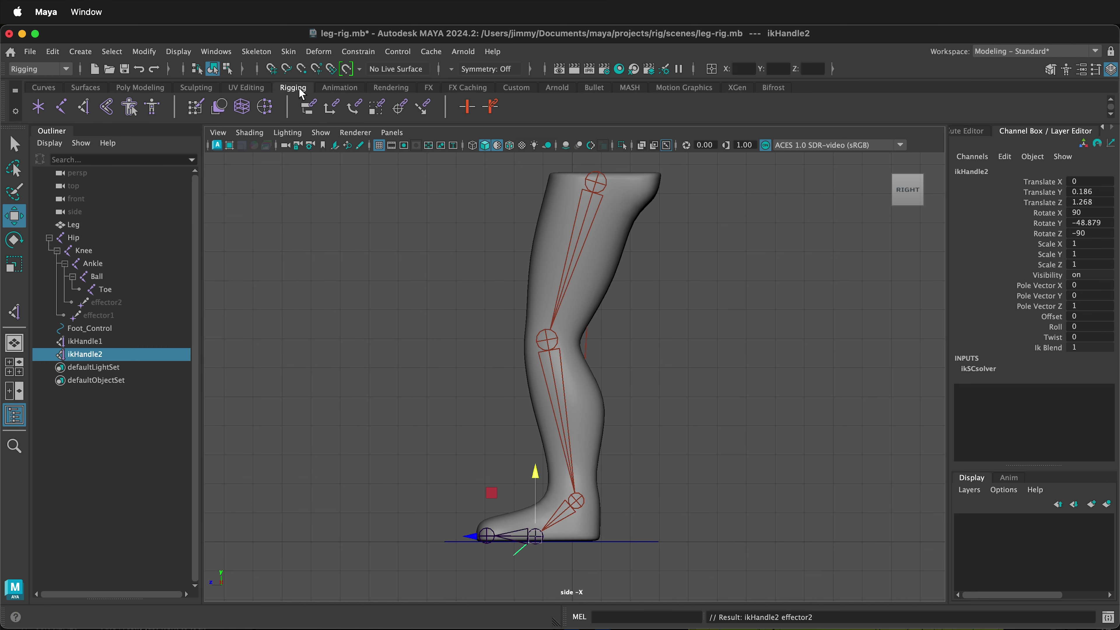
left_click(83, 110)
left_click(507, 537)
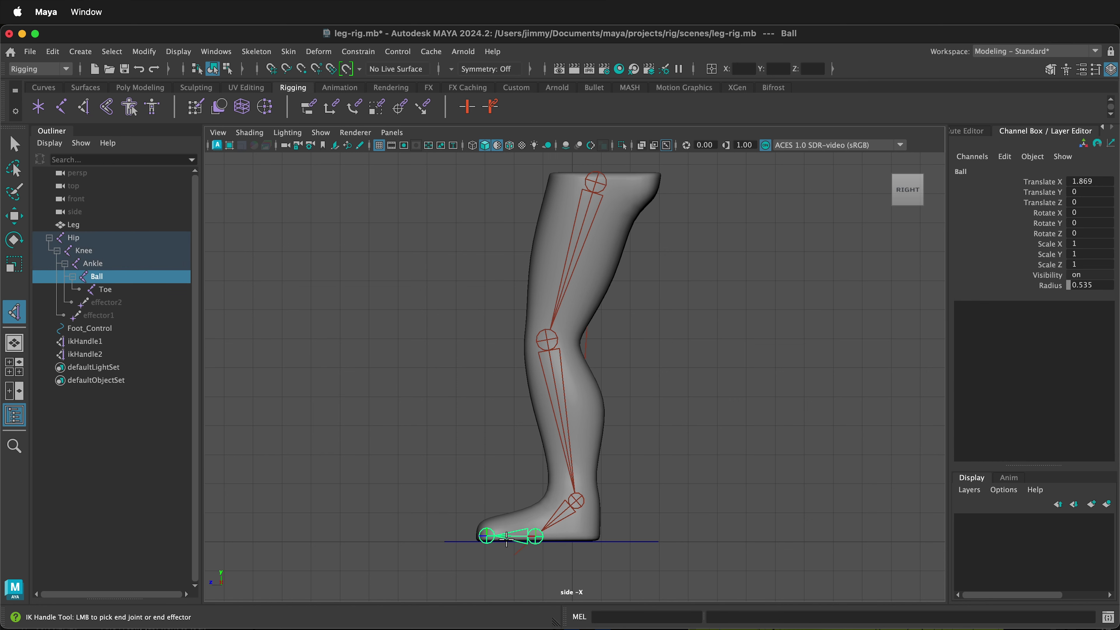
left_click(485, 536)
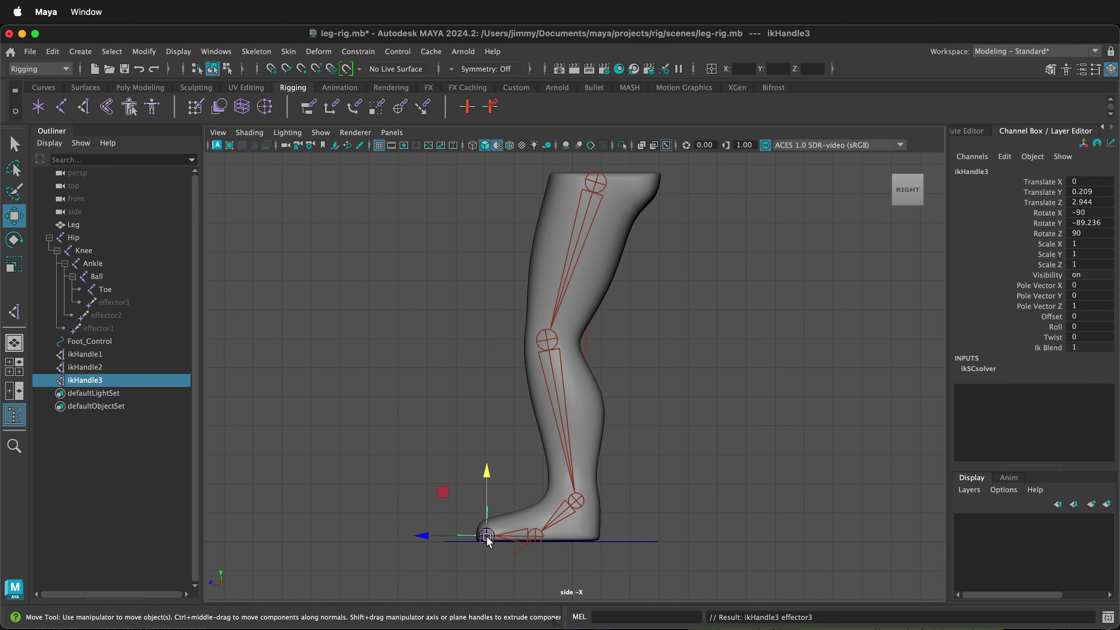
Rename the three IK handles Ankle_Ik, Ball_Ik and Toe_Ik, in order from the ankle to the toe
left_click(74, 354)
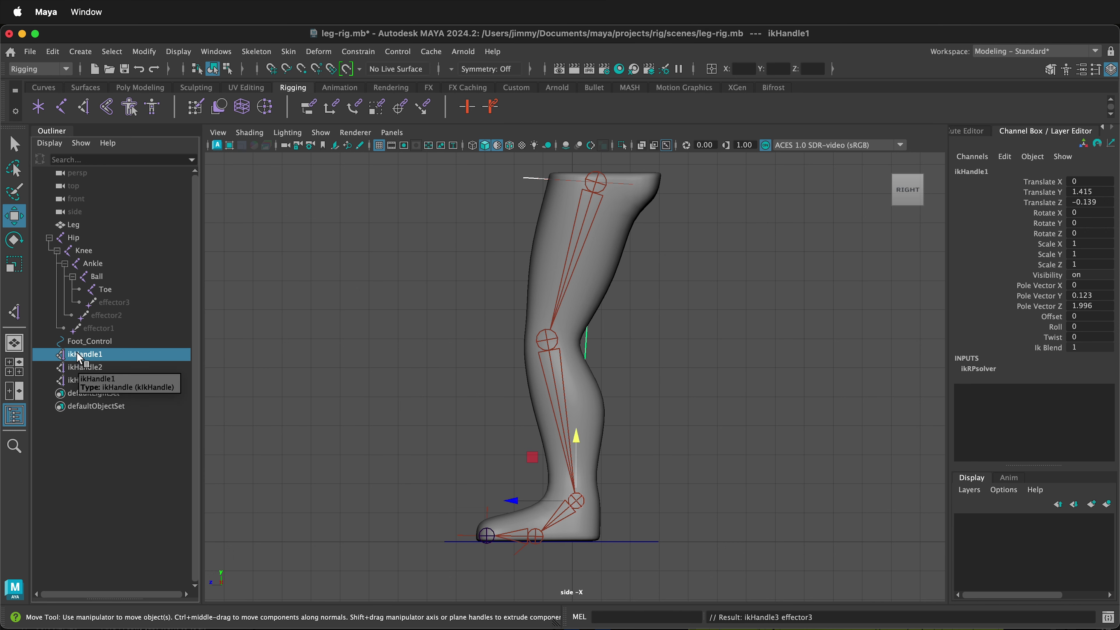
double_click(78, 355)
type("Ankle_Ik")
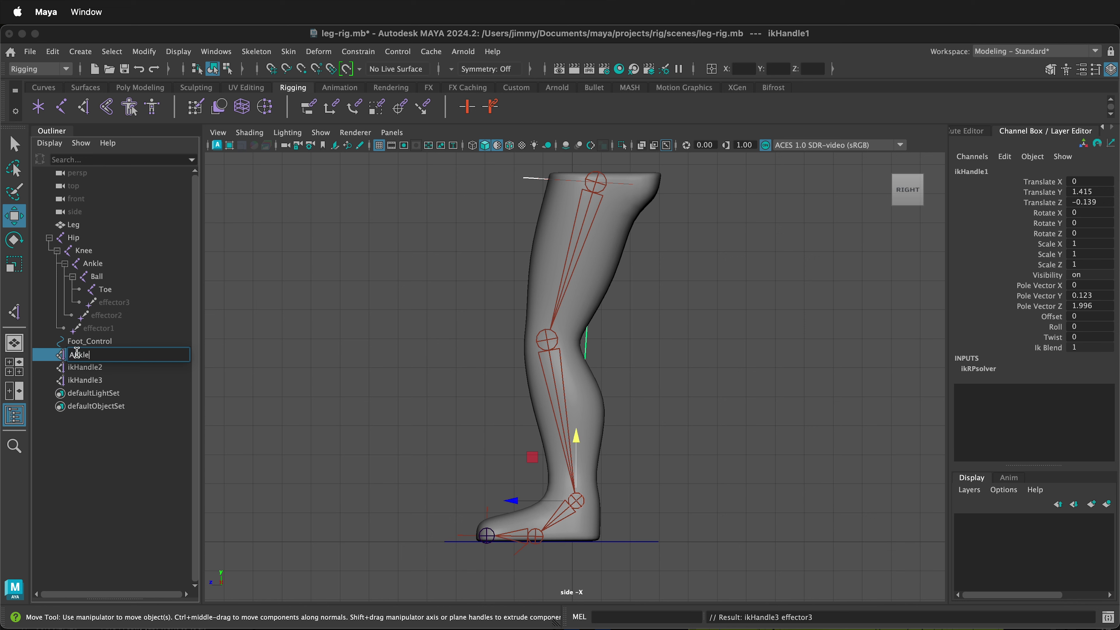
key("Return")
double_click(99, 367)
type("Ball_Ik")
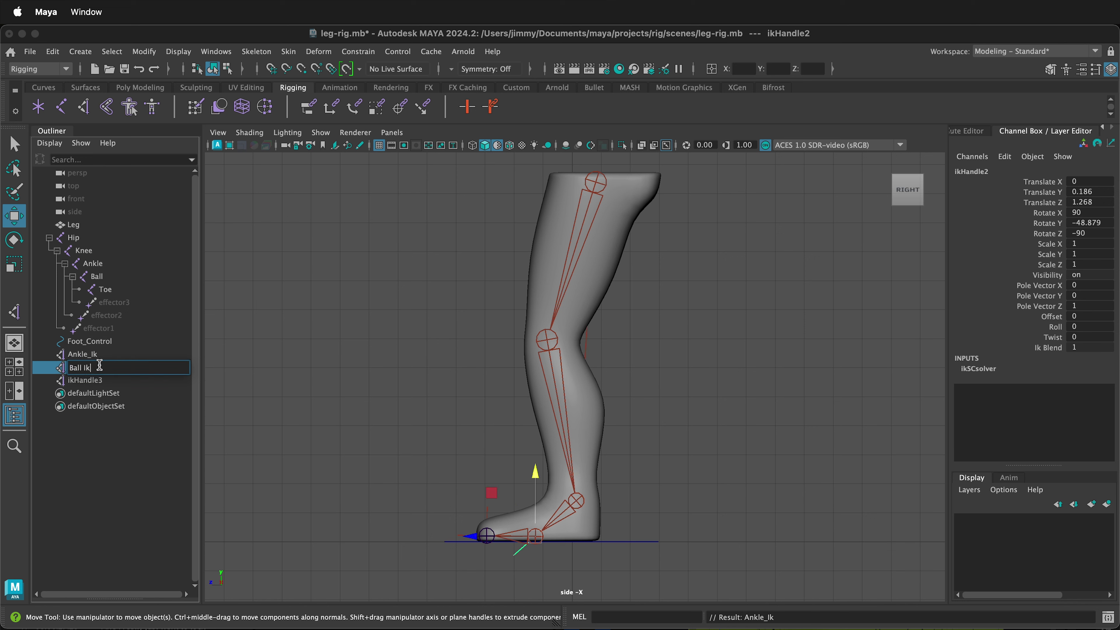
key("Return")
double_click(91, 380)
type("Toe_Ik")
key("Return")
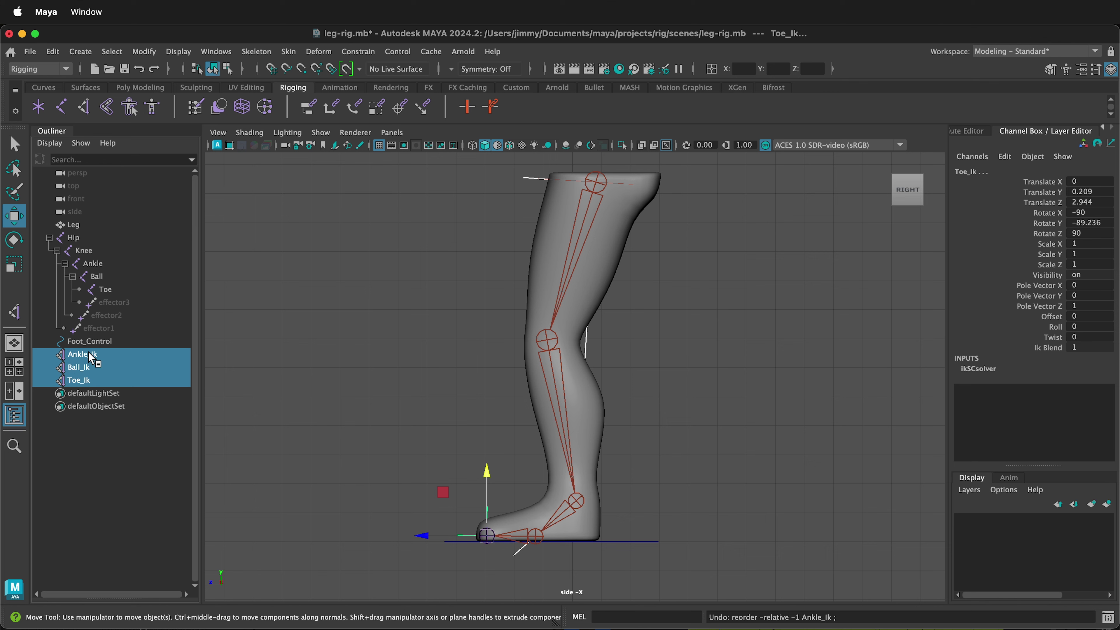
Freeze the transformations of Foot_Control and delete its construction history
left_click(85, 341)
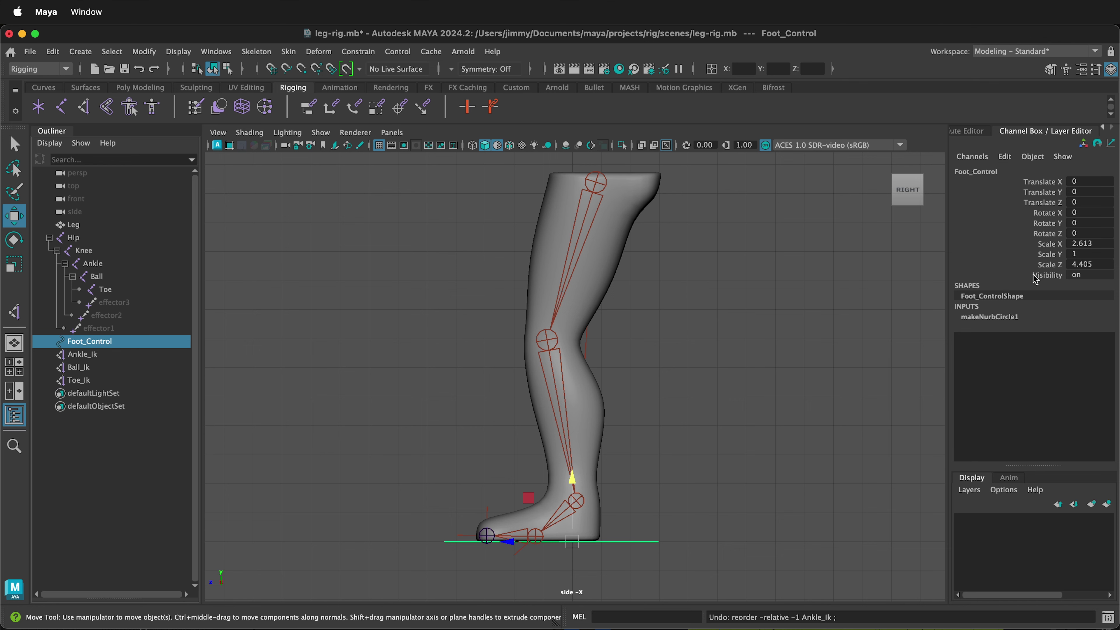
left_click(157, 87)
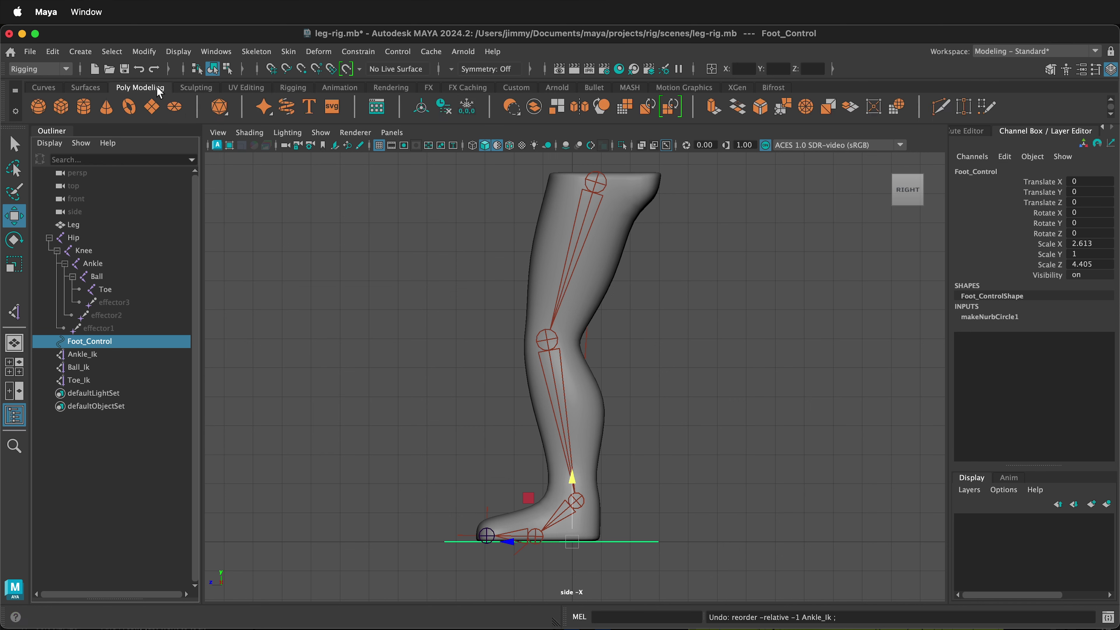
left_click(471, 110)
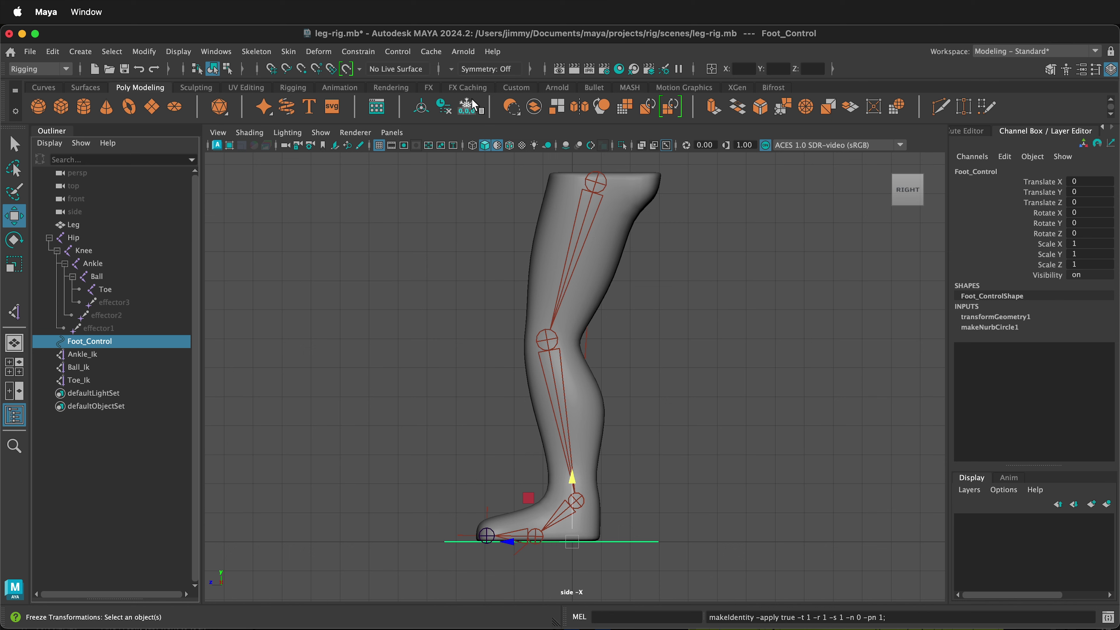
left_click(449, 111)
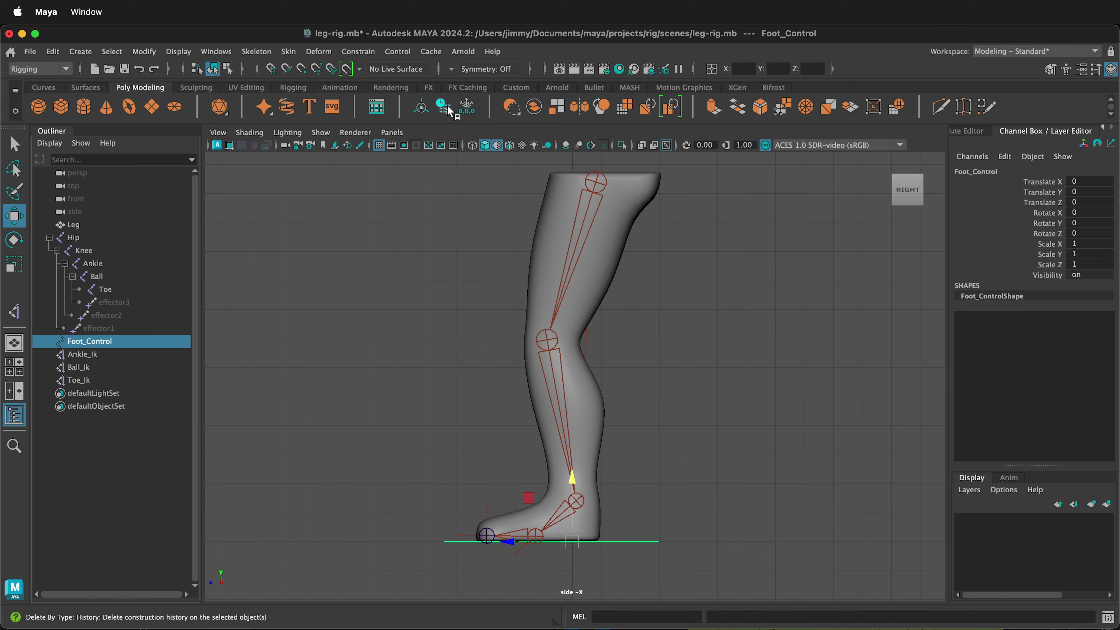
Parent Ankle_Ik, Ball_Ik and Toe_Ik under Foot_Control and expand its hierarchy
left_click(75, 356)
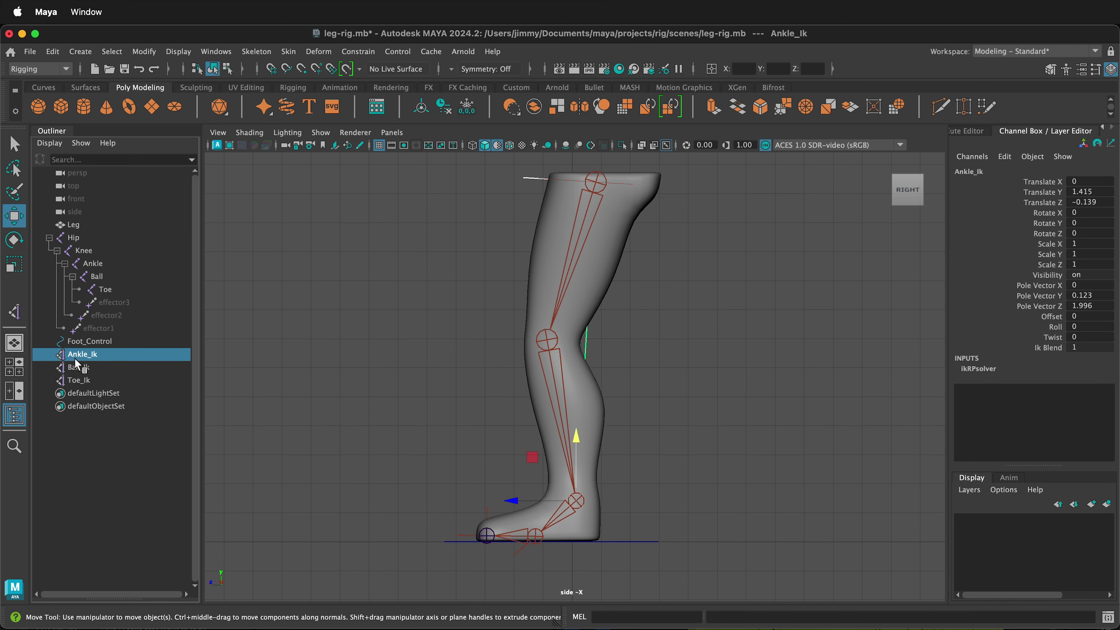
left_click(75, 378, "shift")
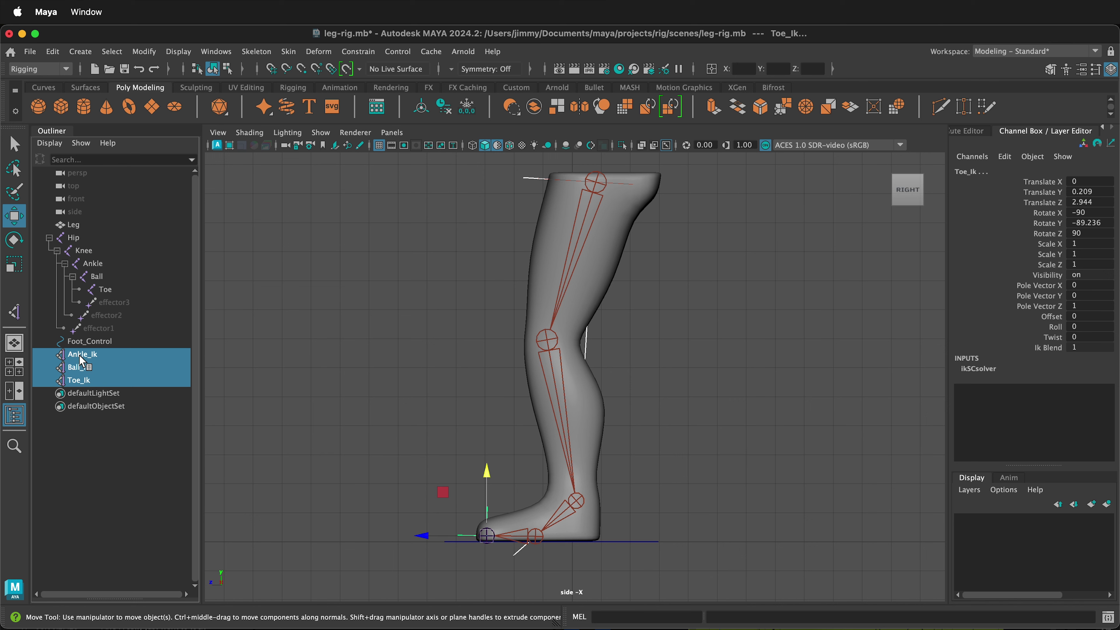
mouse_move(82, 360)
left_mouse_down()
mouse_move(106, 344)
mouse_move(91, 342)
left_mouse_up()
left_click(51, 341)
Test the rig by raising Foot_Control along Y, and undo the test moves
left_click(88, 341)
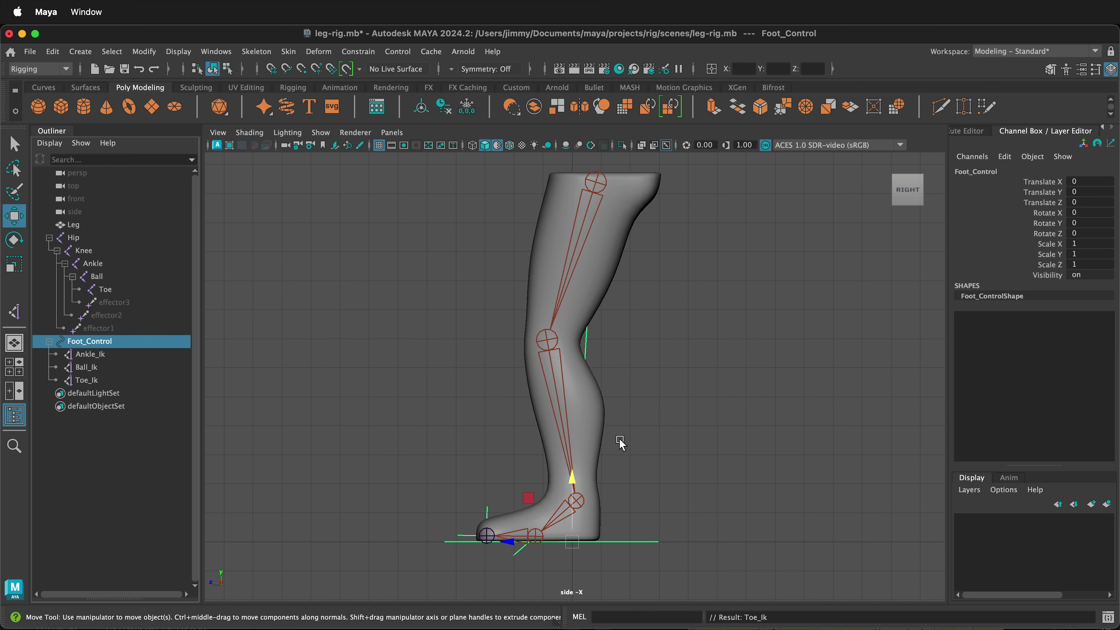
left_click_drag(572, 476, 603, 408)
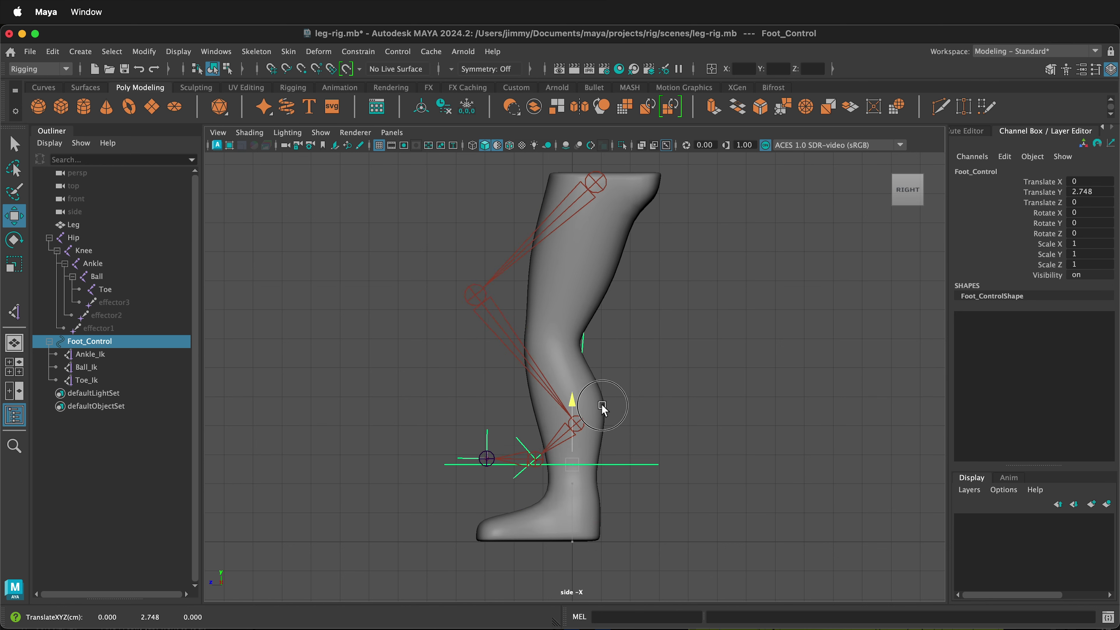
key("z")
key("z")
key("z")
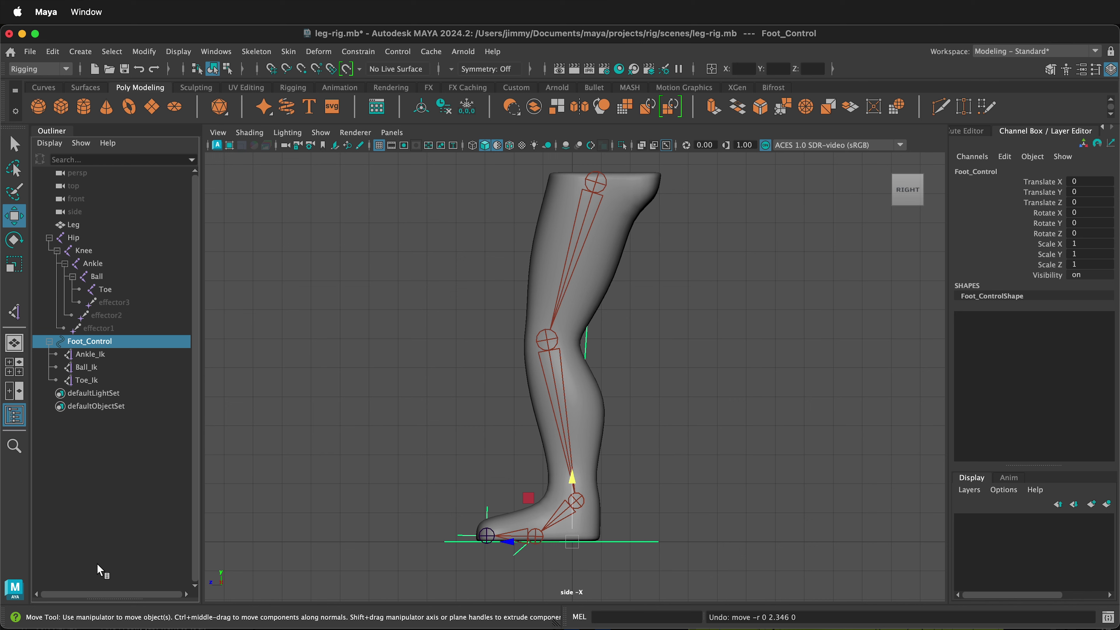
Group Ball_Ik and Toe_Ik together under Foot_Control and name the group Toe_Tap_Pivot
left_click(106, 367)
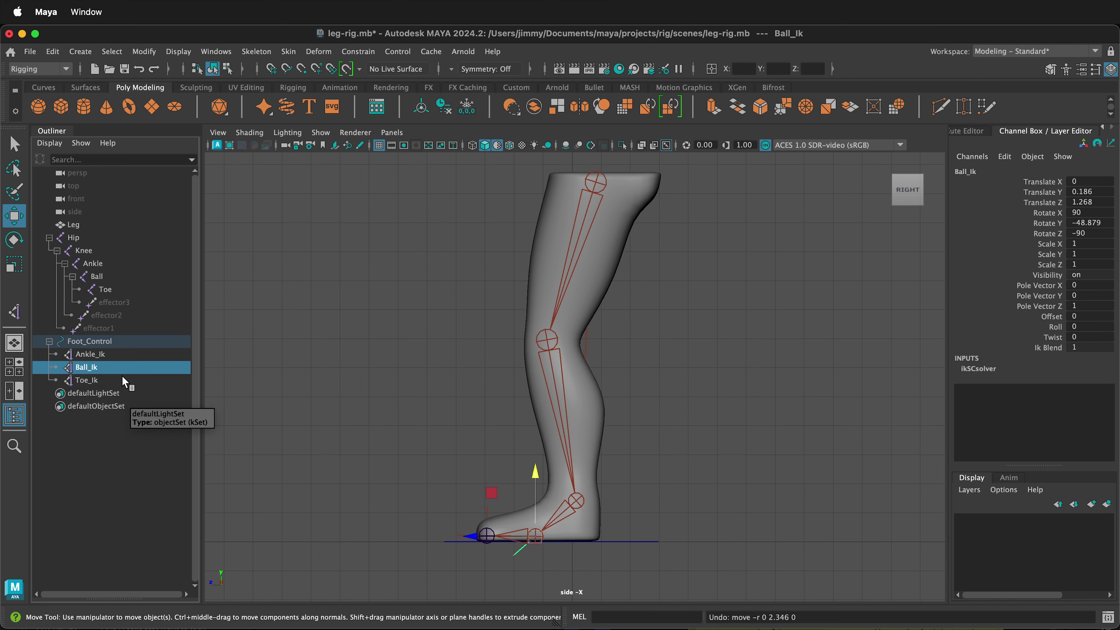
left_click(99, 378, "shift")
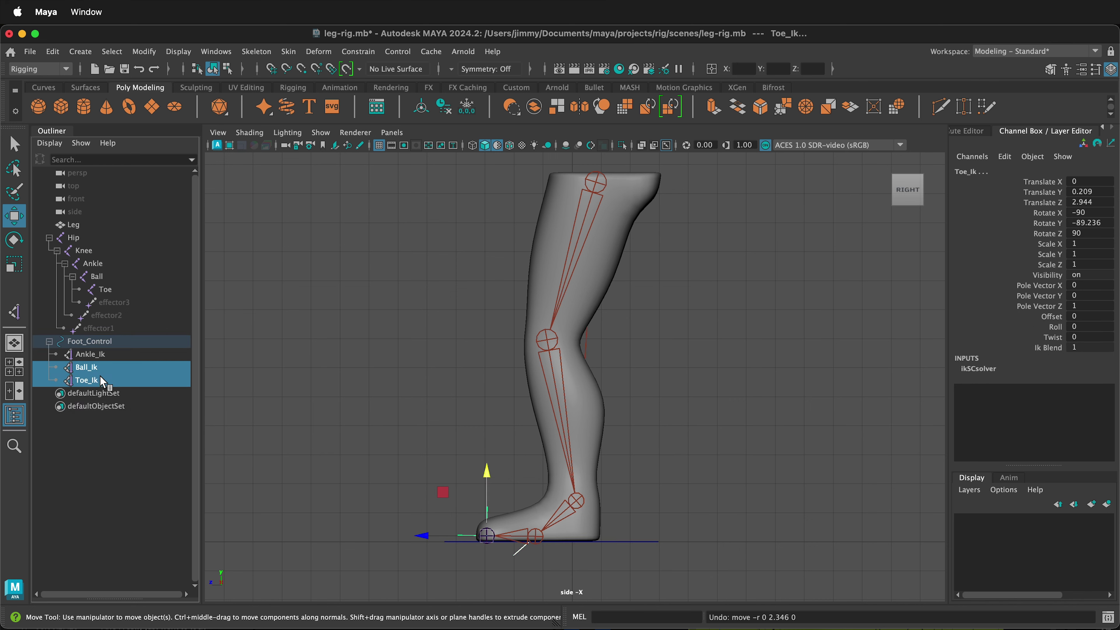
key("super+g")
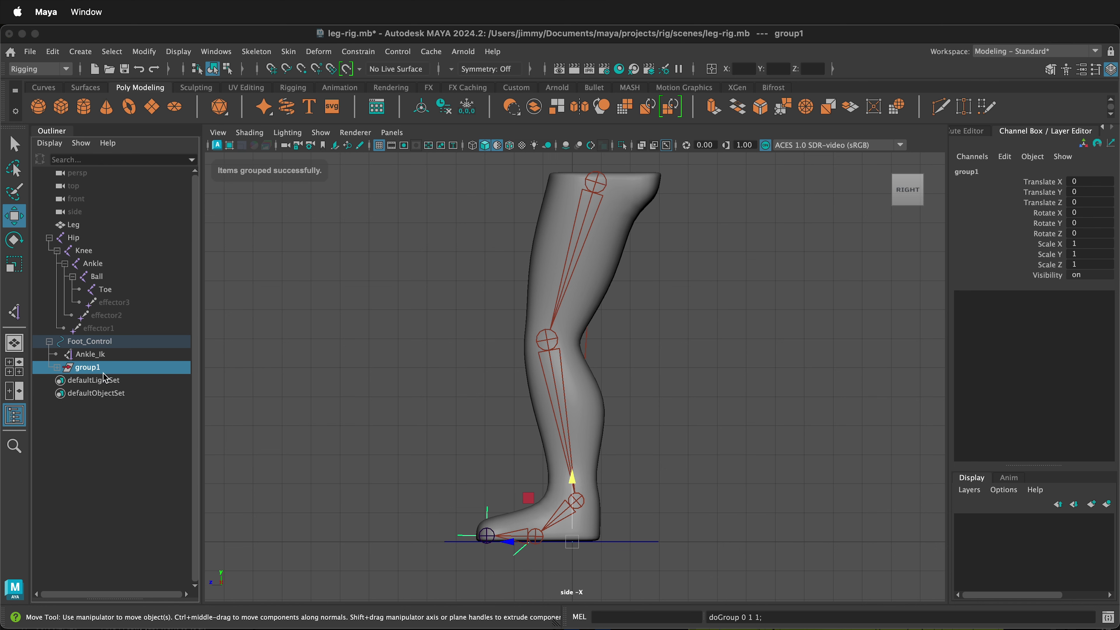
double_click(95, 369)
type("Toe_Tap_Pivot")
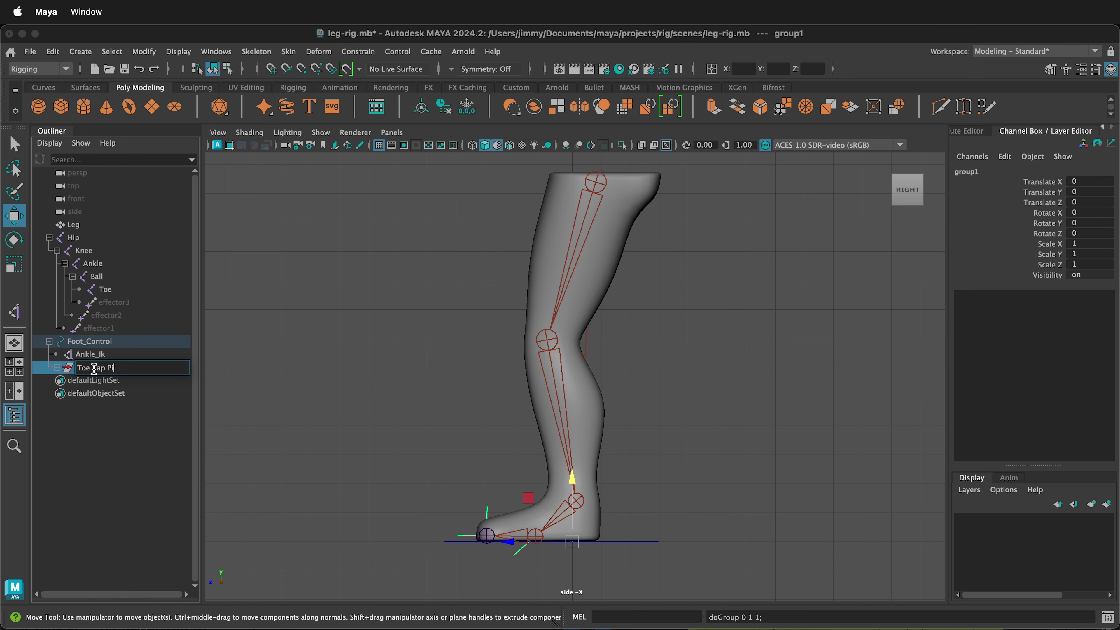
key("Return")
Try to move the pivot of Toe_Tap_Pivot with vertex snapping while the Leg mesh is visible
scroll(658, 391, "up", 3)
scroll(658, 391, "up", 4)
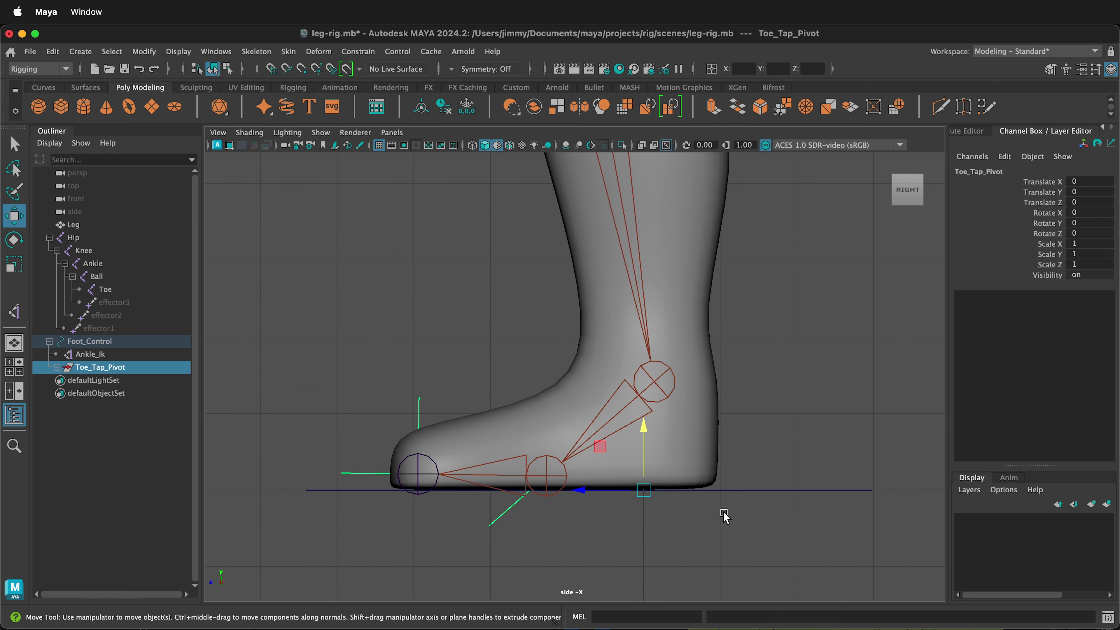
key("d")
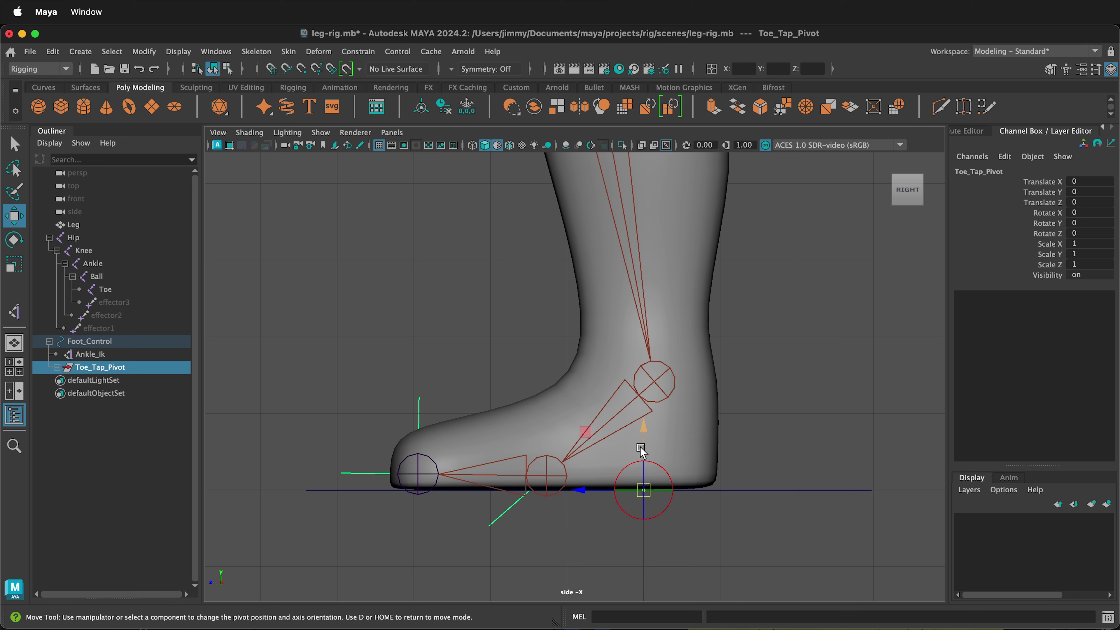
key("v")
left_click_drag(593, 430, 708, 461)
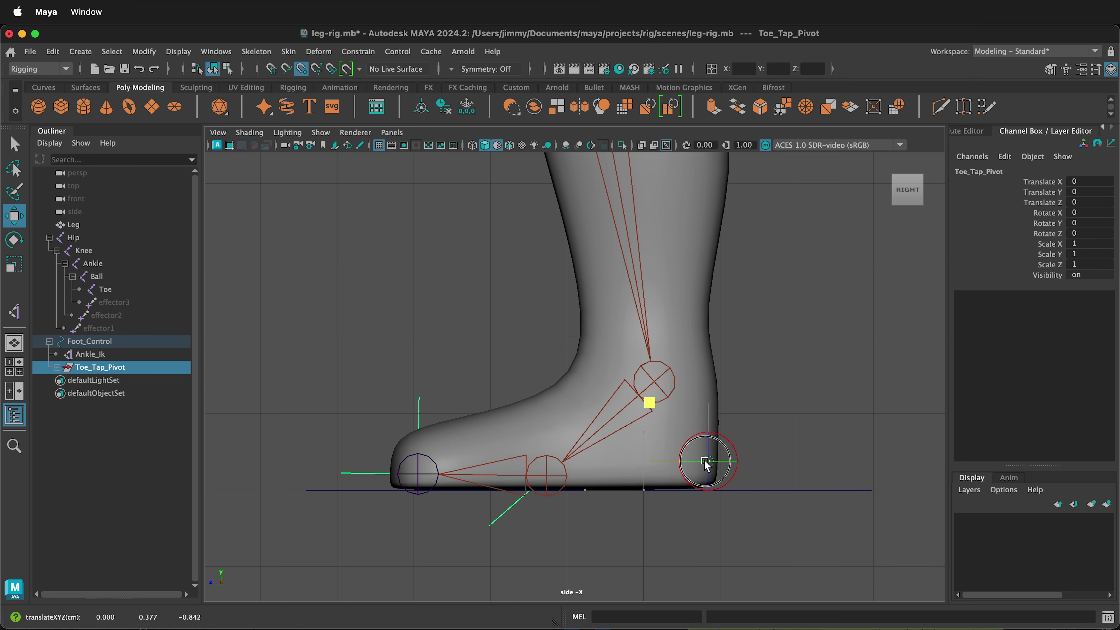
Hide the Leg mesh, show it again, and hide it once more
left_click(581, 197)
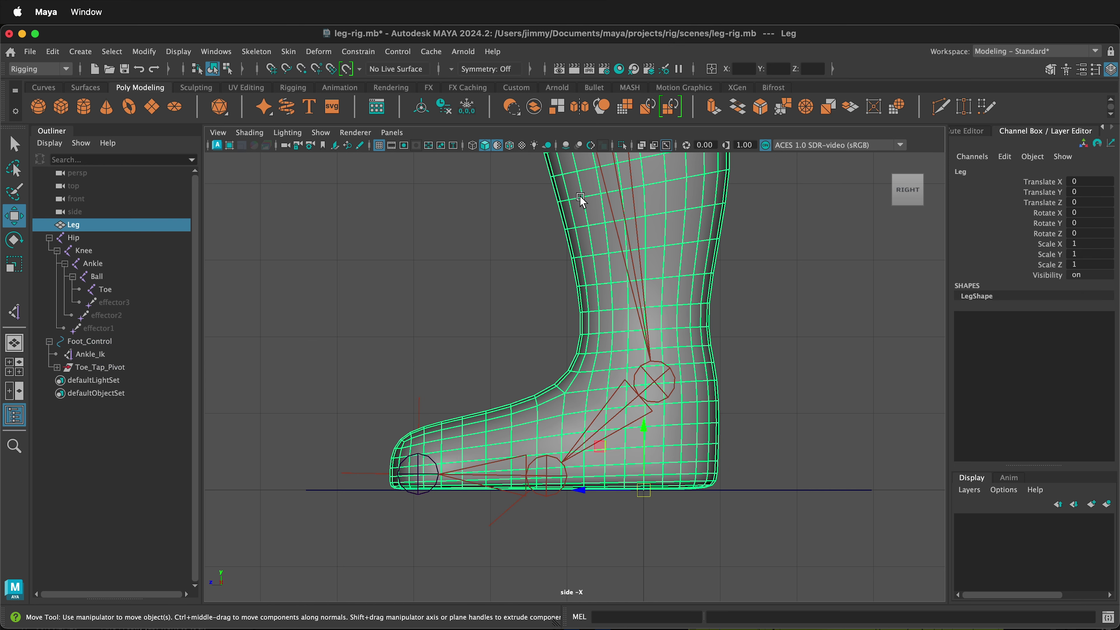
key("ctrl+h")
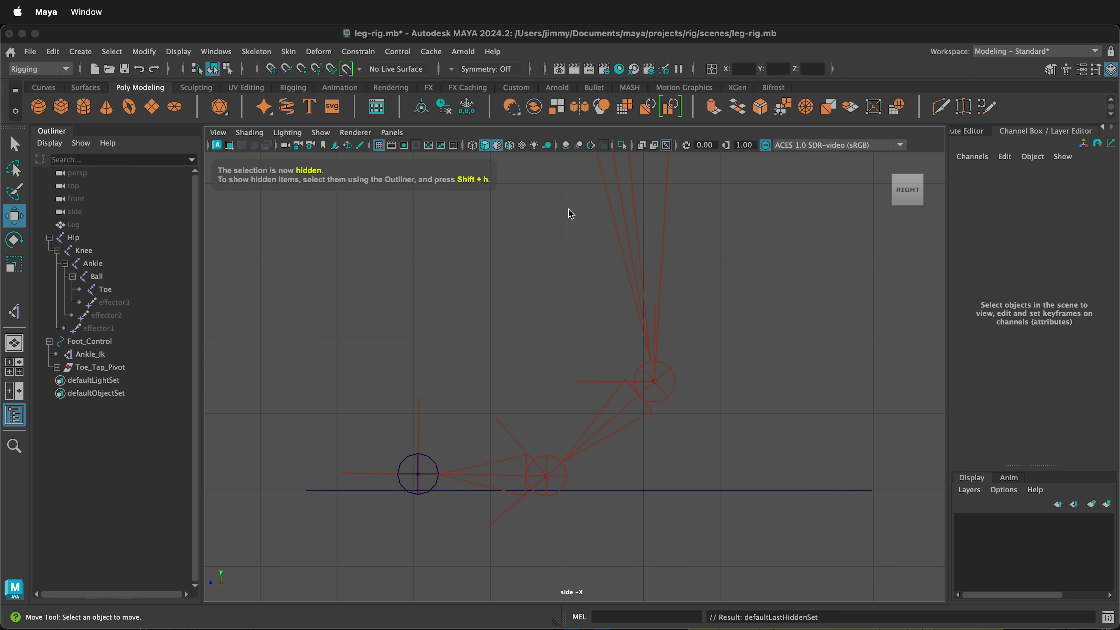
left_click(69, 225)
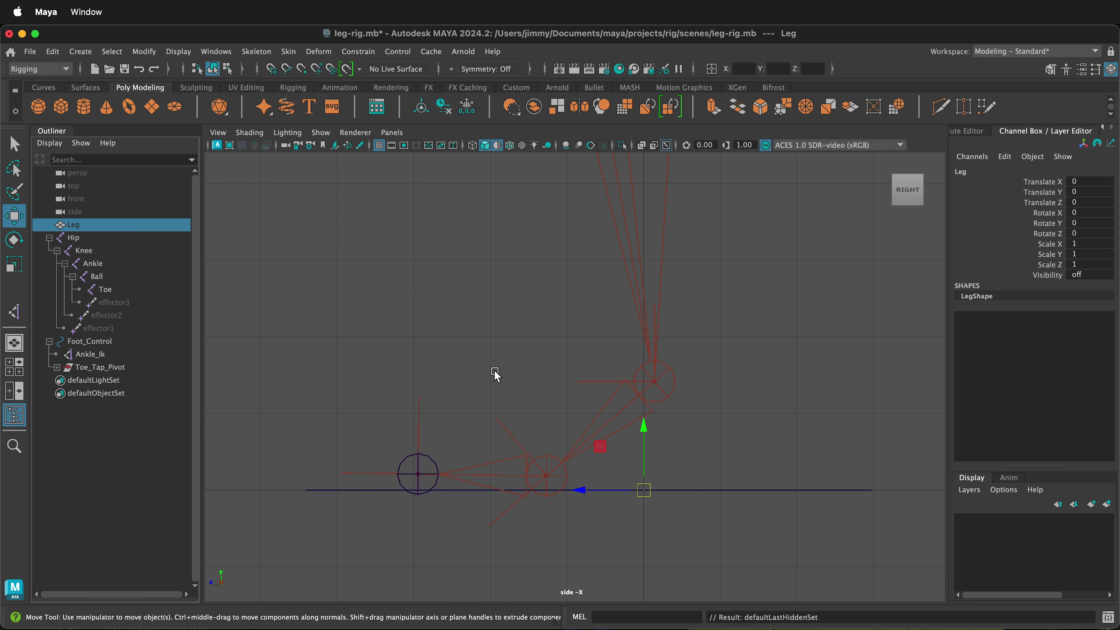
key("shift+h")
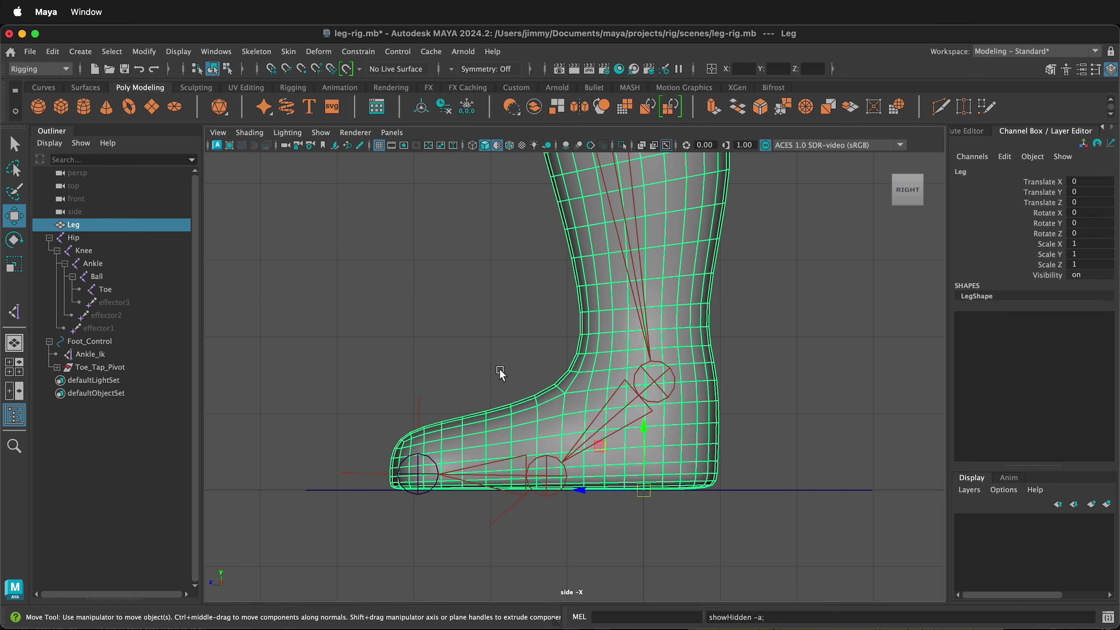
key("ctrl+h")
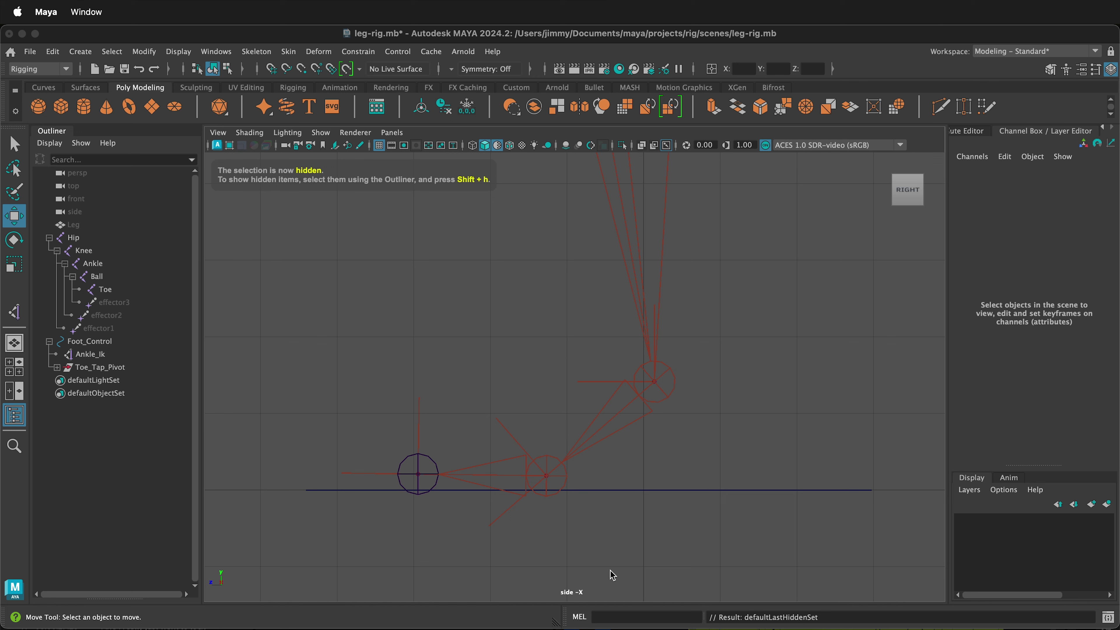
Snap the pivot point of Toe_Tap_Pivot to the Ball joint
left_click(84, 371)
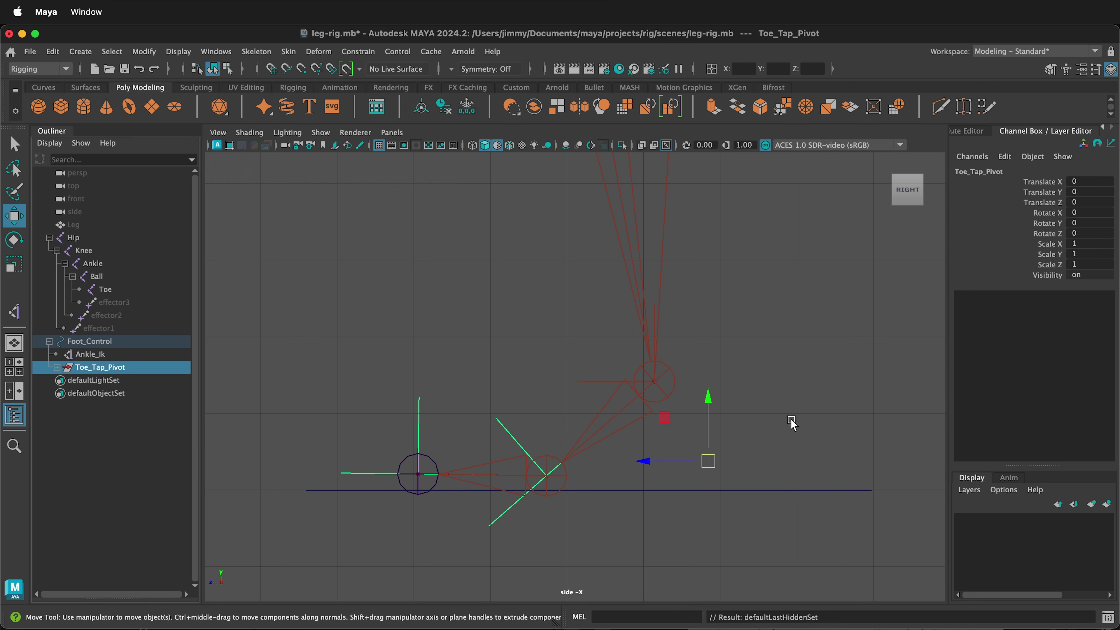
key("d")
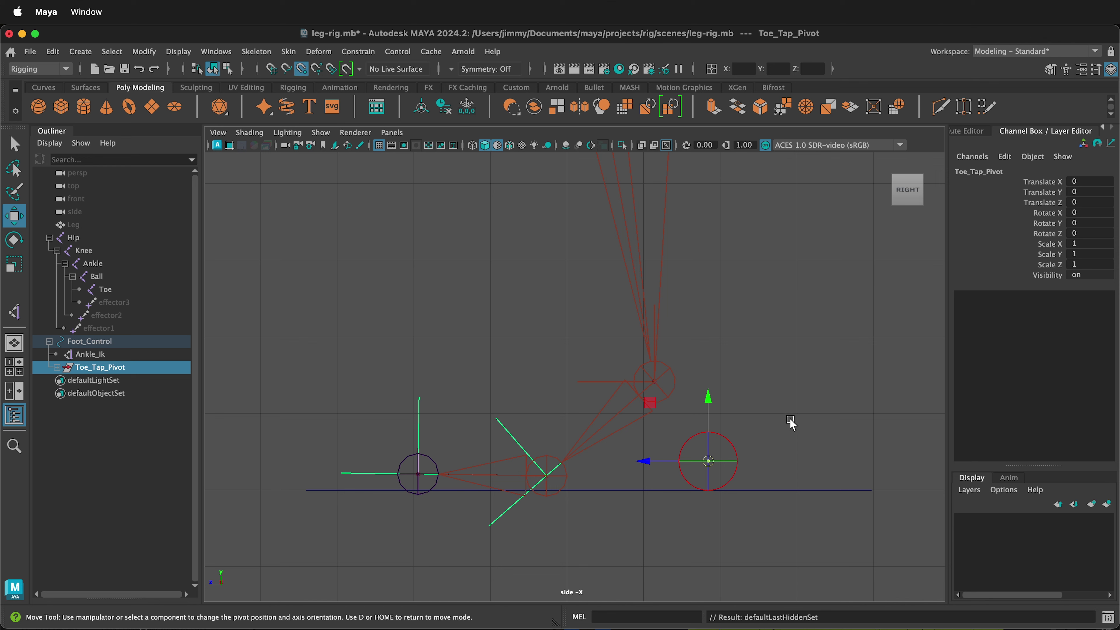
key("v")
middle_click_drag(674, 410, 551, 483)
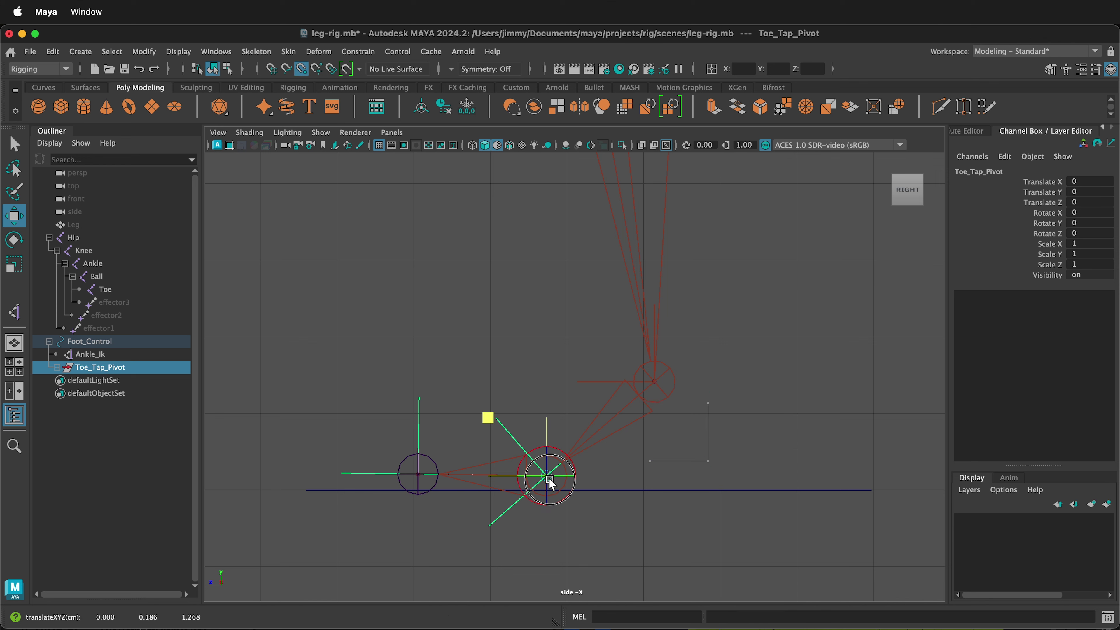
key("d")
key("w")
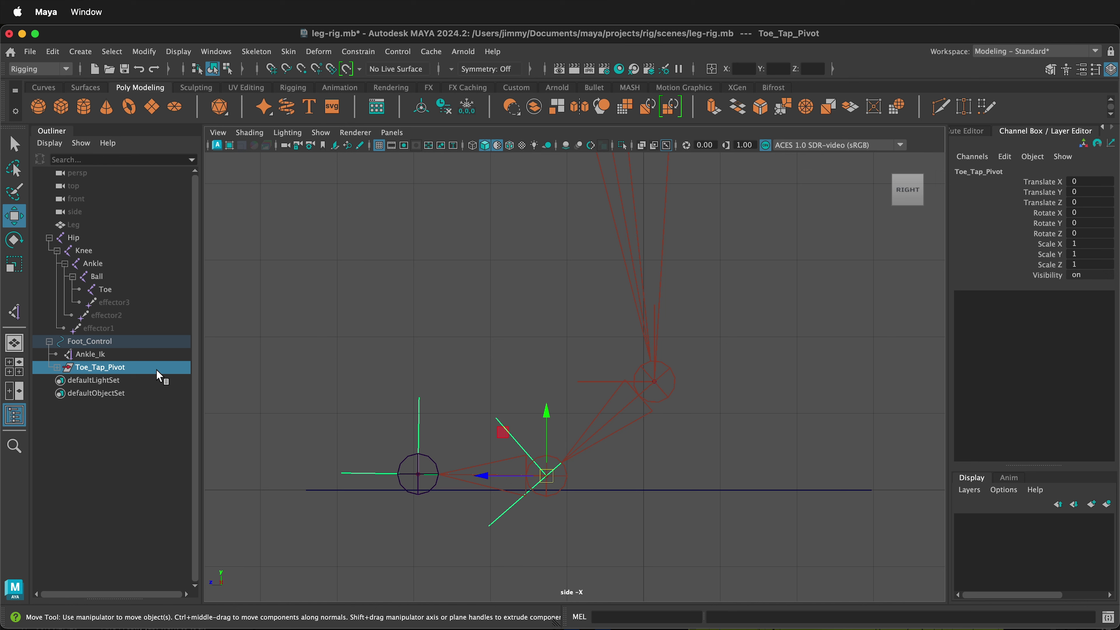
left_click_drag(155, 369, 167, 332)
Group Ankle_Ik on its own under Foot_Control and name the group Heel_Peel_Pivot
left_click(86, 355)
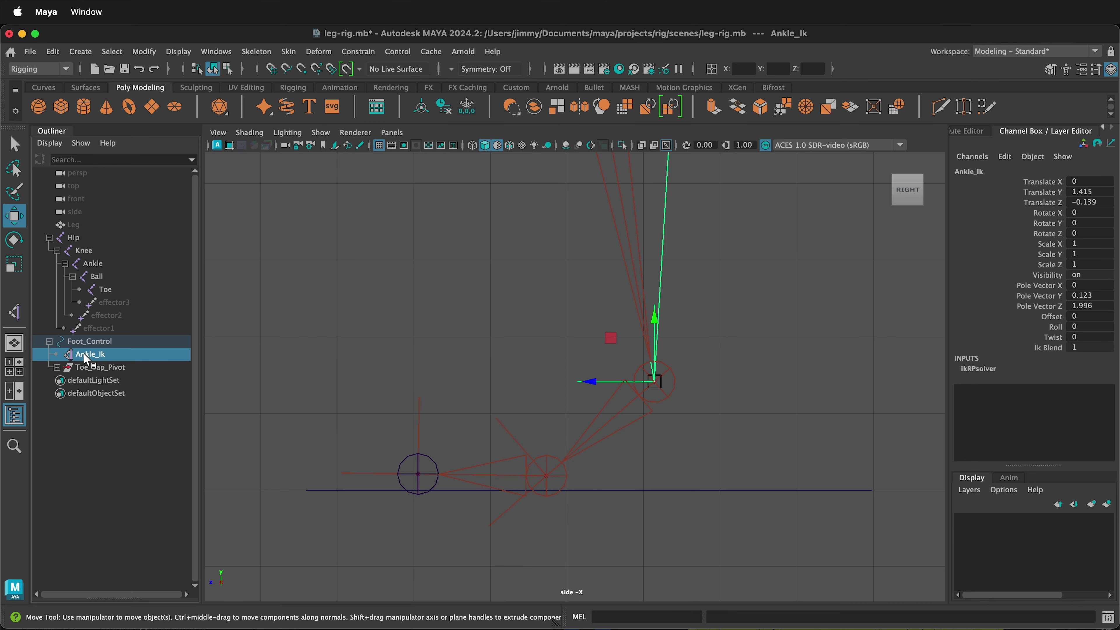
key("ctrl+g")
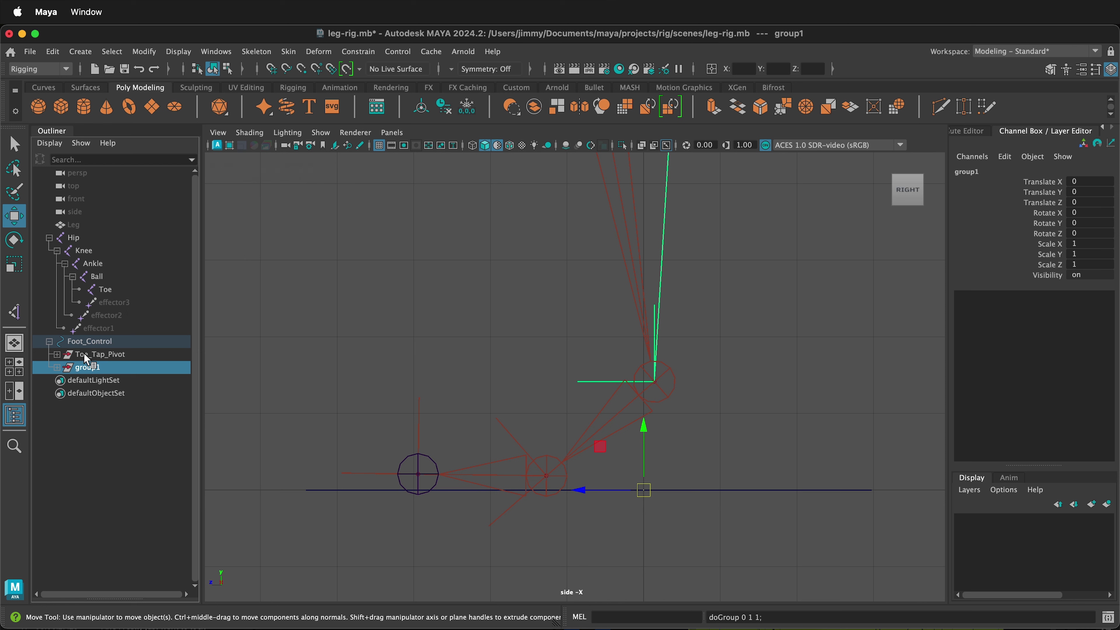
double_click(84, 353)
type("He")
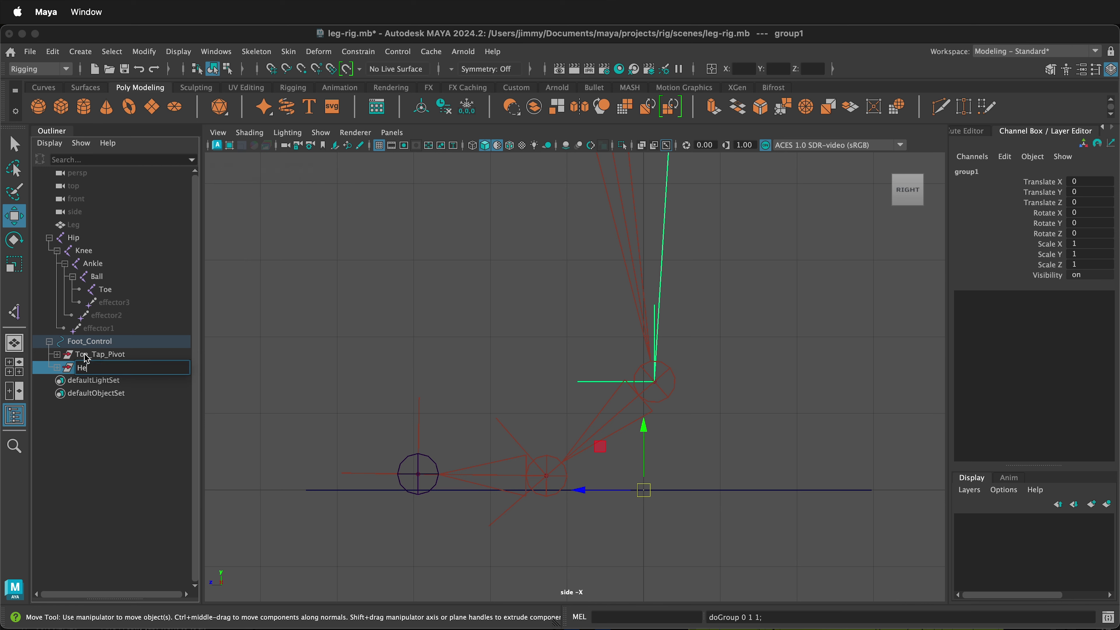
type("el Peel Pivot")
key("Return")
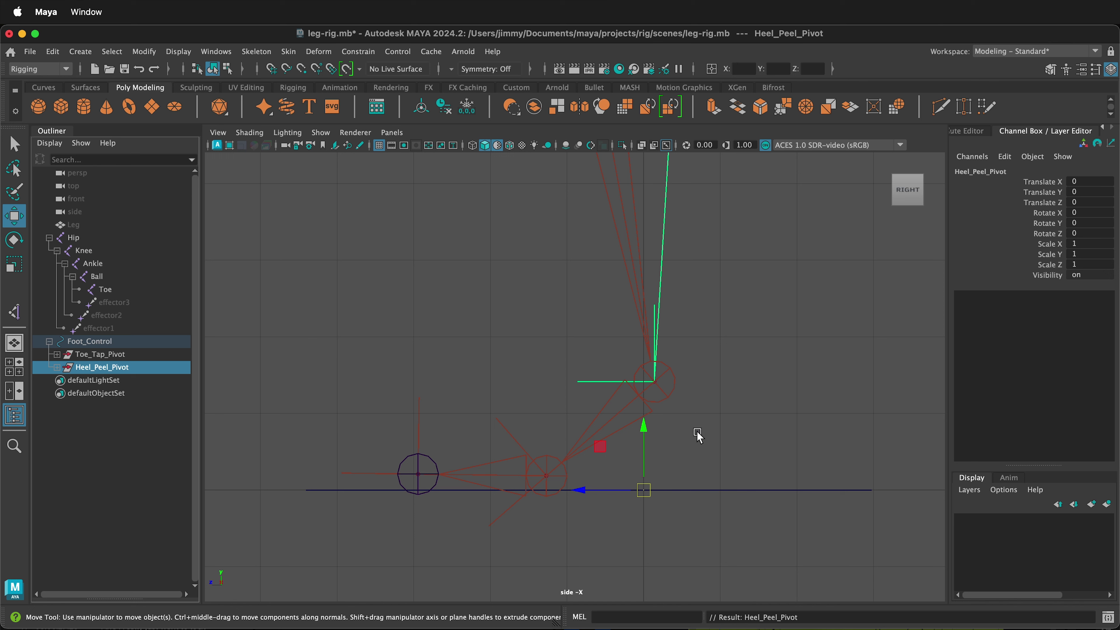
Snap the pivot point of Heel_Peel_Pivot to the Ball joint and leave pivot editing
key("d")
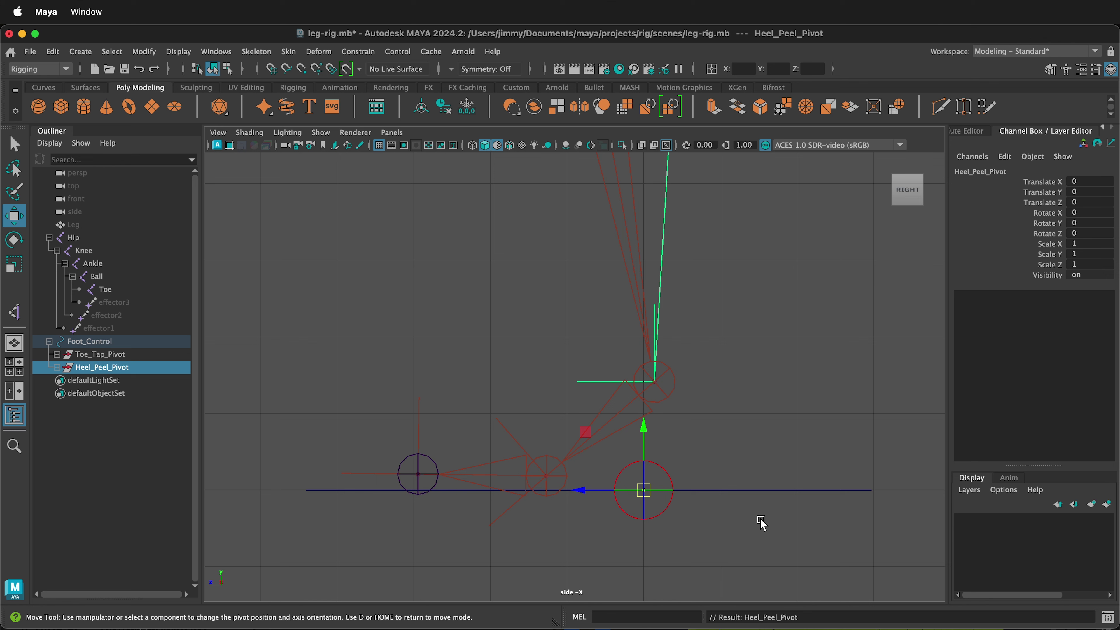
key("v")
left_click_drag(585, 431, 558, 485)
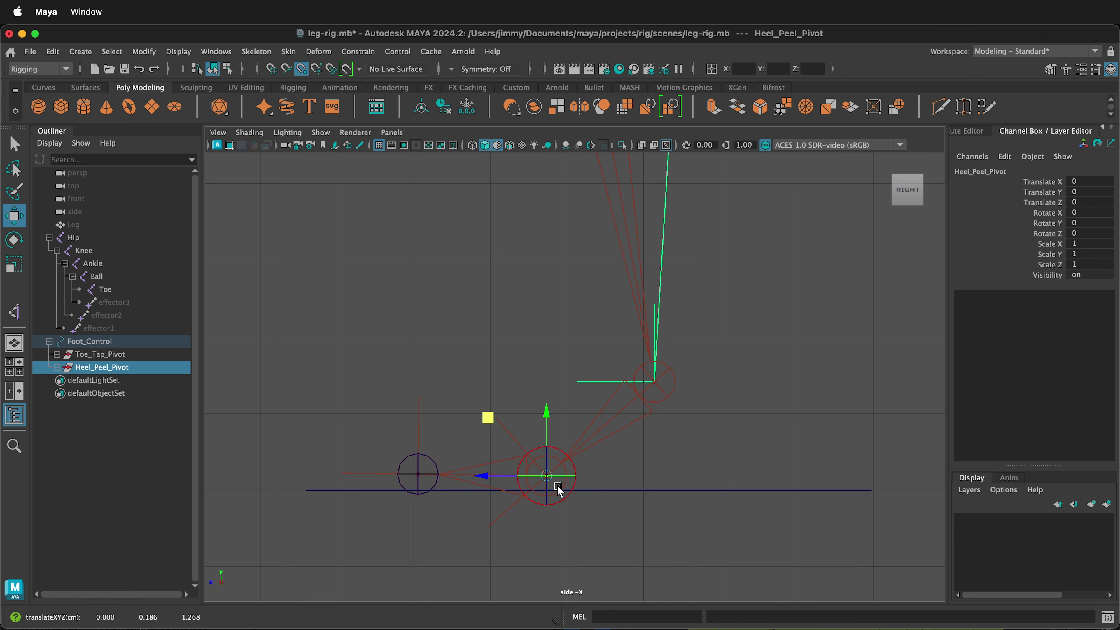
key("d")
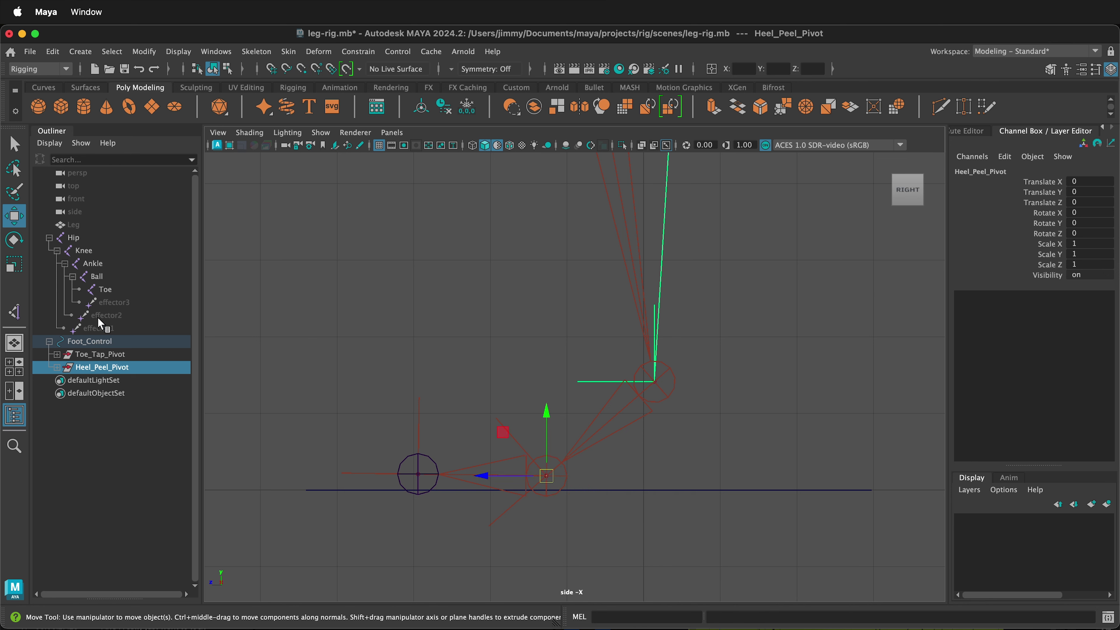
Group Toe_Tap_Pivot and Heel_Peel_Pivot together and name the new group Swivel_Pivot
left_click(84, 355)
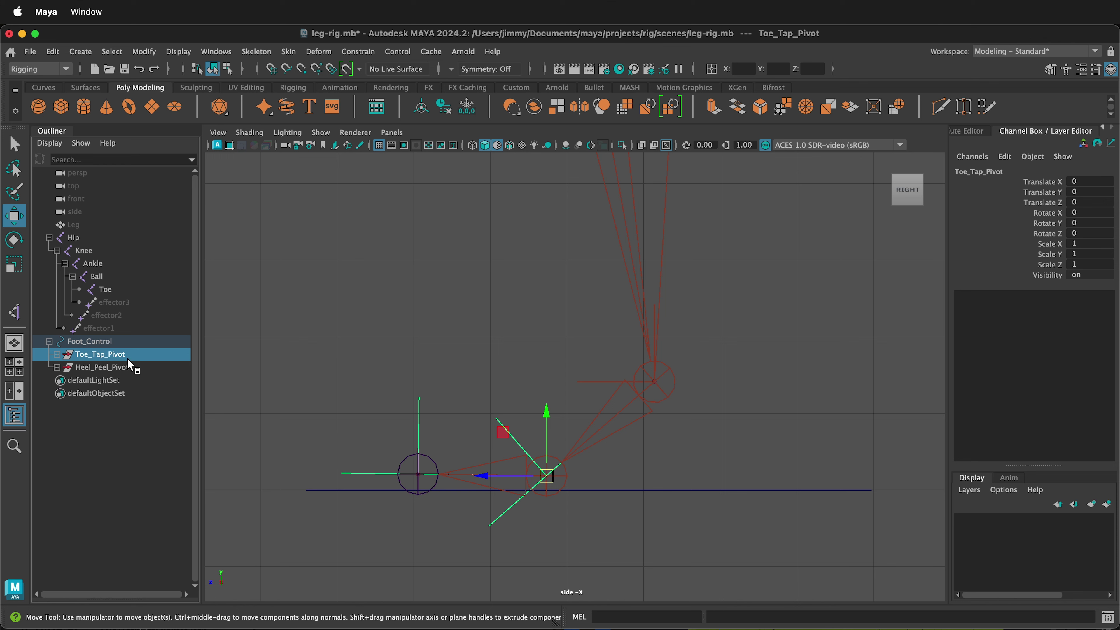
left_click(116, 368, "shift")
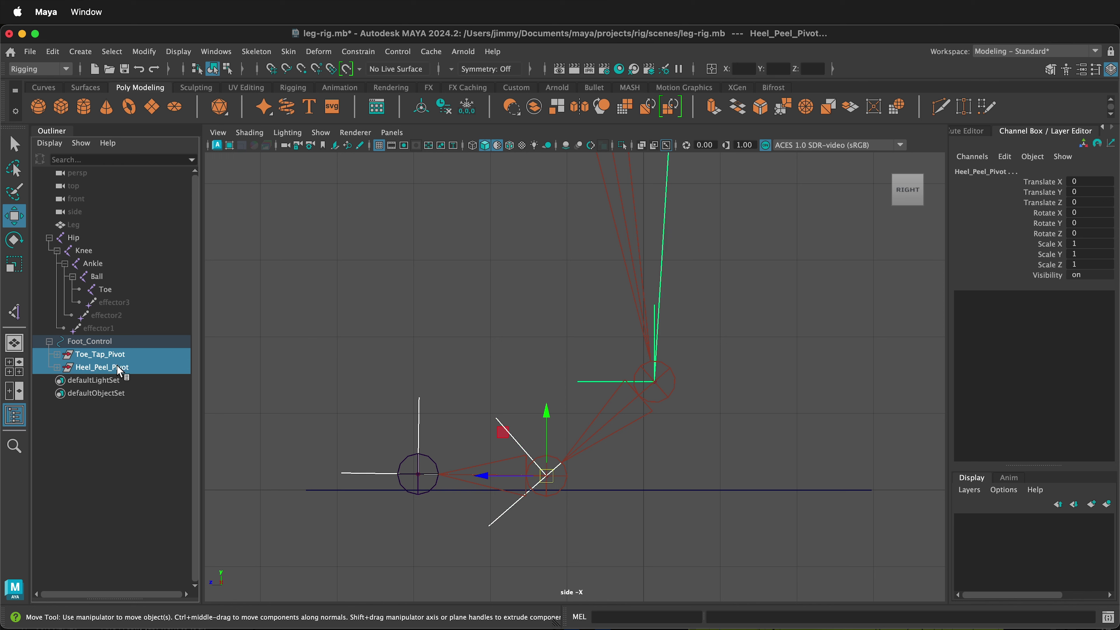
key("ctrl+g")
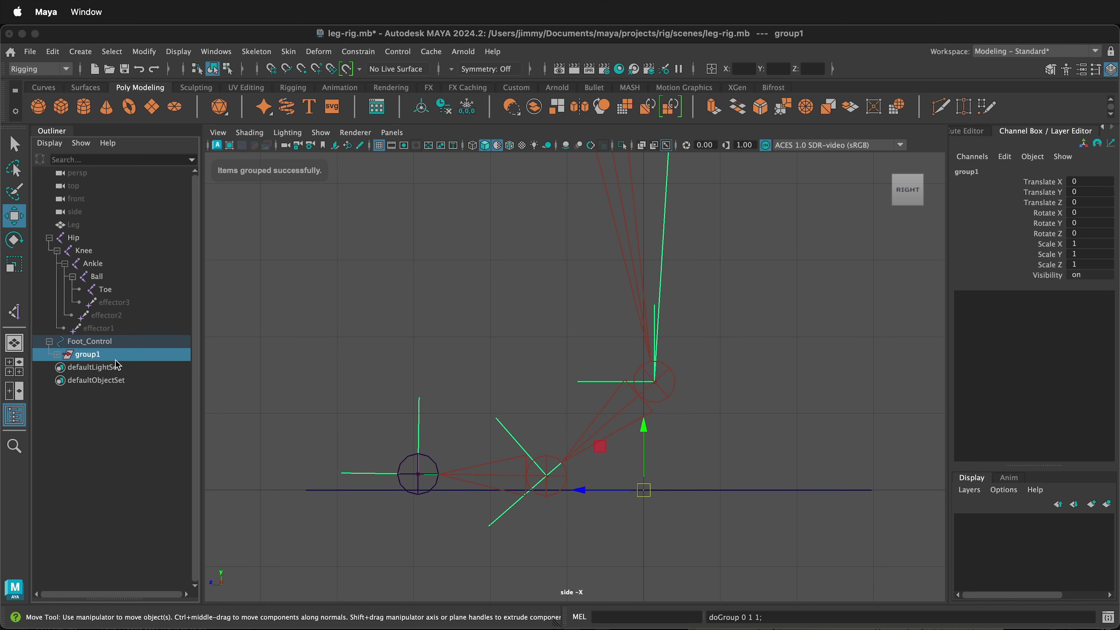
double_click(116, 355)
type("Swivel Pi")
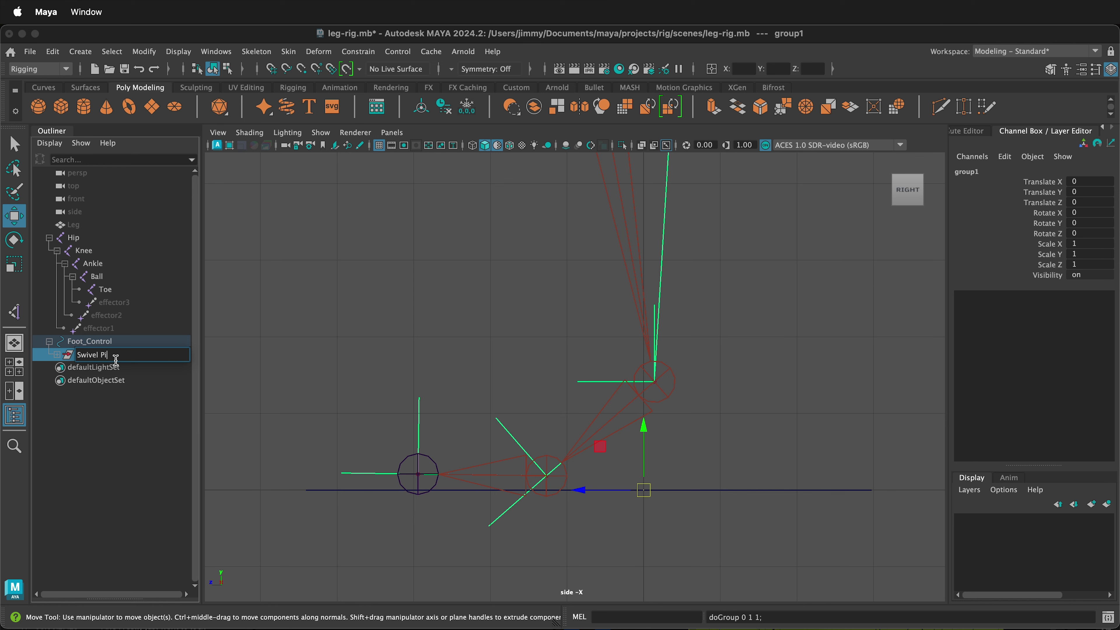
type("vot")
key("Return")
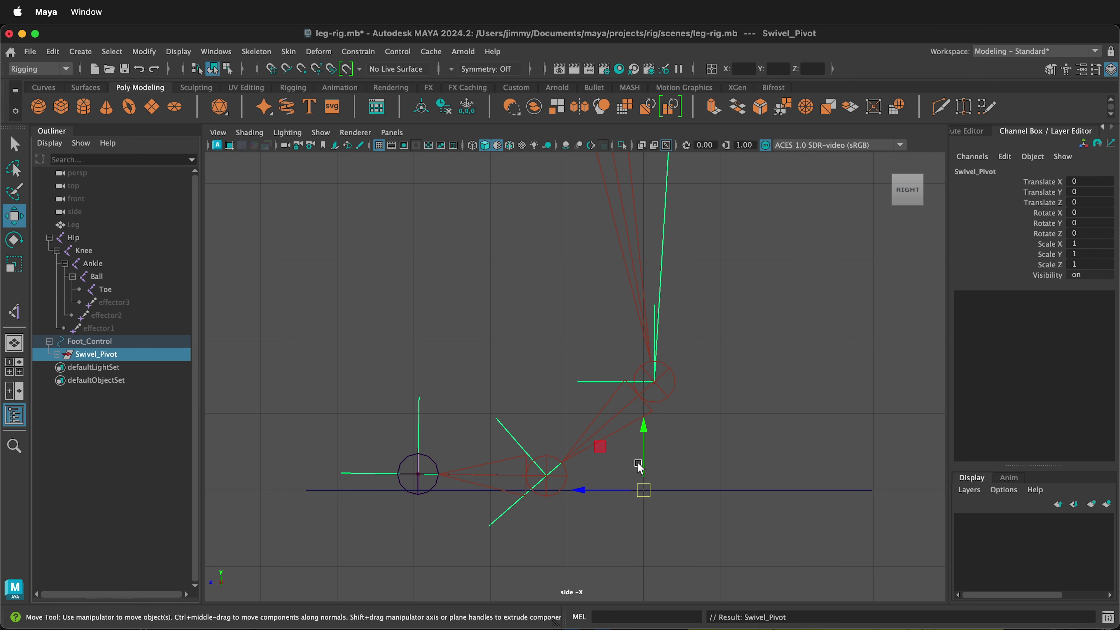
Snap the pivot point of Swivel_Pivot to the Ball joint and expand the group's full hierarchy
key("d")
key("v")
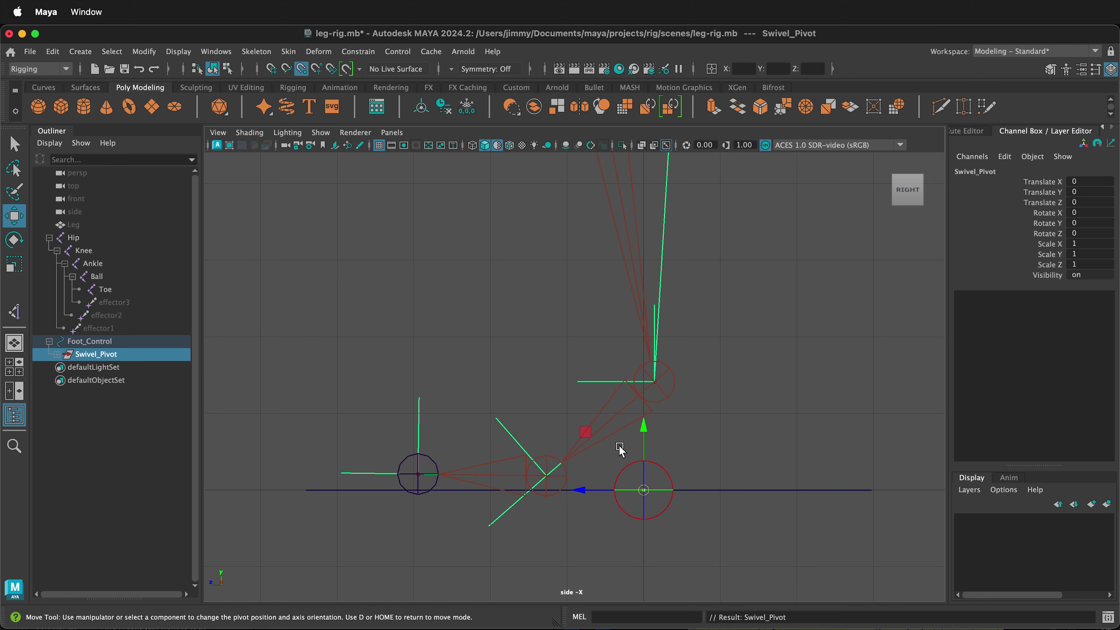
left_click_drag(589, 435, 507, 430)
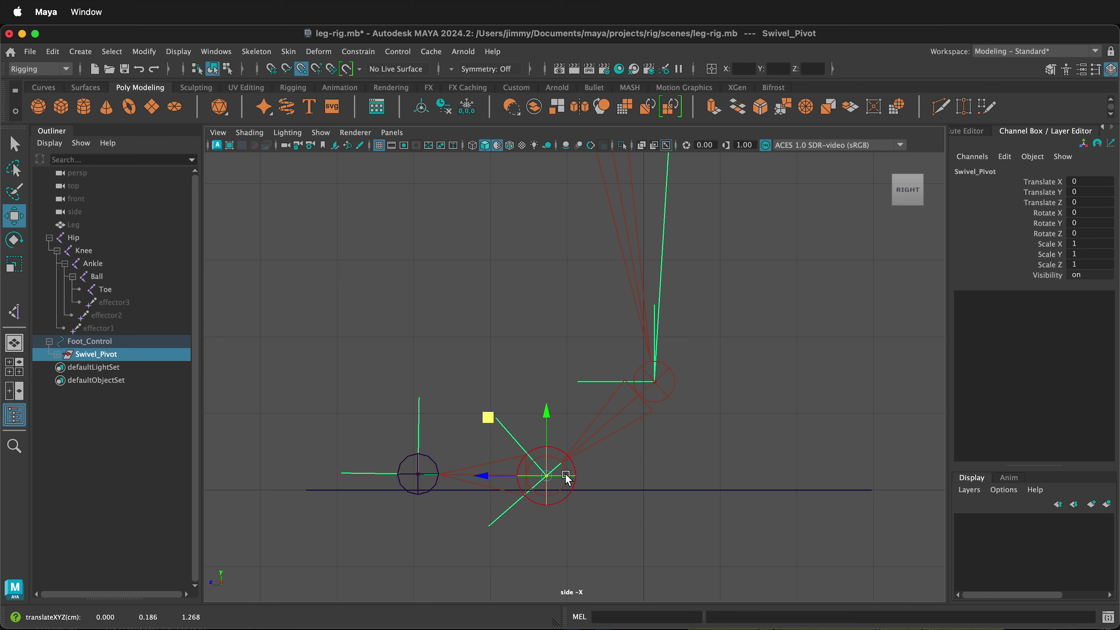
left_click(57, 355)
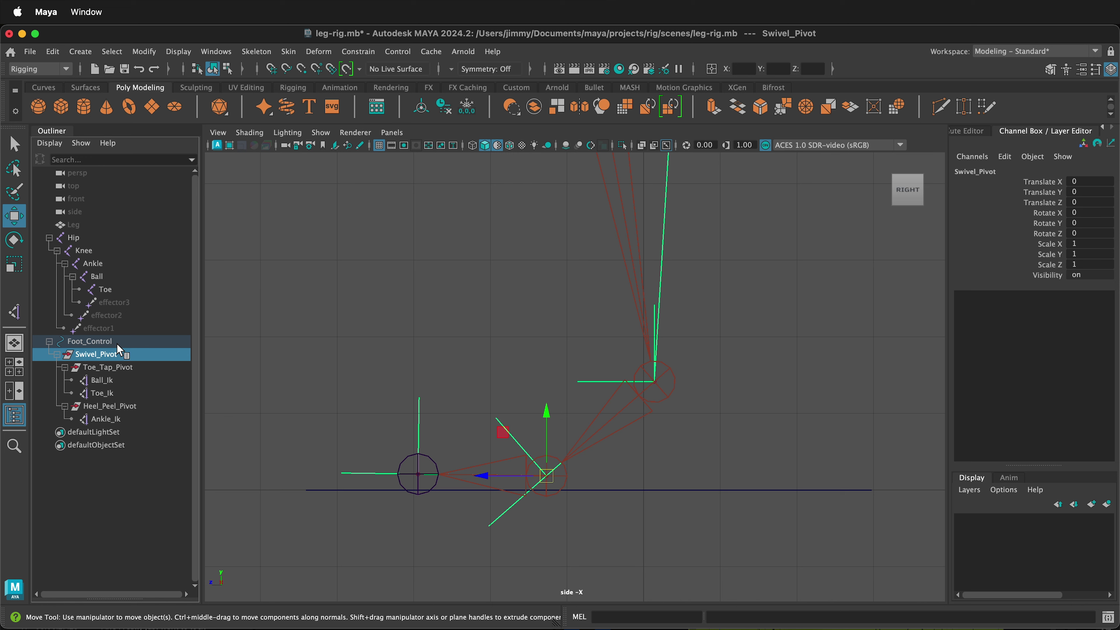
Group Swivel_Pivot under Foot_Control and name the new parent group Toe_TIp_Pivot
key("super+g")
double_click(104, 355)
type("Toe Tip Pi")
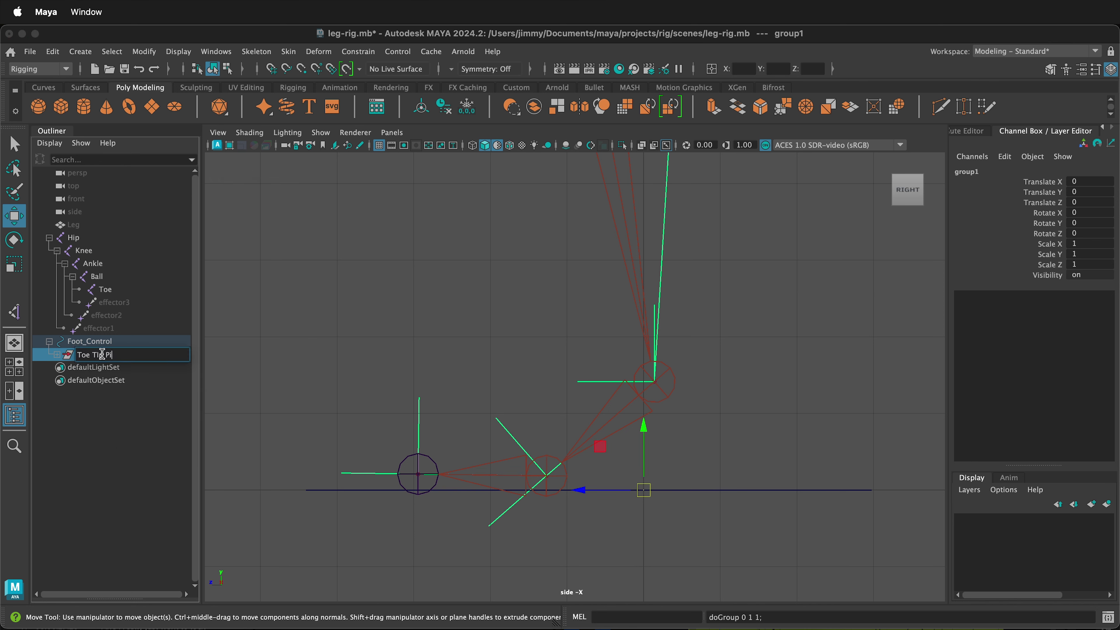
type("vot")
key("Return")
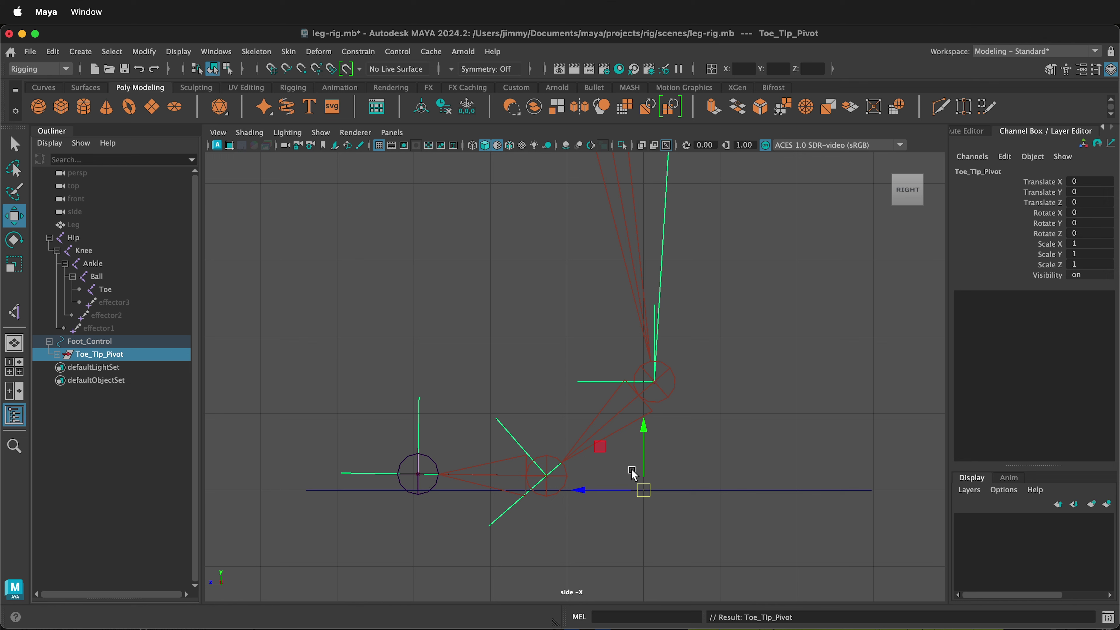
Snap the pivot point of Toe_TIp_Pivot to the Toe joint
key("d")
key("v")
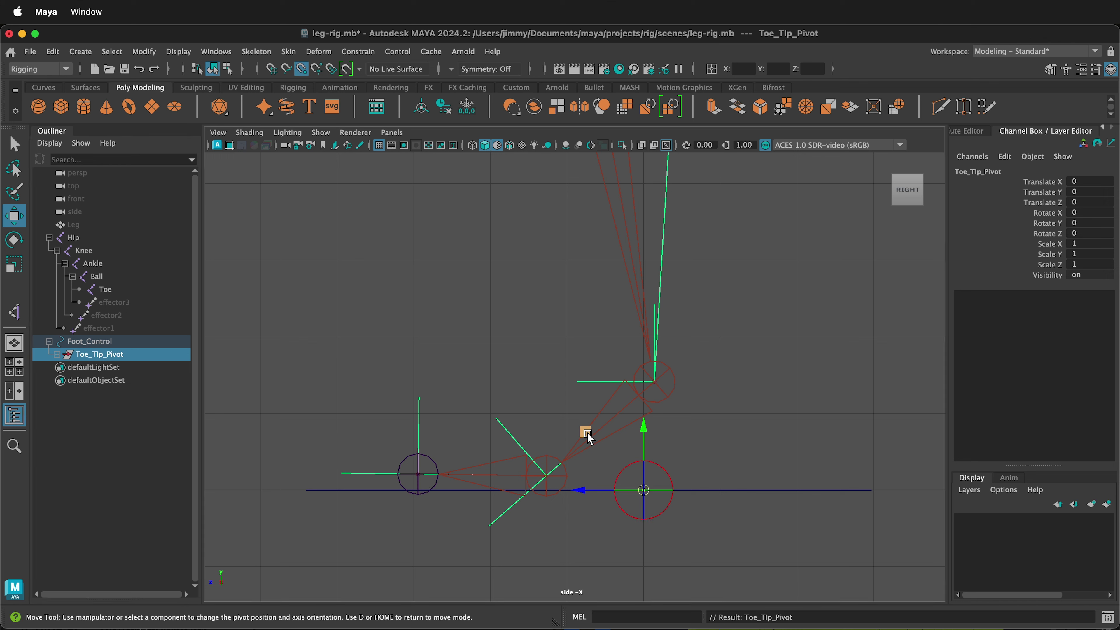
left_click_drag(588, 432, 417, 469)
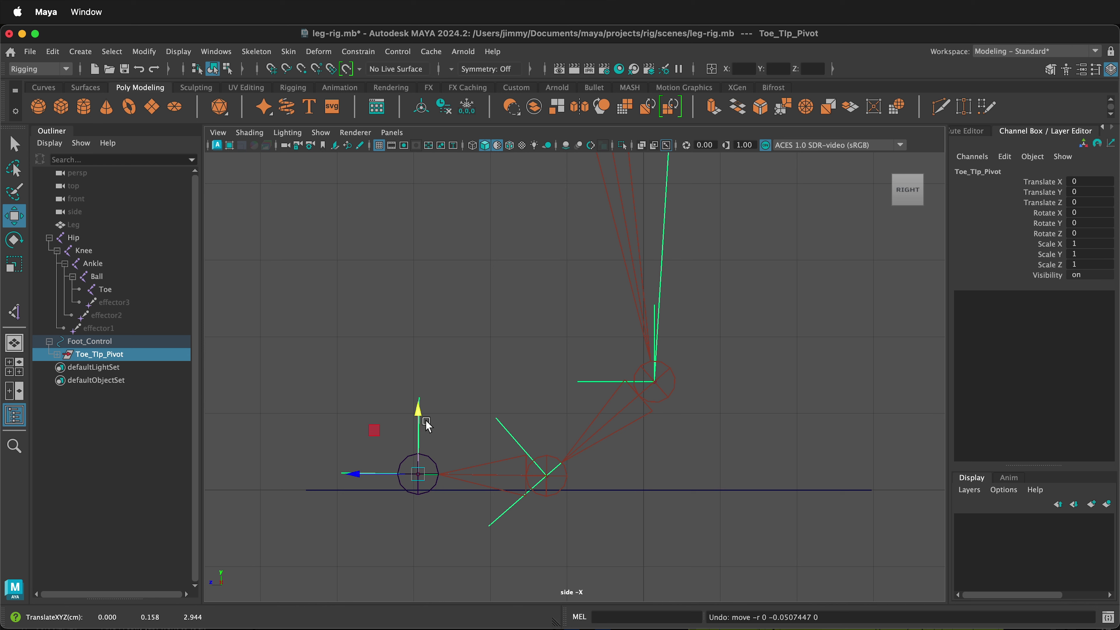
Lower the pivot point of Toe_TIp_Pivot to the ground line, group it under Foot_Control and name the new parent group Ankle_Pivot
key("d")
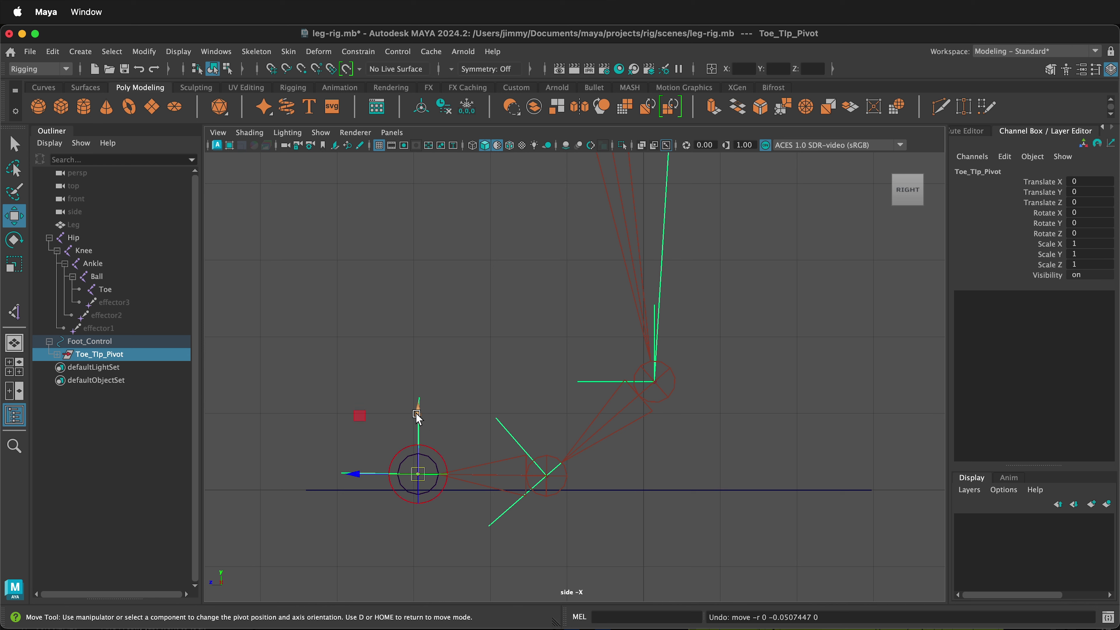
left_click_drag(418, 418, 423, 493)
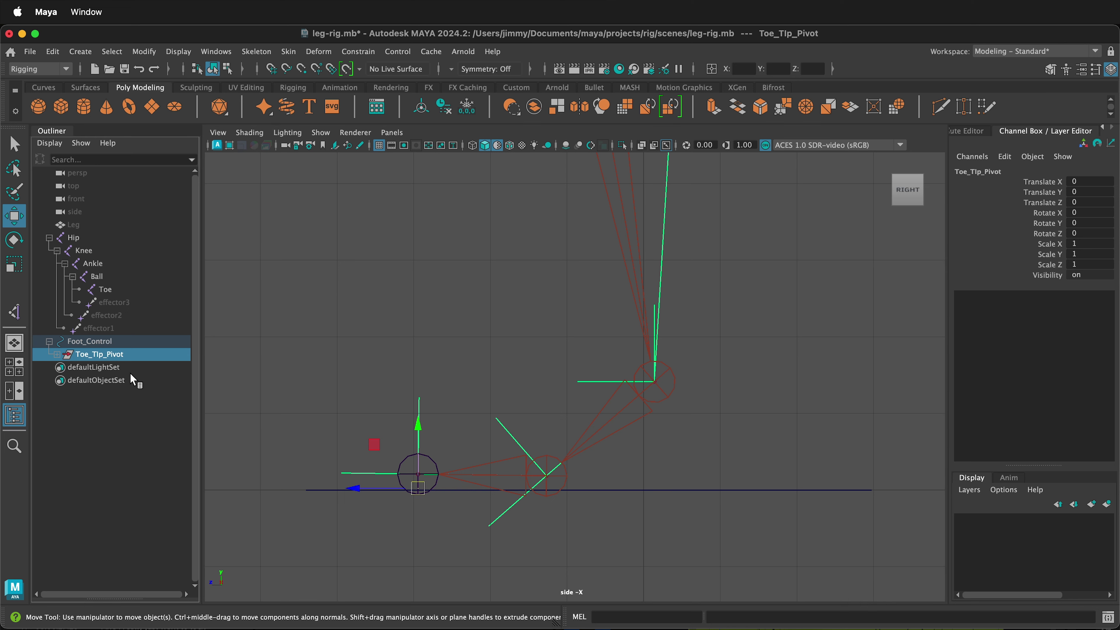
key("super+g")
double_click(120, 358)
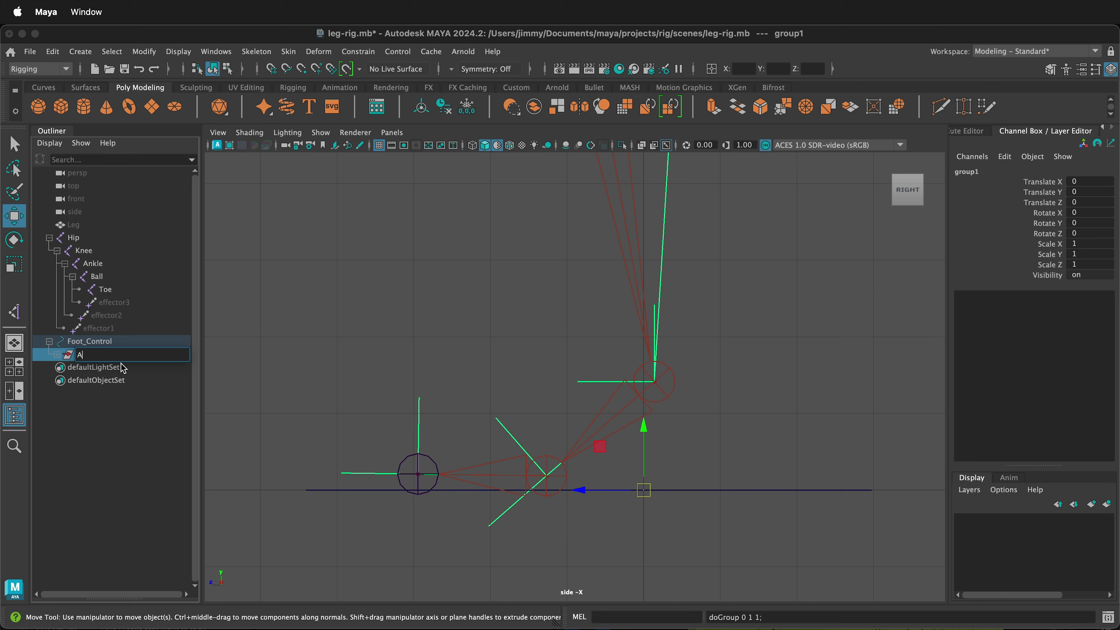
type("Ankle_Pivot")
key("Return")
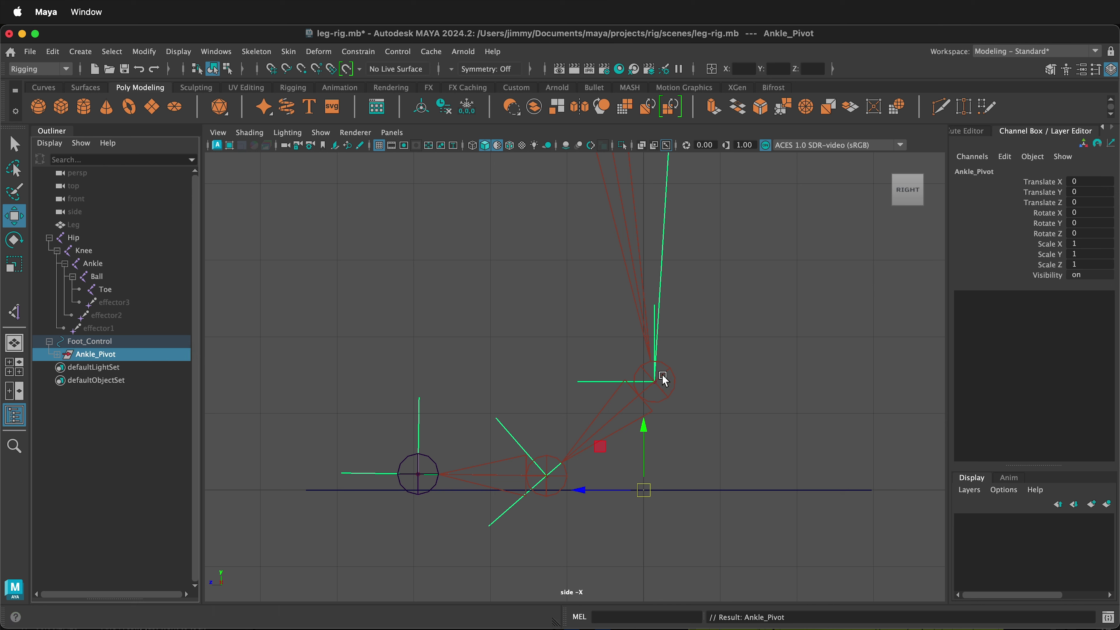
Snap the pivot point of Ankle_Pivot to the Ankle joint
key("d")
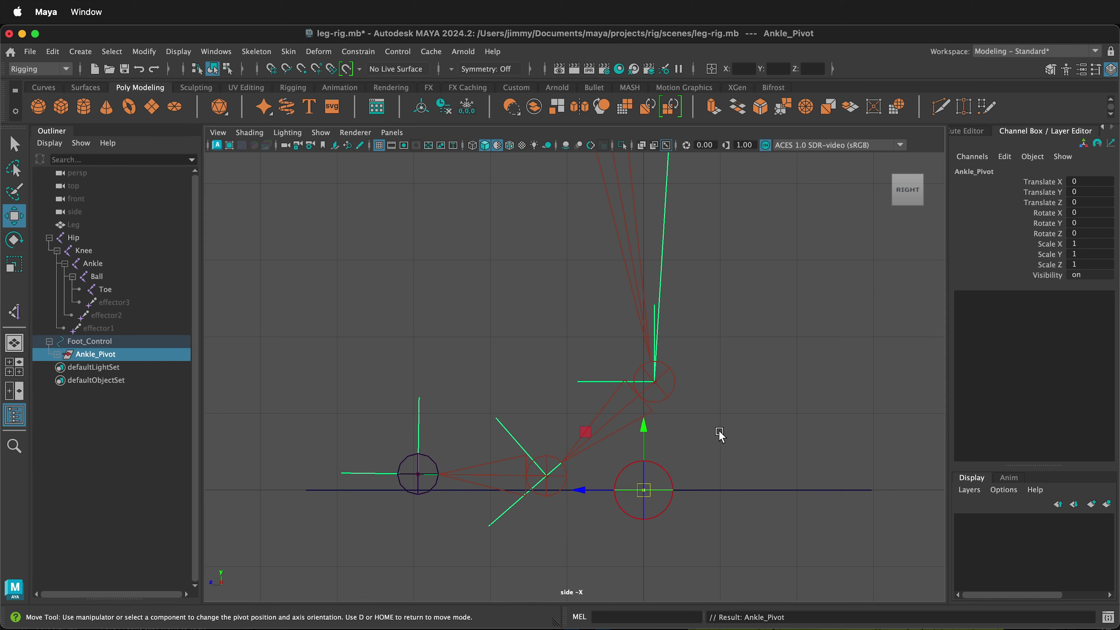
key("v")
left_click_drag(593, 436, 601, 351)
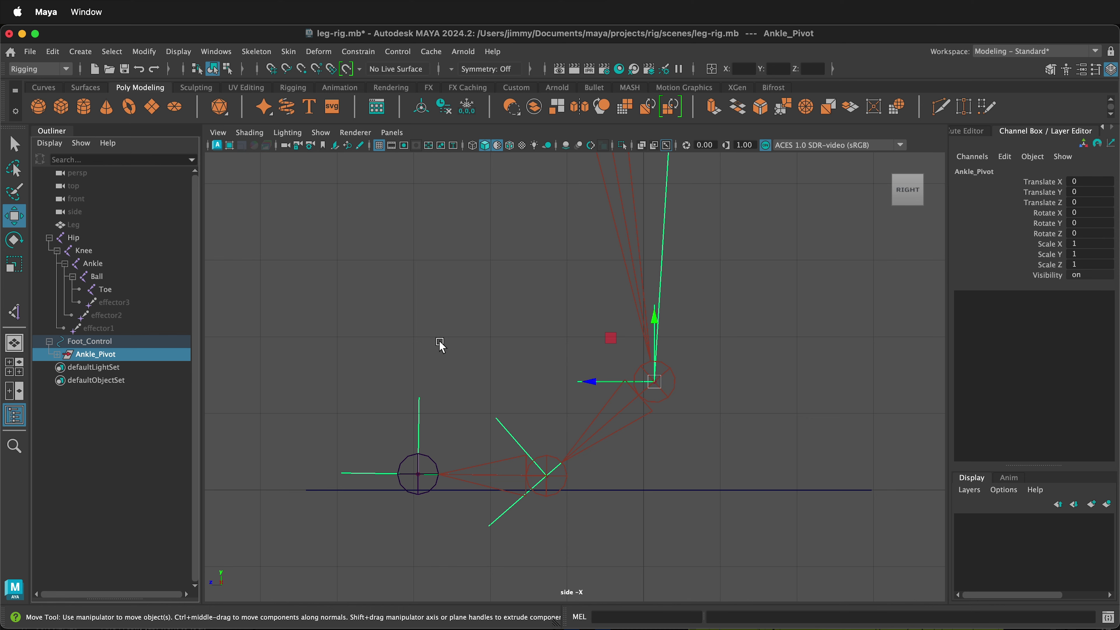
Test-rotate Ankle_Pivot and its child Toe_TIp_Pivot in the side view, undoing each rotation
key("e")
mouse_move(629, 334)
left_mouse_down()
mouse_move(637, 325)
mouse_move(618, 321)
mouse_move(625, 331)
left_mouse_up()
key("z")
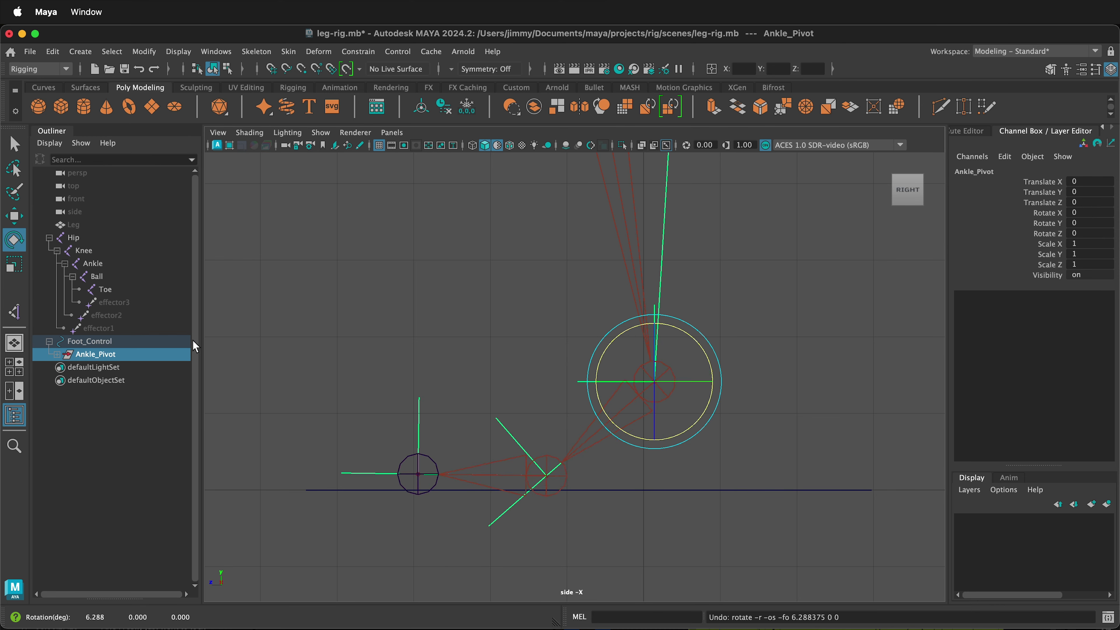
left_click(57, 355)
left_click(102, 367)
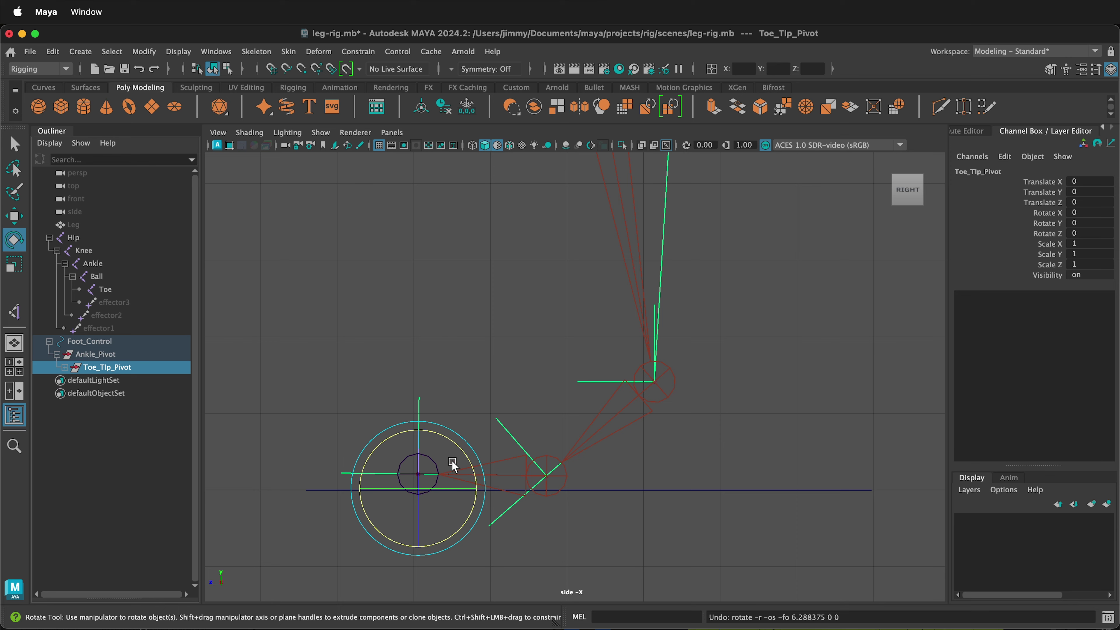
mouse_move(456, 438)
left_mouse_down()
mouse_move(437, 426)
mouse_move(464, 434)
left_mouse_up()
key("z")
Expand Toe_TIp_Pivot, test-rotate Swivel_Pivot in the perspective view and undo the rotation
left_click(65, 367)
left_click(111, 380)
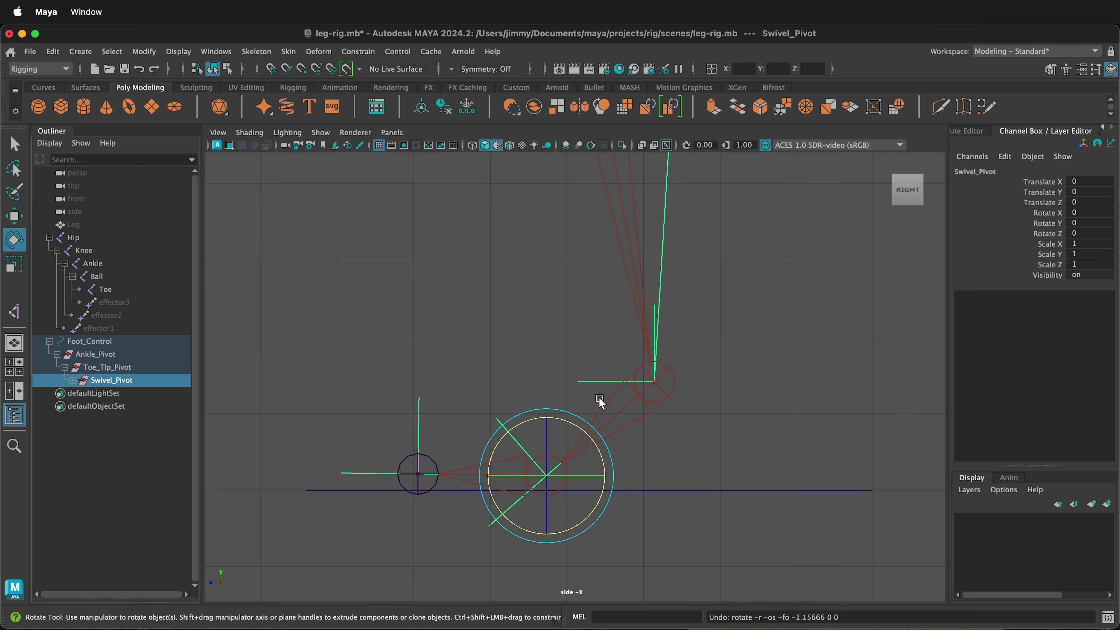
key("space")
key("space")
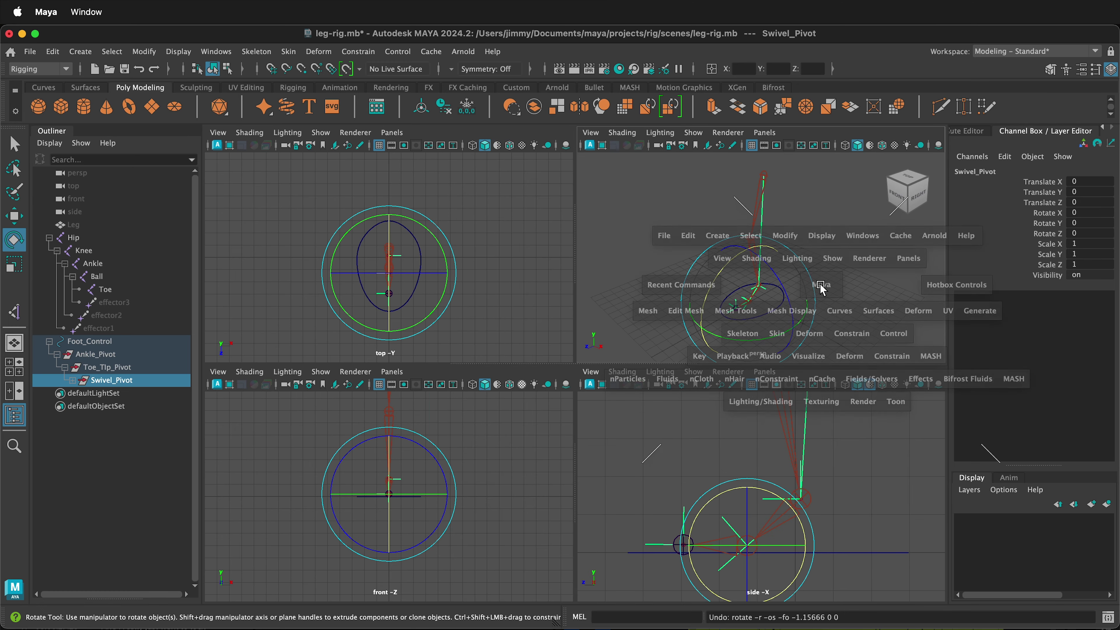
left_click_drag(554, 501, 529, 507)
key("ctrl+z")
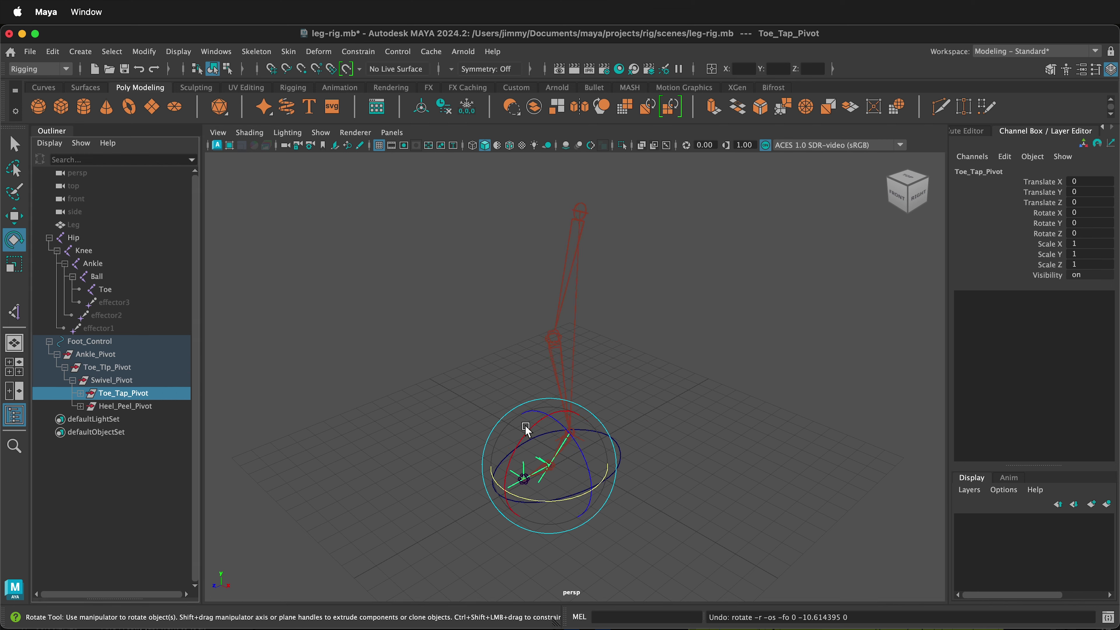
Test-rotate Toe_Tap_Pivot and Heel_Peel_Pivot in the perspective view, undoing each rotation
mouse_move(526, 427)
left_mouse_down()
mouse_move(516, 431)
mouse_move(548, 408)
mouse_move(513, 444)
left_mouse_up()
left_click(132, 406)
key("super+z")
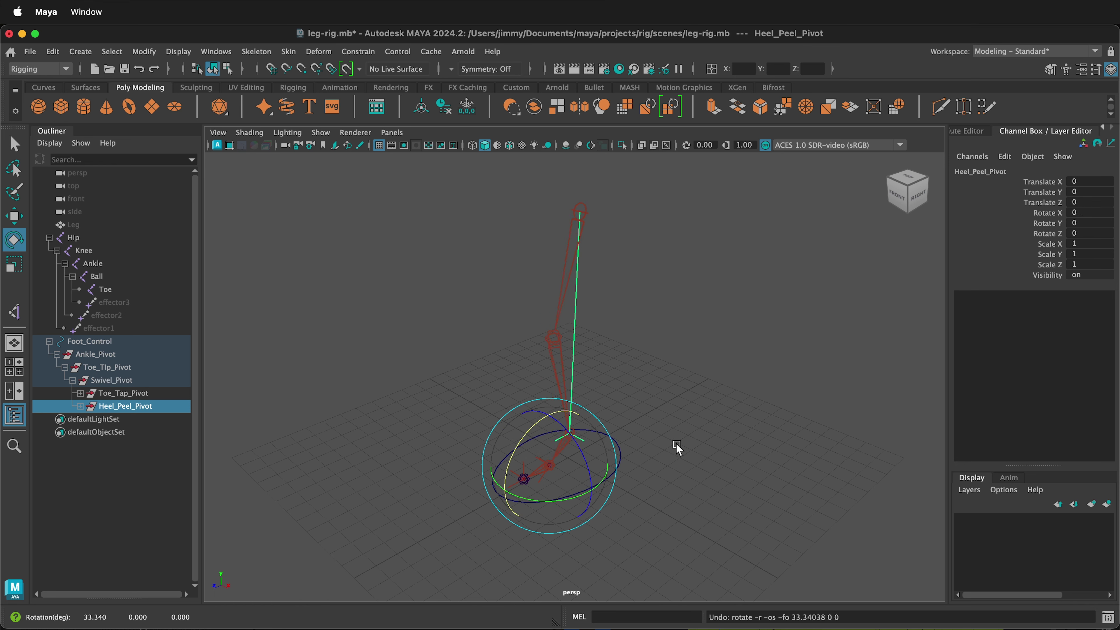
In the side view, move the pivot point of Foot_Control back along the ground line to the heel
left_click(101, 345)
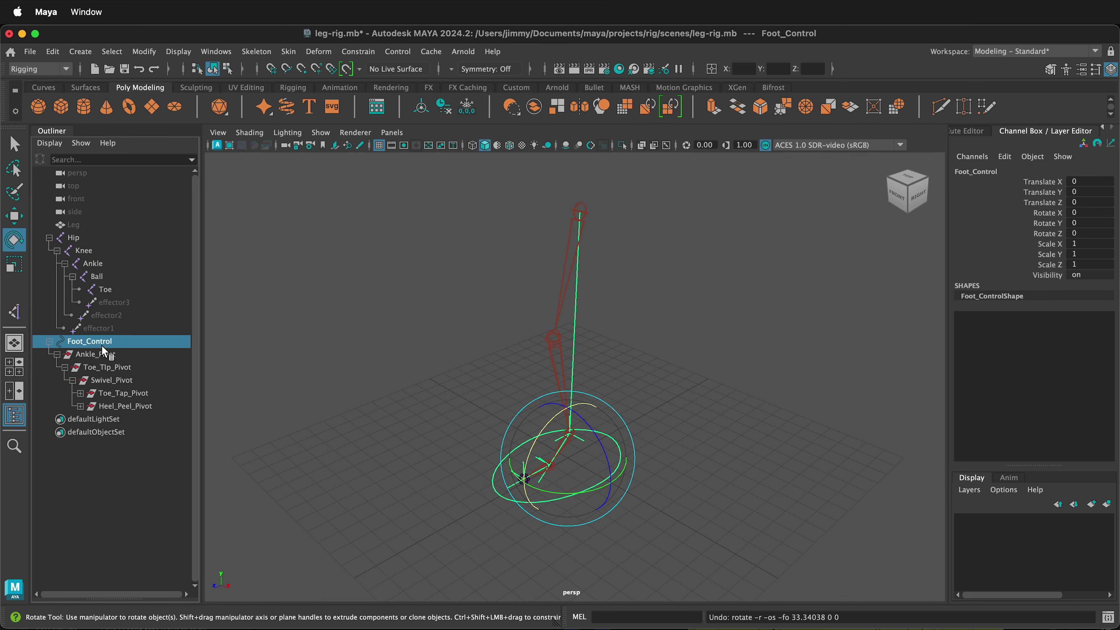
key("w")
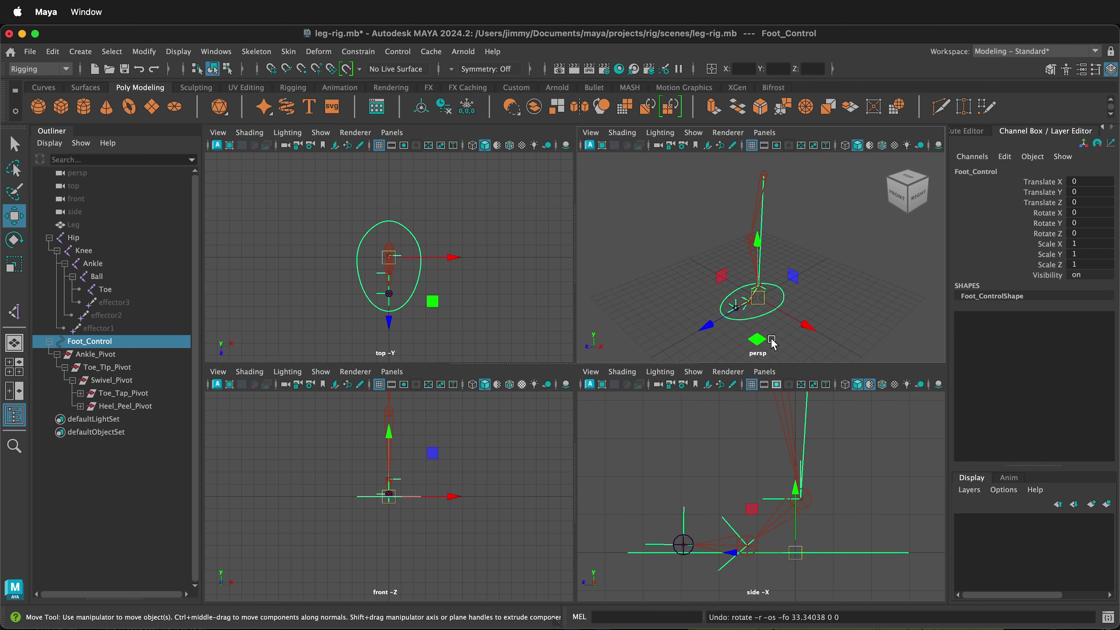
key("space")
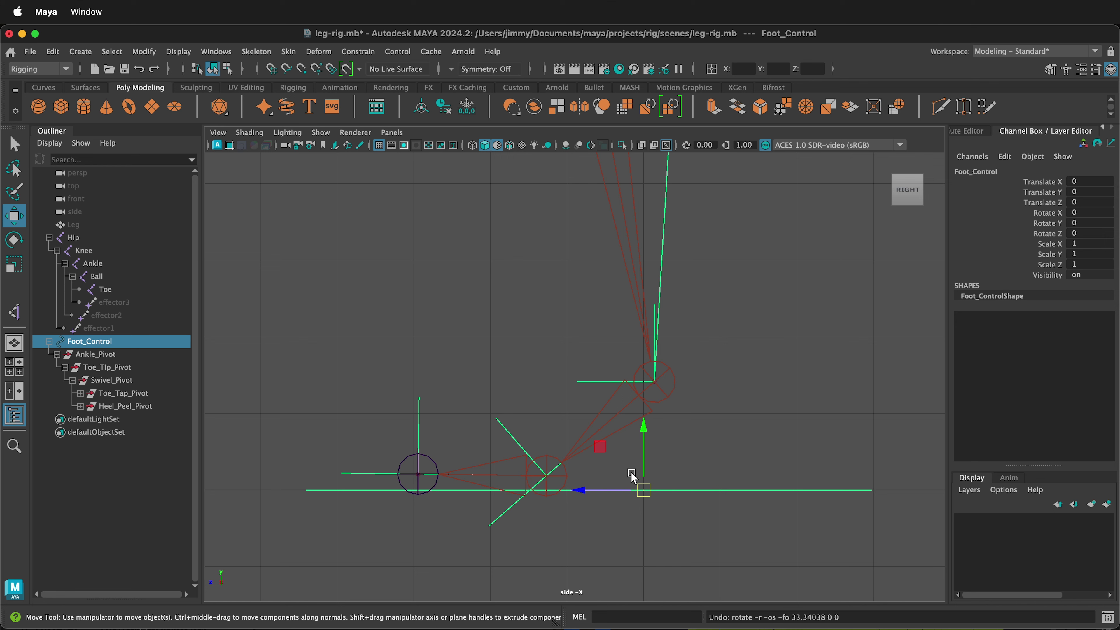
key("d")
left_click_drag(583, 489, 645, 490)
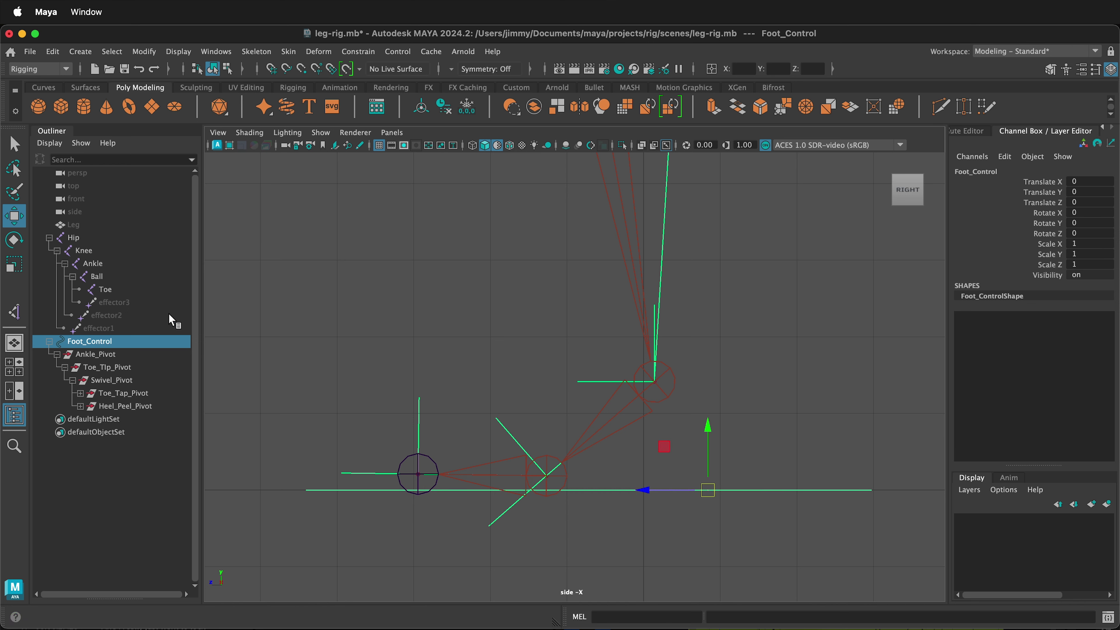
Unhide the Leg mesh and move its pivot point along the ground to the back of the heel
left_click(88, 224)
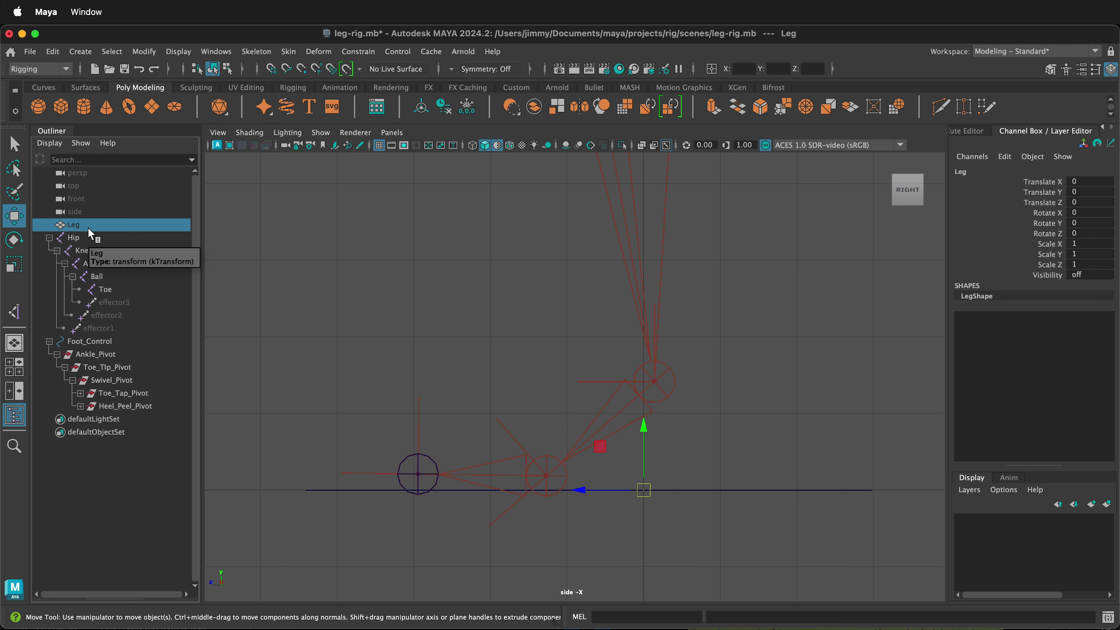
key("shift+h")
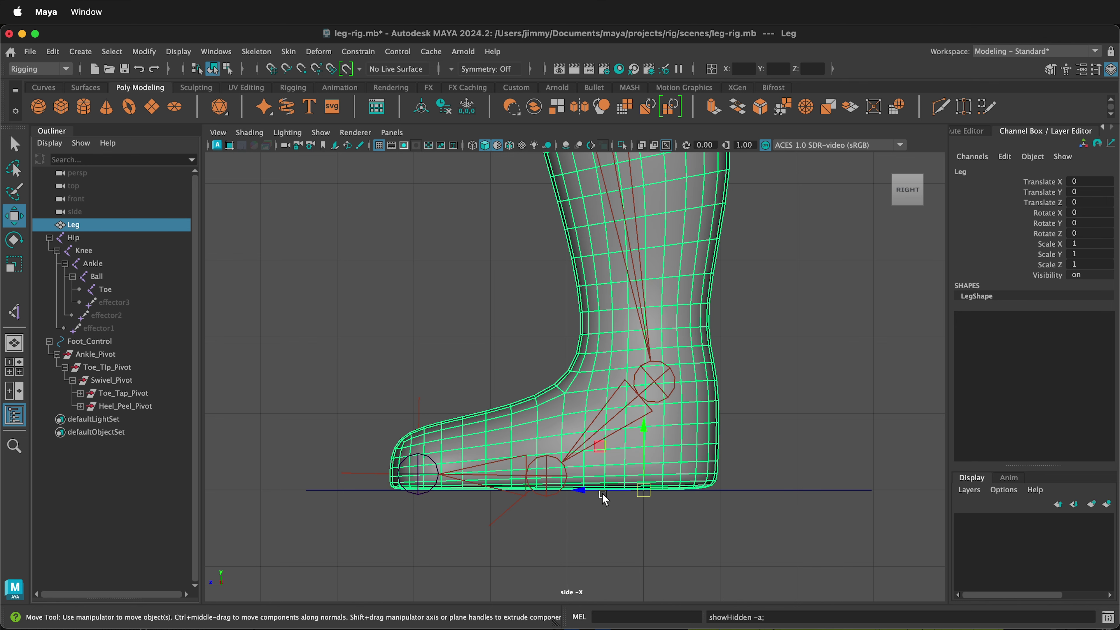
key("d")
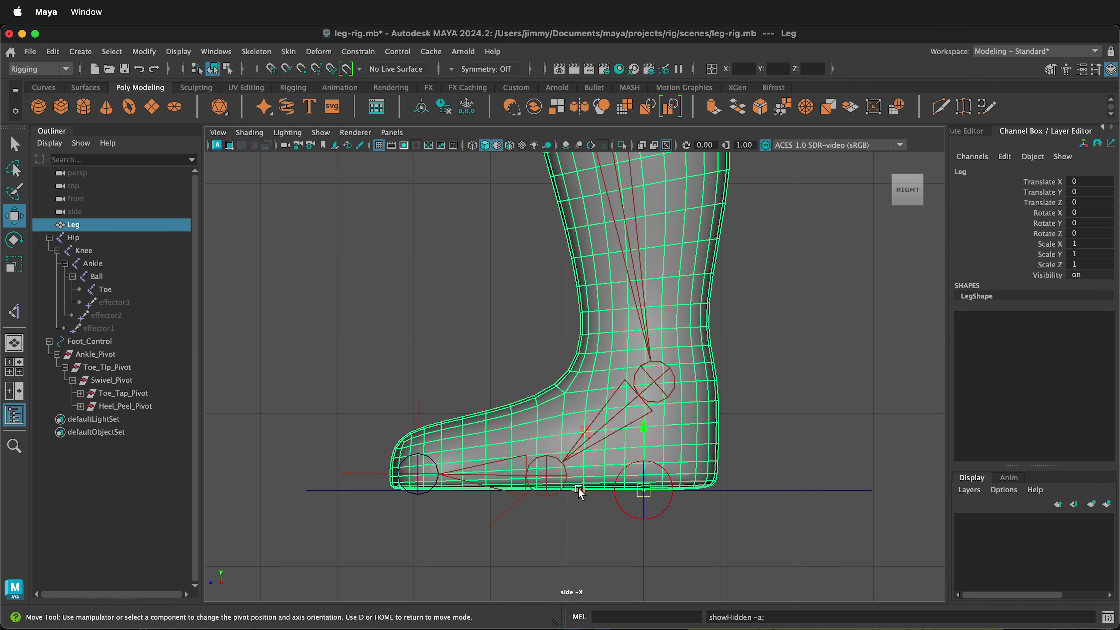
left_click_drag(580, 494, 647, 488)
key("d")
Test-rotate Foot_Control around its heel pivot and undo the rotation
left_click(106, 341)
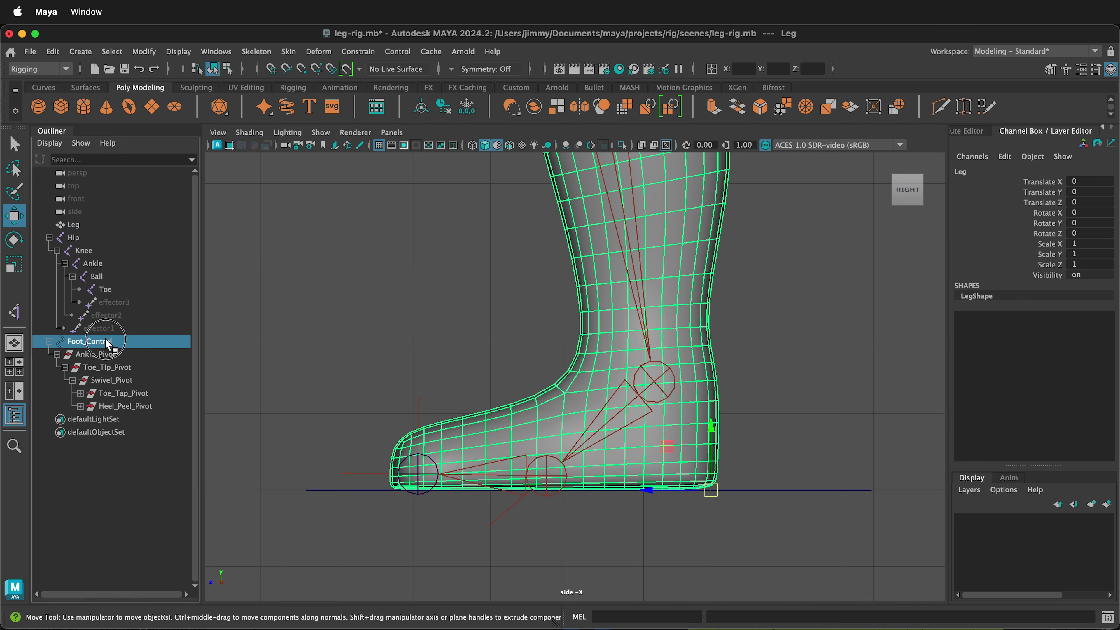
key("e")
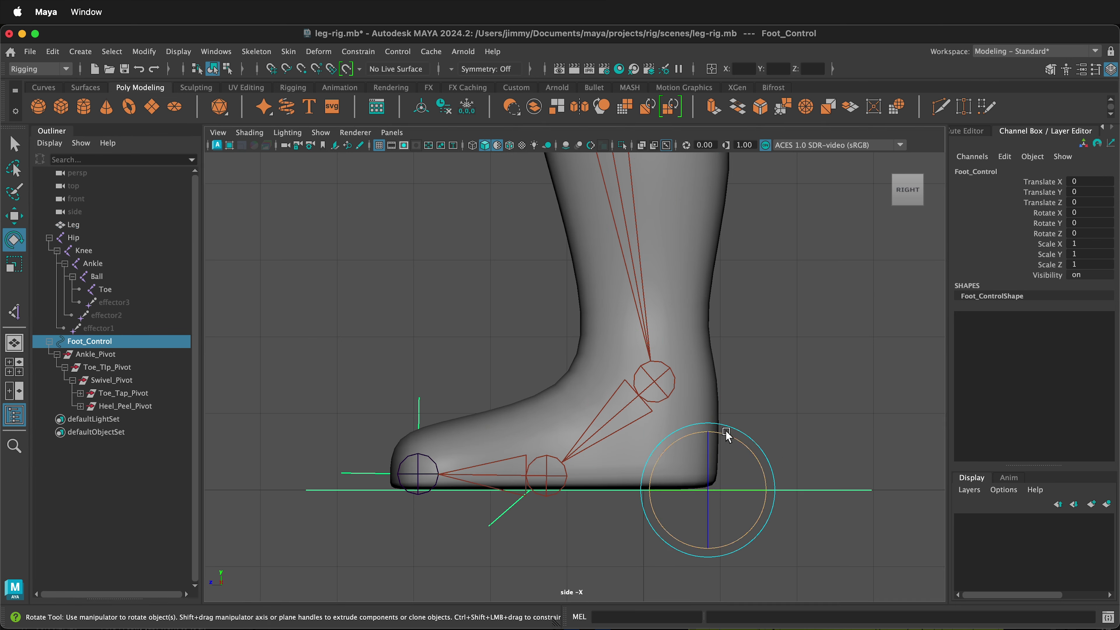
left_click_drag(727, 426, 770, 427)
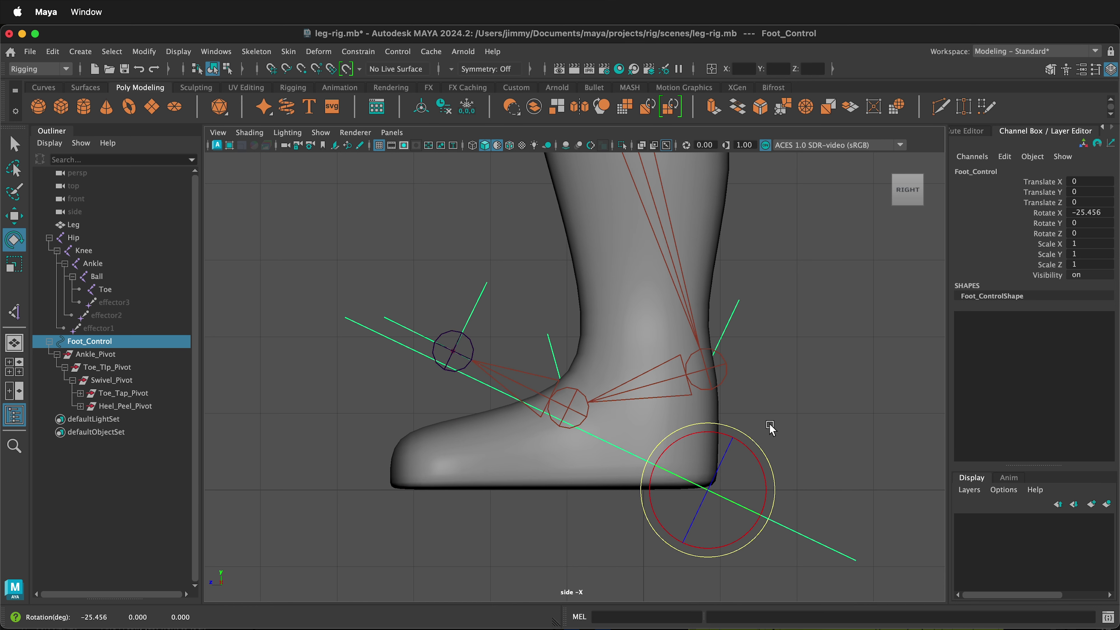
key("super+z")
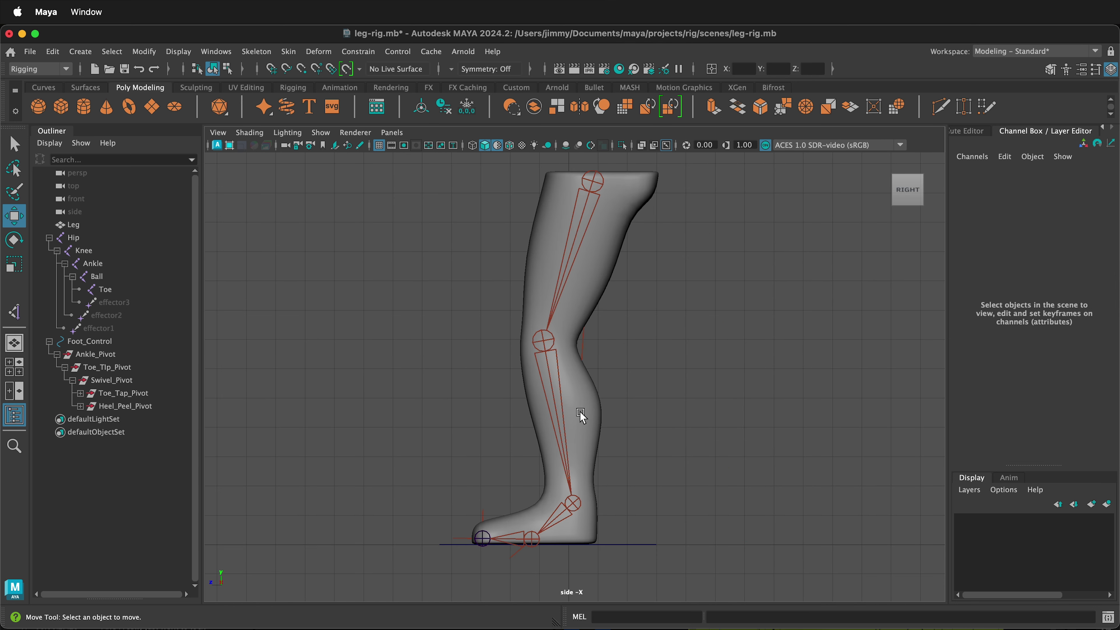
Create a NURBS circle and set its Rotate X and Rotate Y to 90
left_click(42, 87)
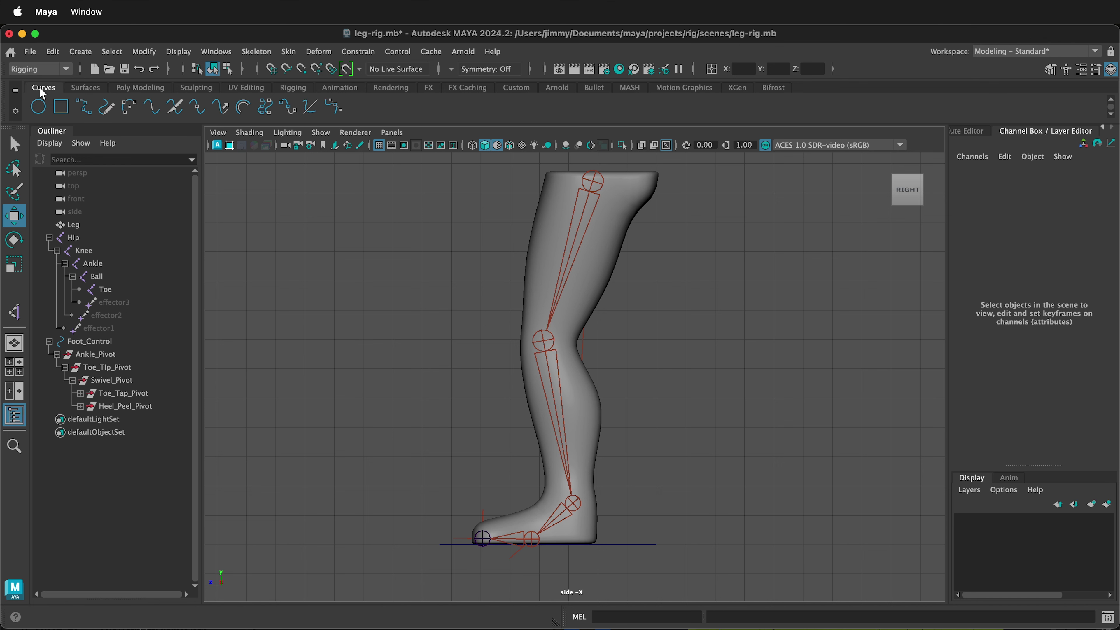
left_click(39, 107)
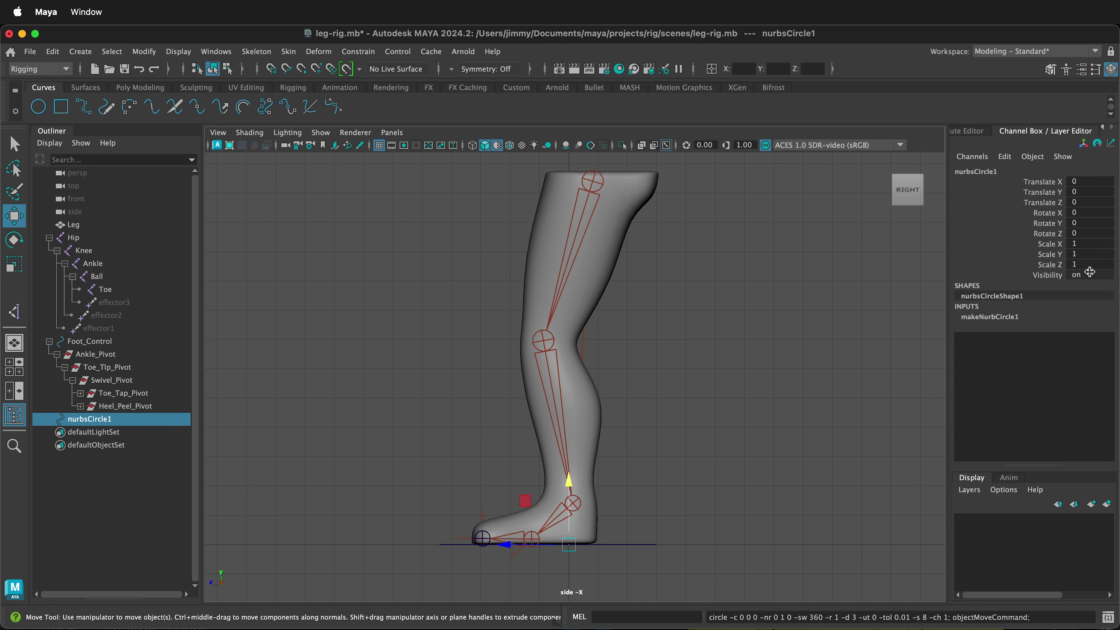
left_click(1102, 212)
left_click(1079, 224)
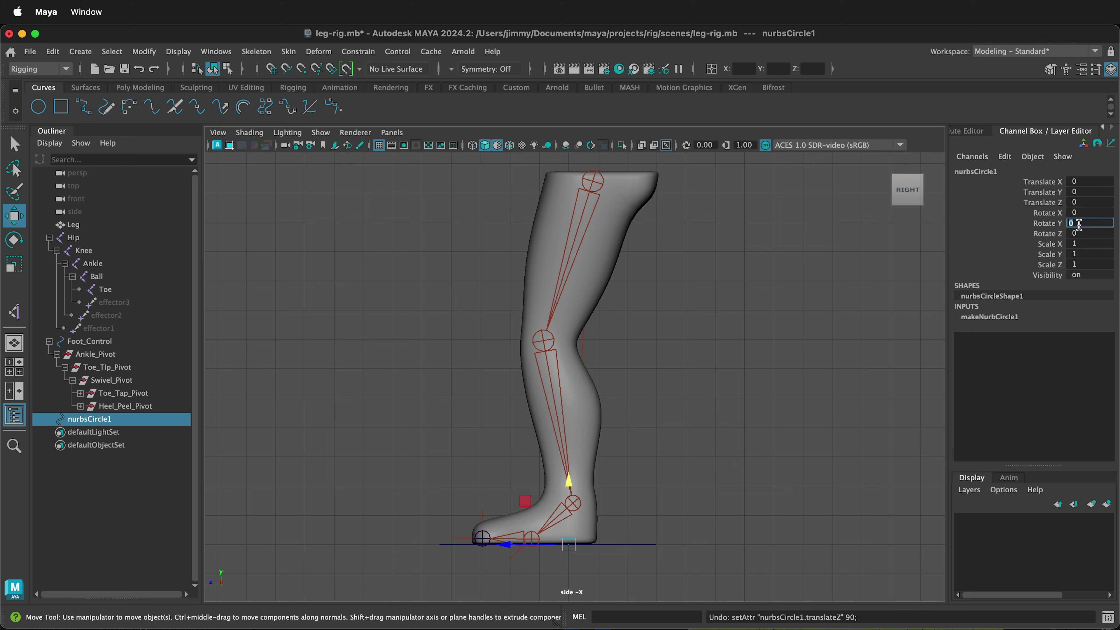
type("90")
key("Return")
left_click(1088, 212)
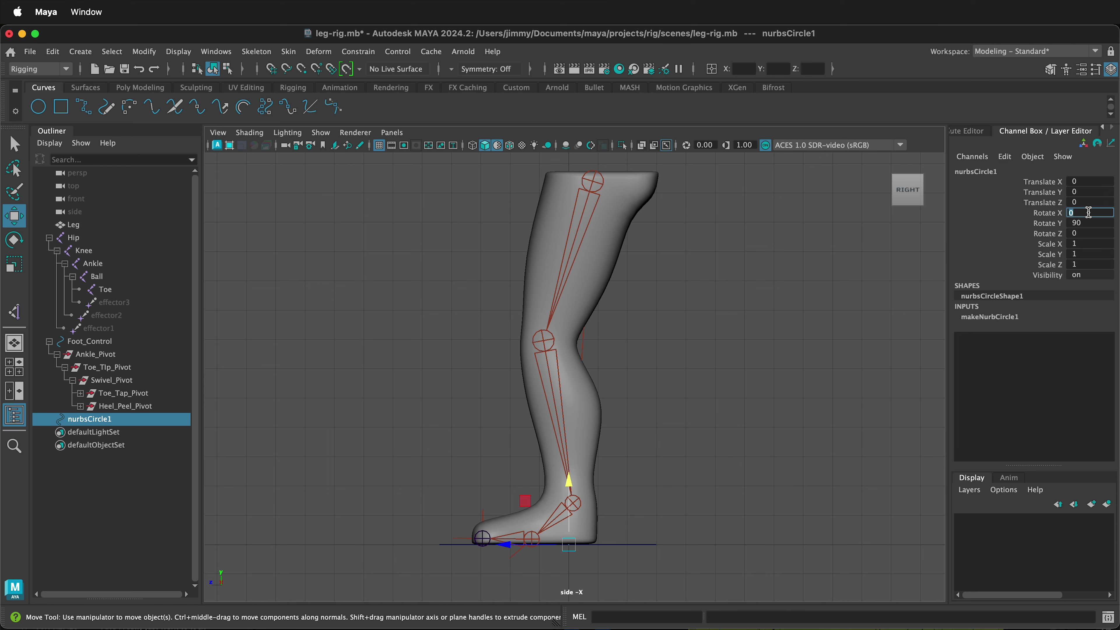
key("Return")
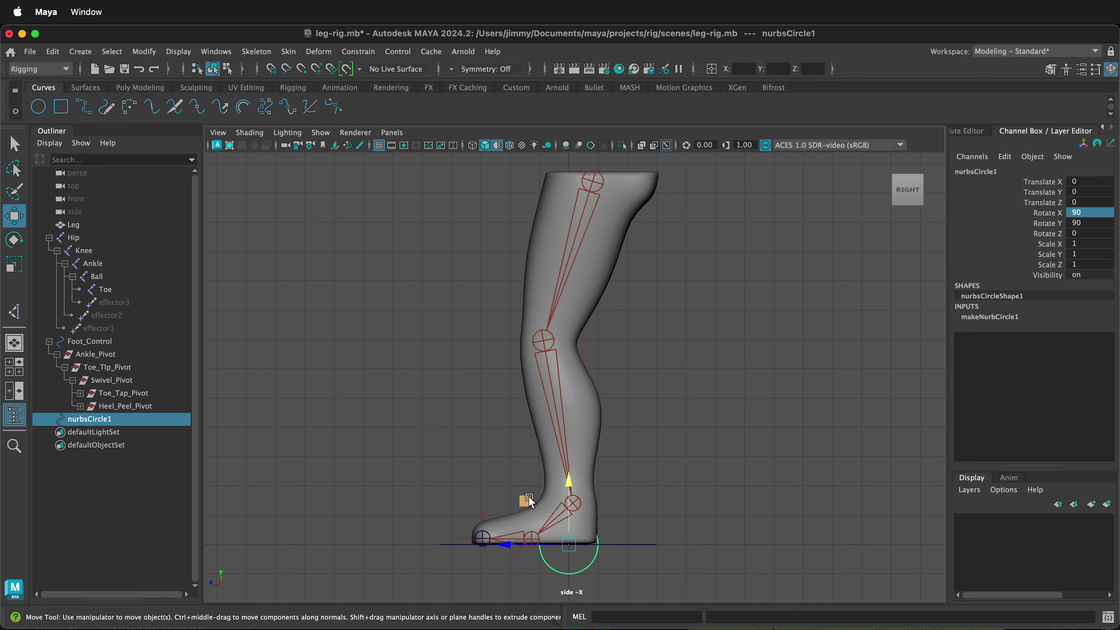
Move the NURBS circle up to the knee, hide the Leg mesh and snap the circle's center onto the Knee joint
key("v")
left_click_drag(569, 544, 542, 340)
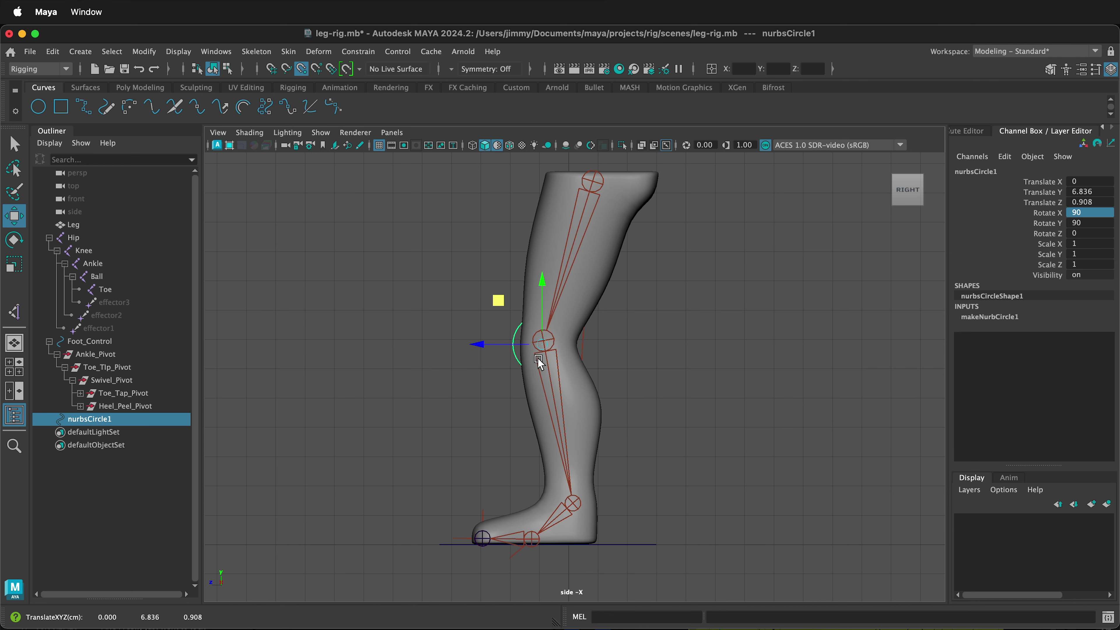
left_click(598, 248)
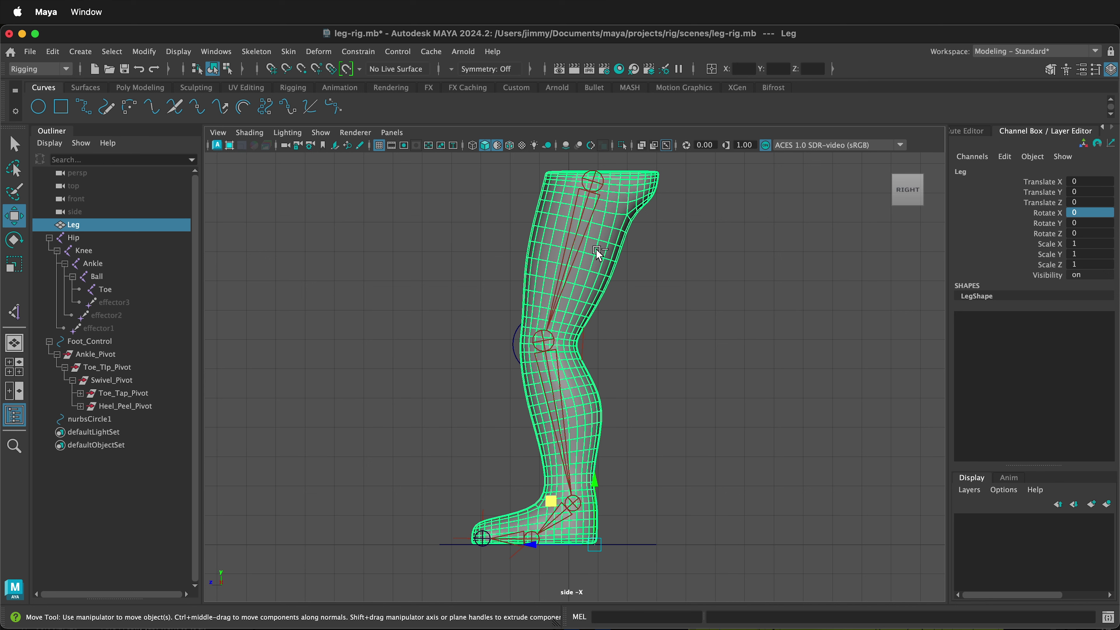
key("ctrl+h")
scroll(564, 340, "up", 2)
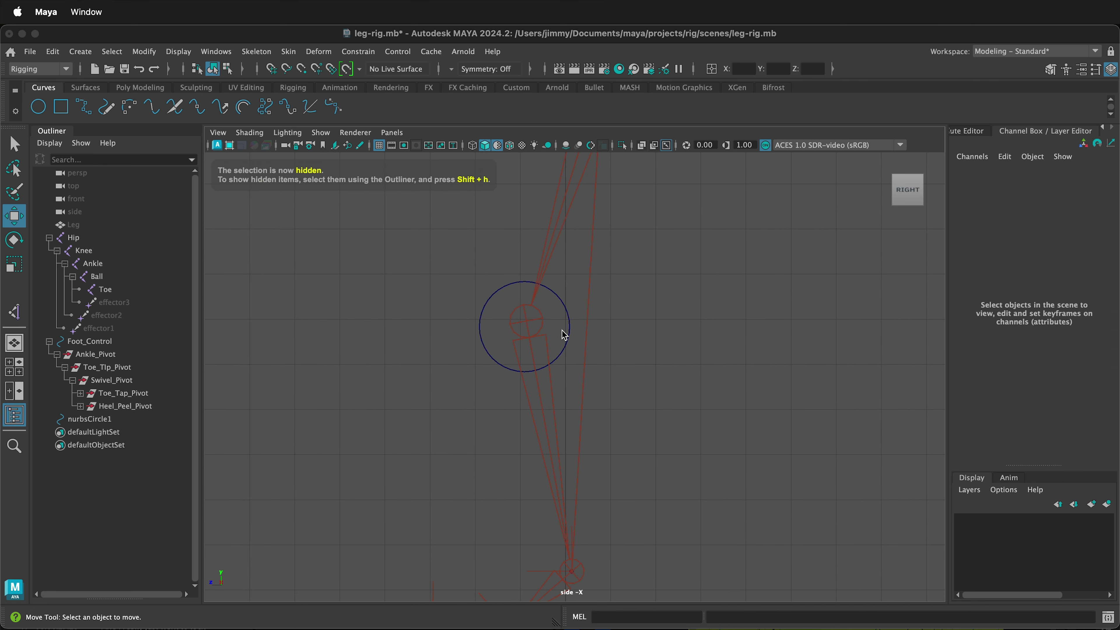
scroll(564, 335, "up", 1)
left_click(568, 317)
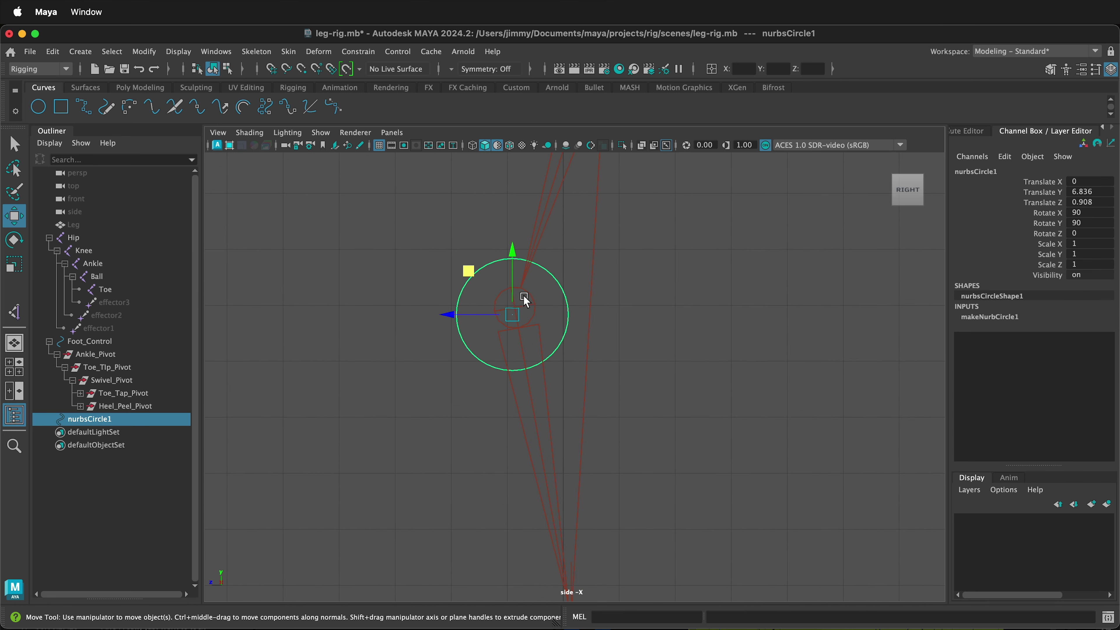
key("v")
left_click_drag(468, 272, 470, 266)
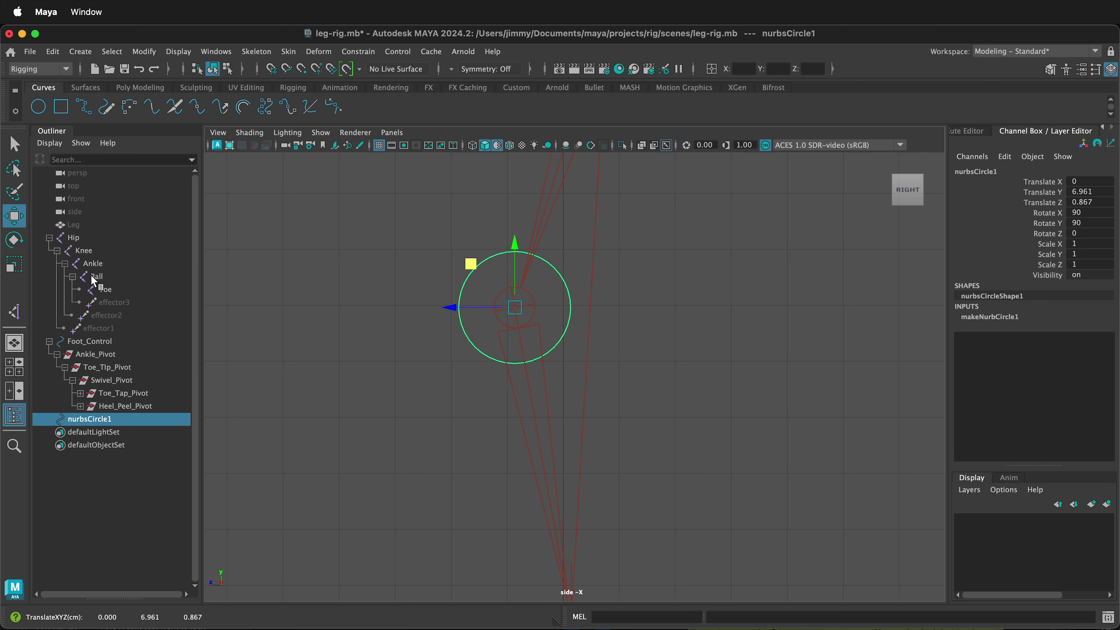
Unhide the Leg mesh and frame the whole leg in the side view
left_click(98, 224)
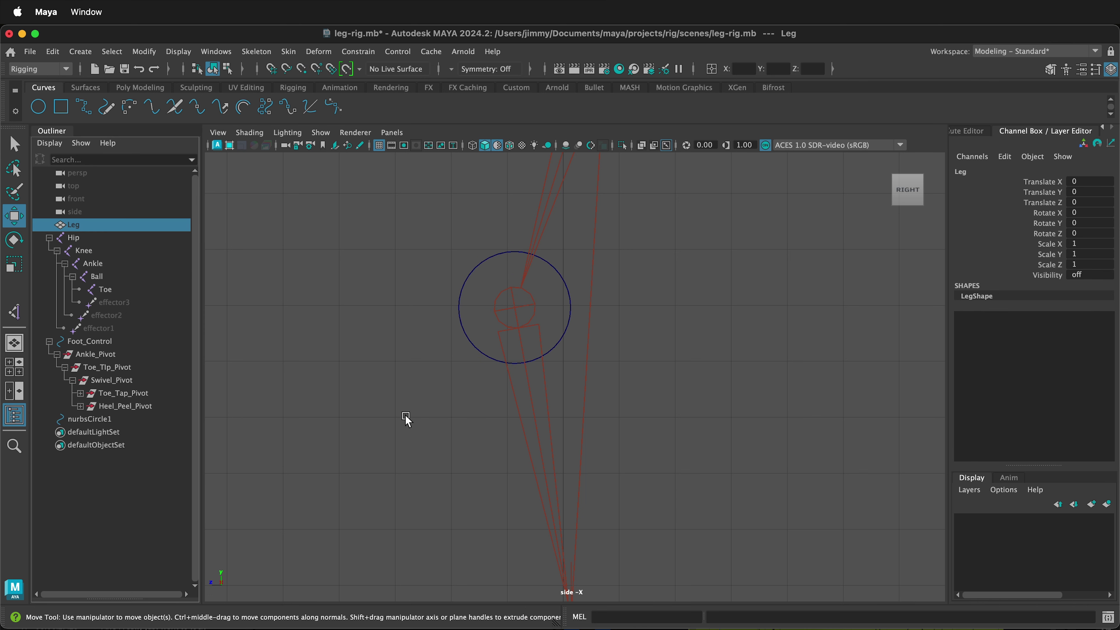
key("shift+h")
key("f")
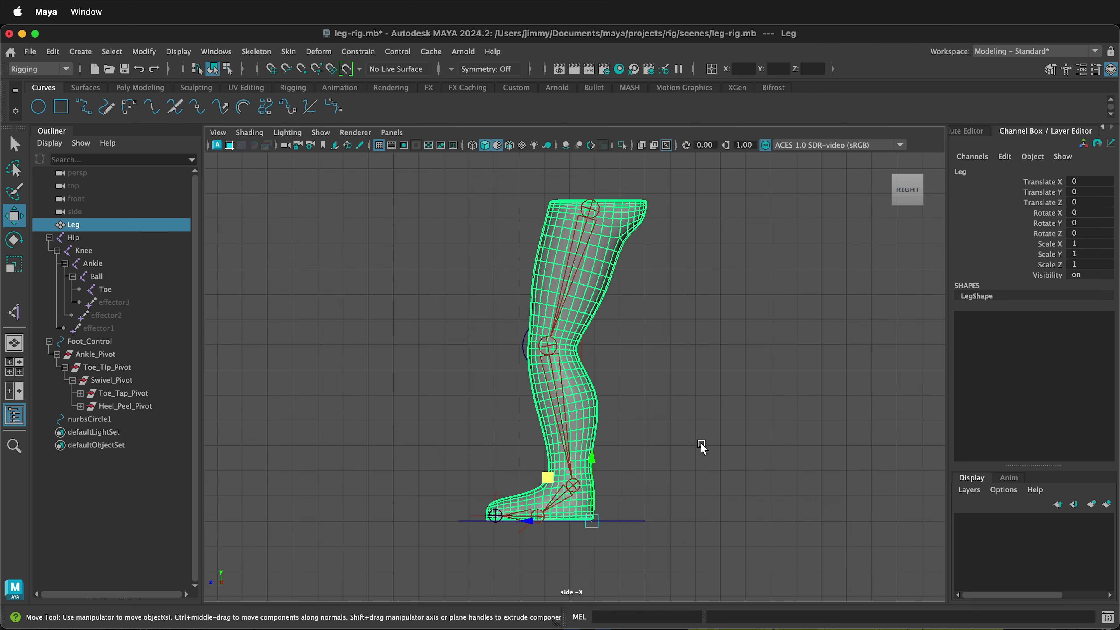
Move the NURBS circle forward along Z to about 6.1, in front of the knee, and rename it Knee_Control
left_click(98, 419)
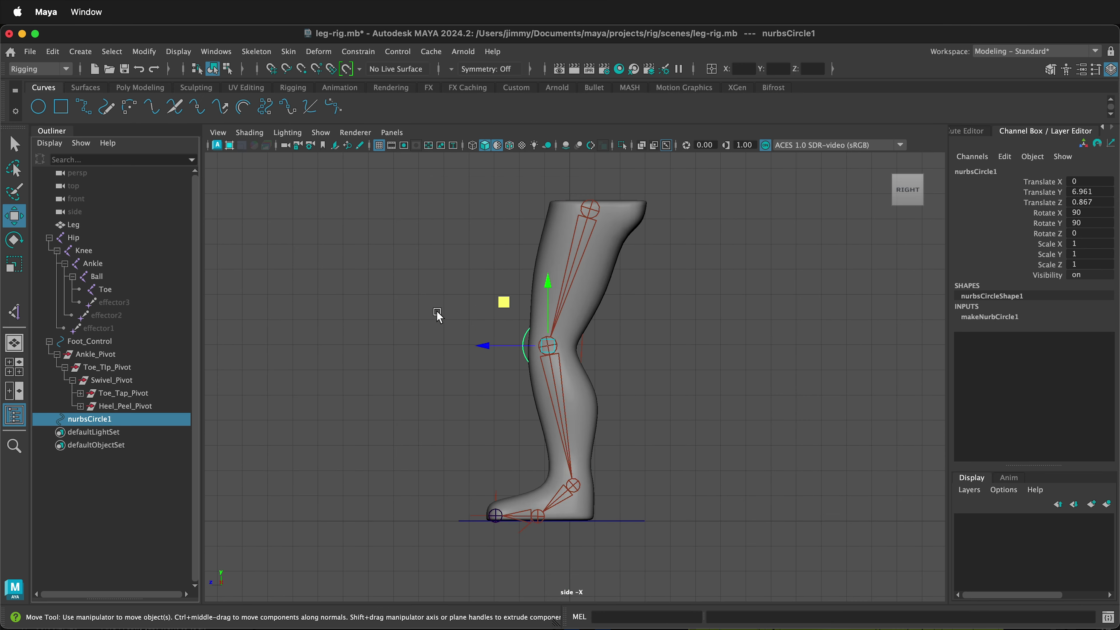
left_click_drag(490, 349, 349, 348)
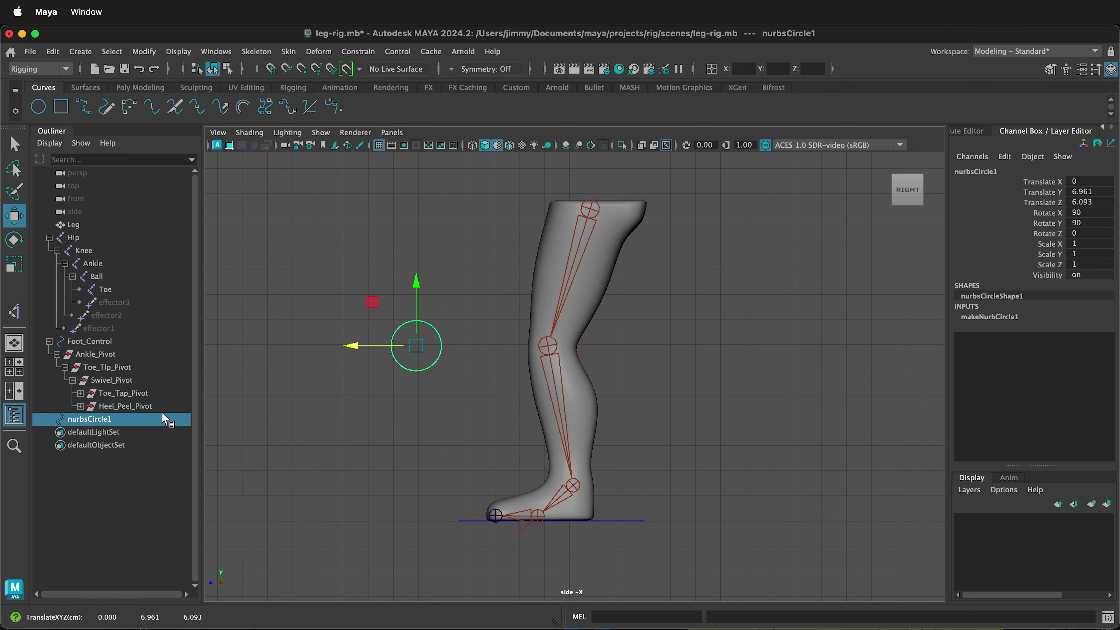
double_click(102, 421)
type("Knee Control")
key("Return")
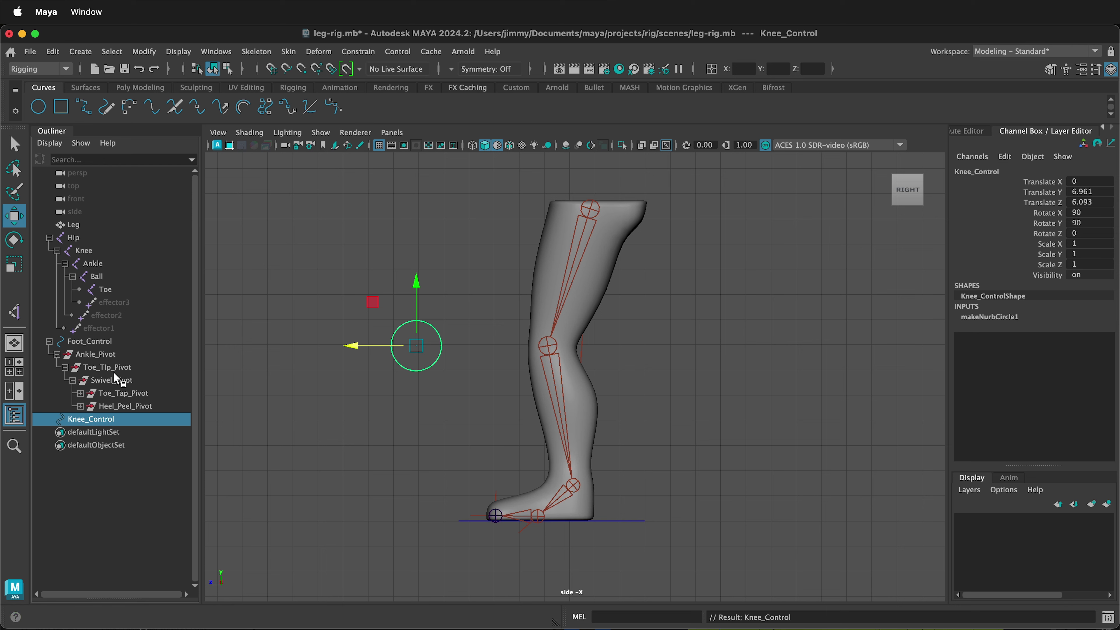
Parent Knee_Control under Foot_Control and create a Pole Vector constraint from Knee_Control to Ankle_Ik
left_click_drag(81, 419, 96, 341)
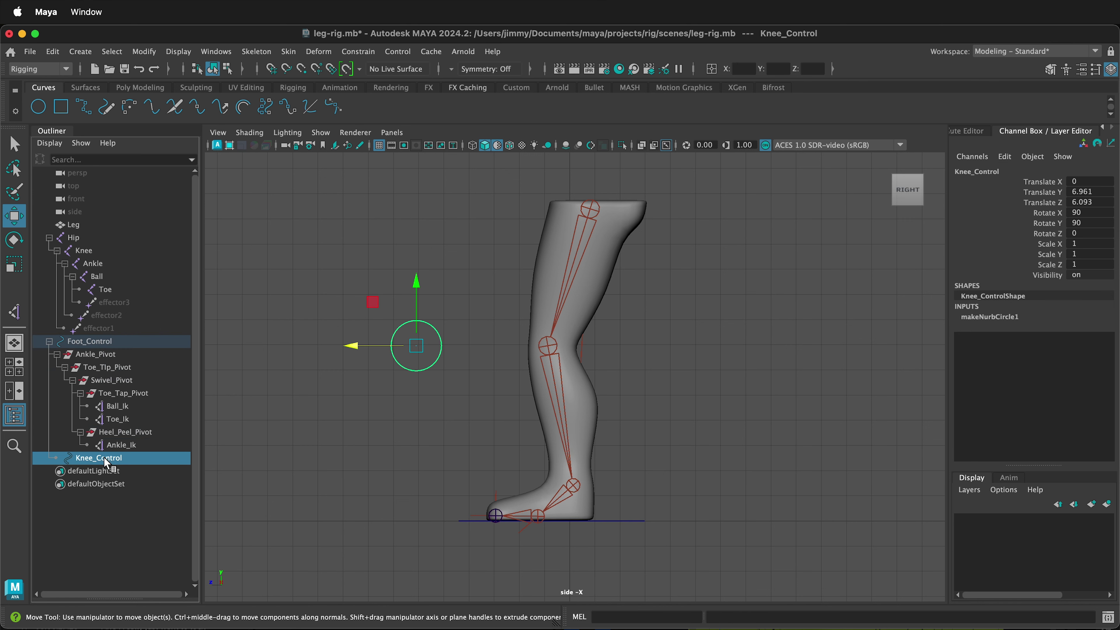
left_click(117, 445, "ctrl")
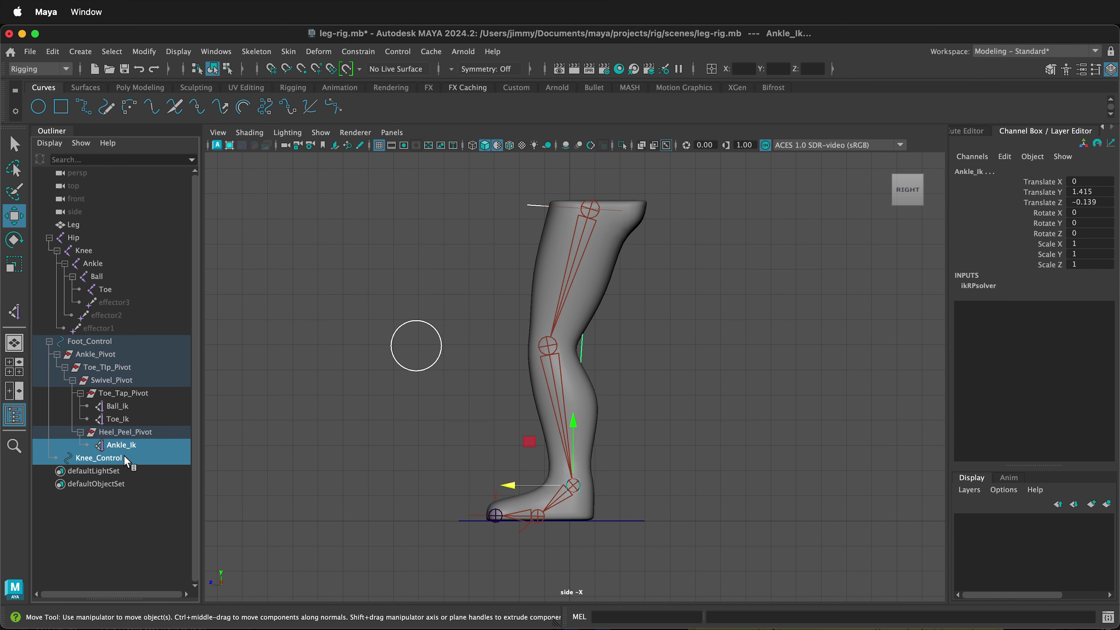
left_click(371, 51)
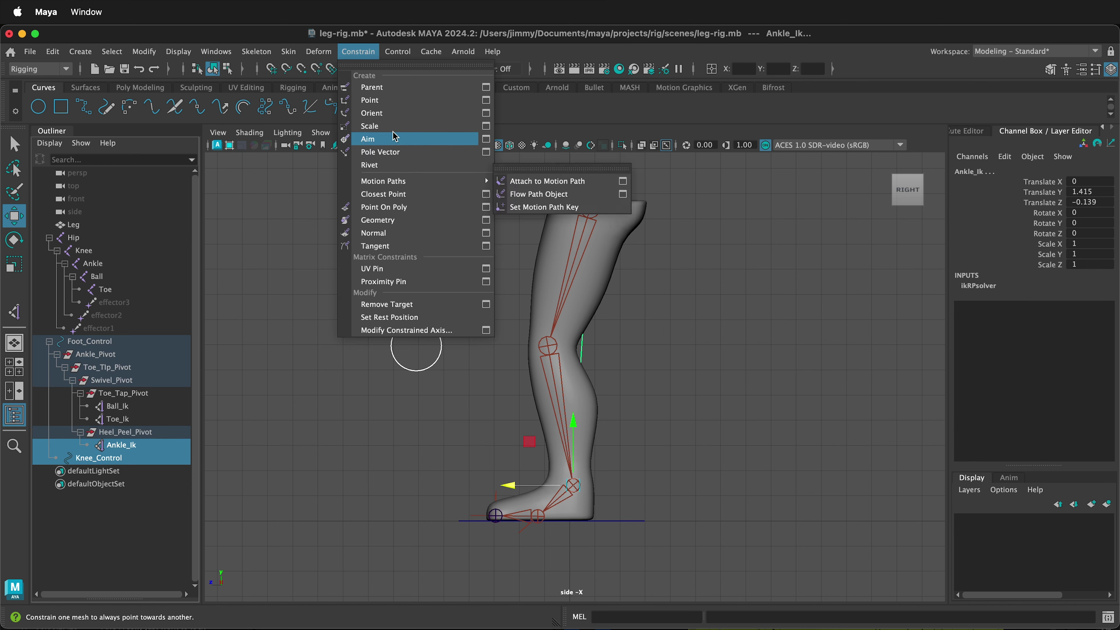
left_click(389, 158)
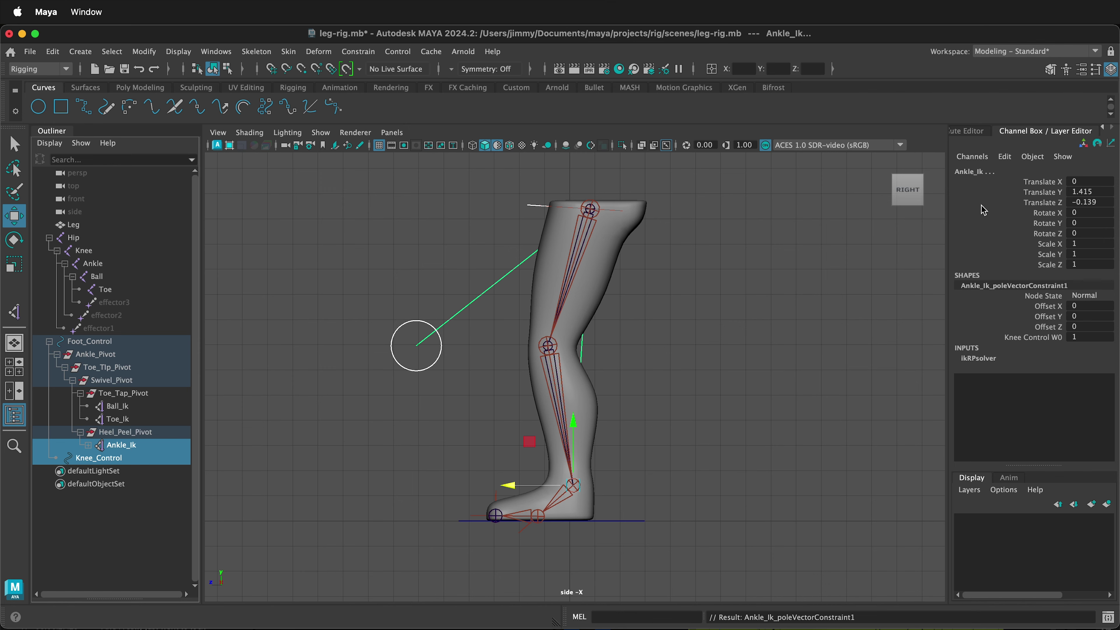
Test the pole vector in the perspective view by moving Knee_Control about 8.6 along X, and undo the move
key("space")
key("space")
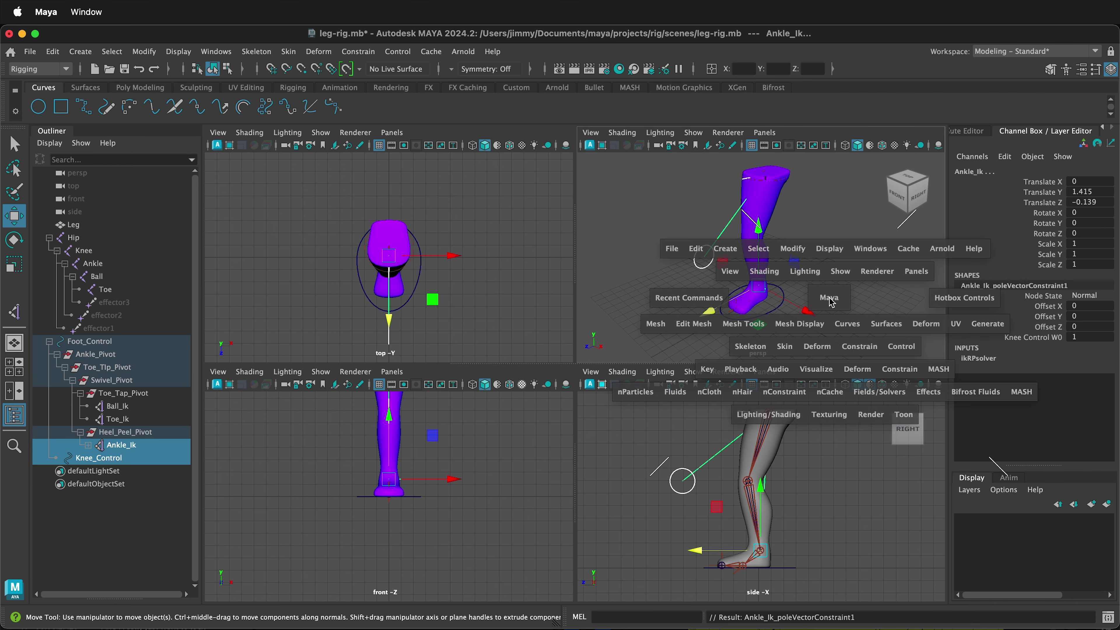
left_click(443, 365)
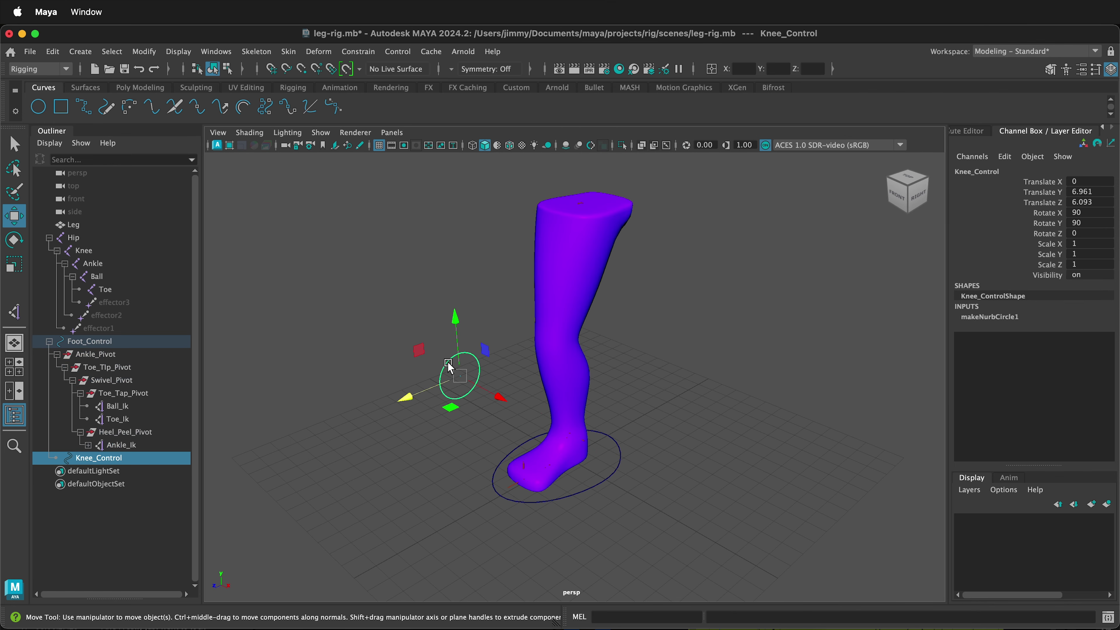
left_click_drag(495, 399, 710, 427)
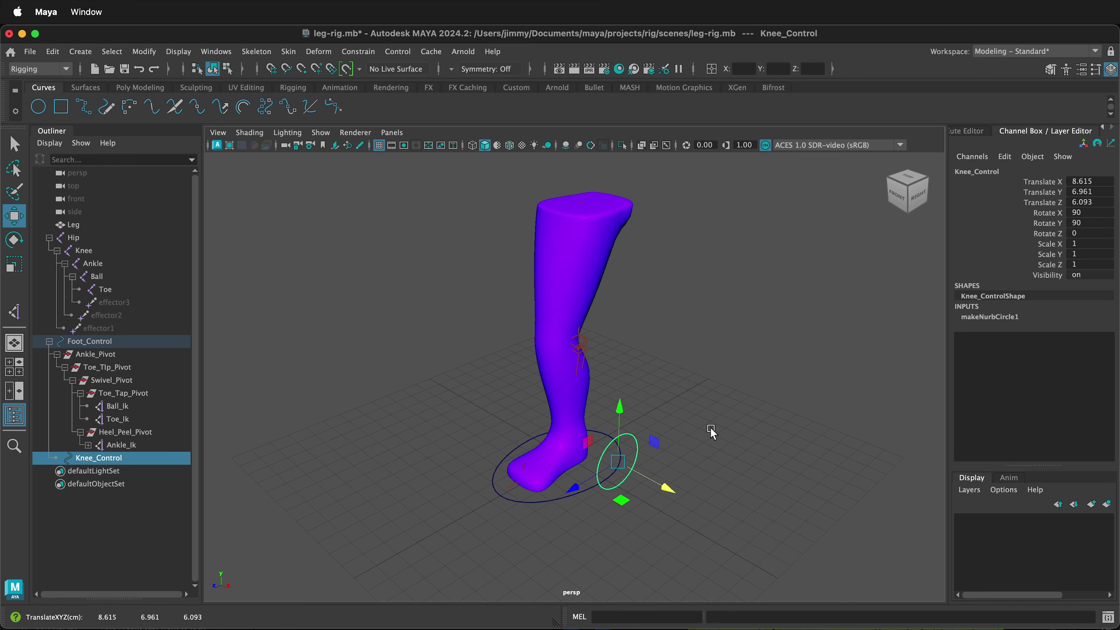
key("super+z")
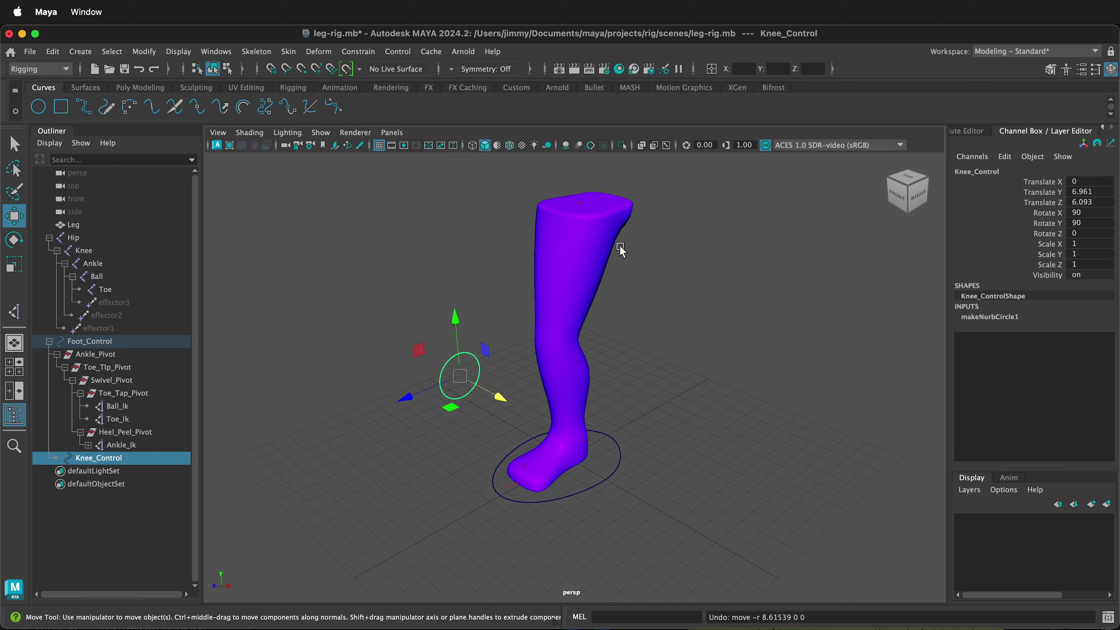
Add keyable float attributes named Toe Tap and Heel Peel to Foot_Control
left_click_drag(146, 455, 91, 348)
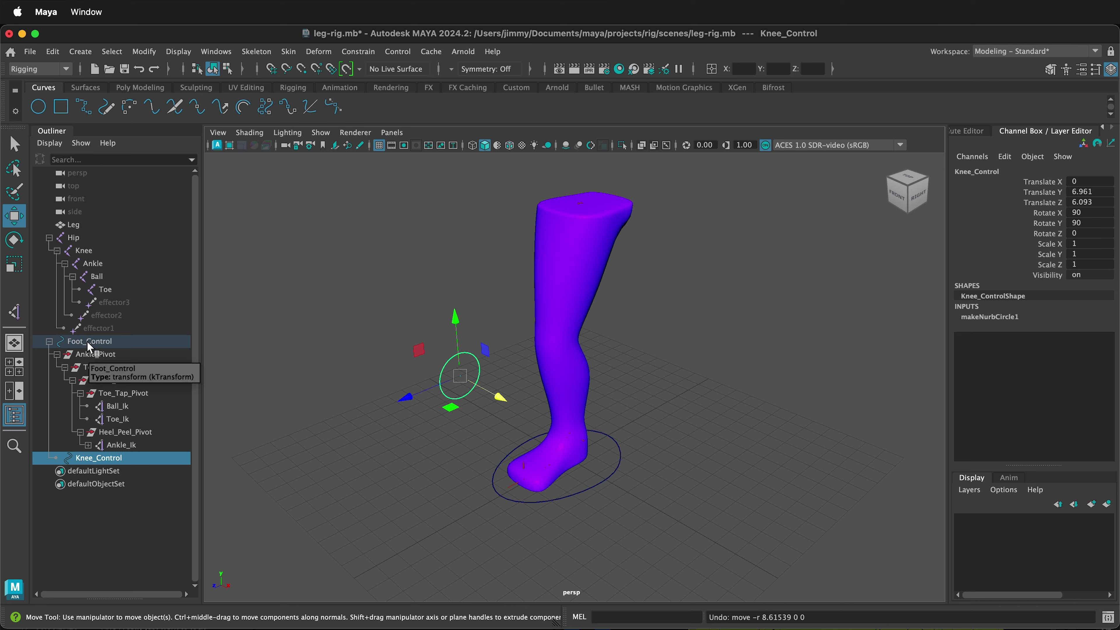
left_click(87, 343)
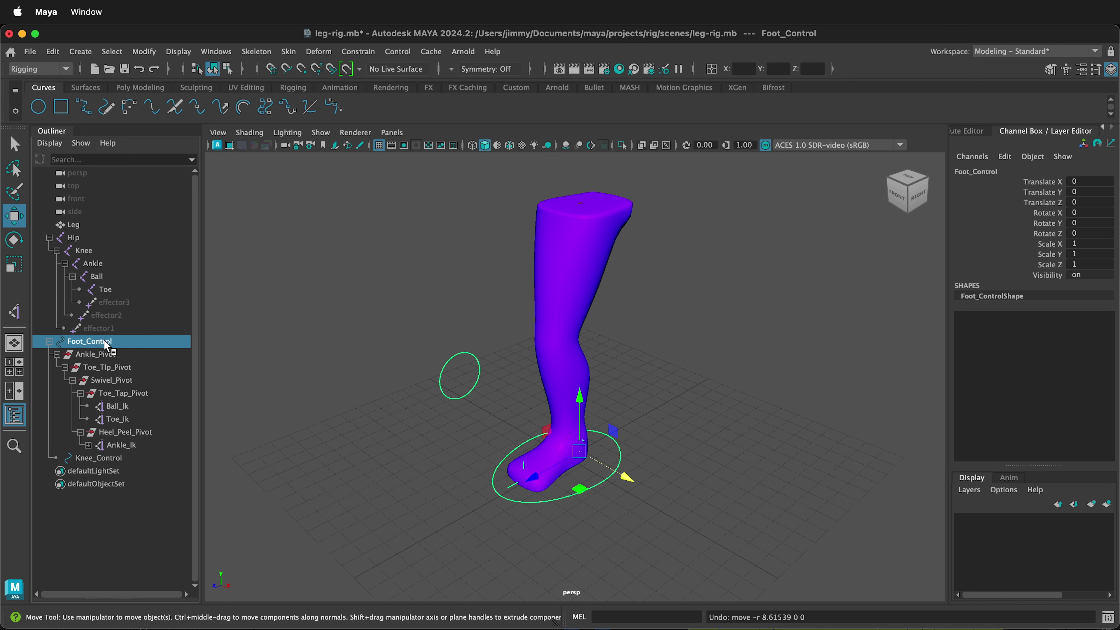
left_click(1005, 156)
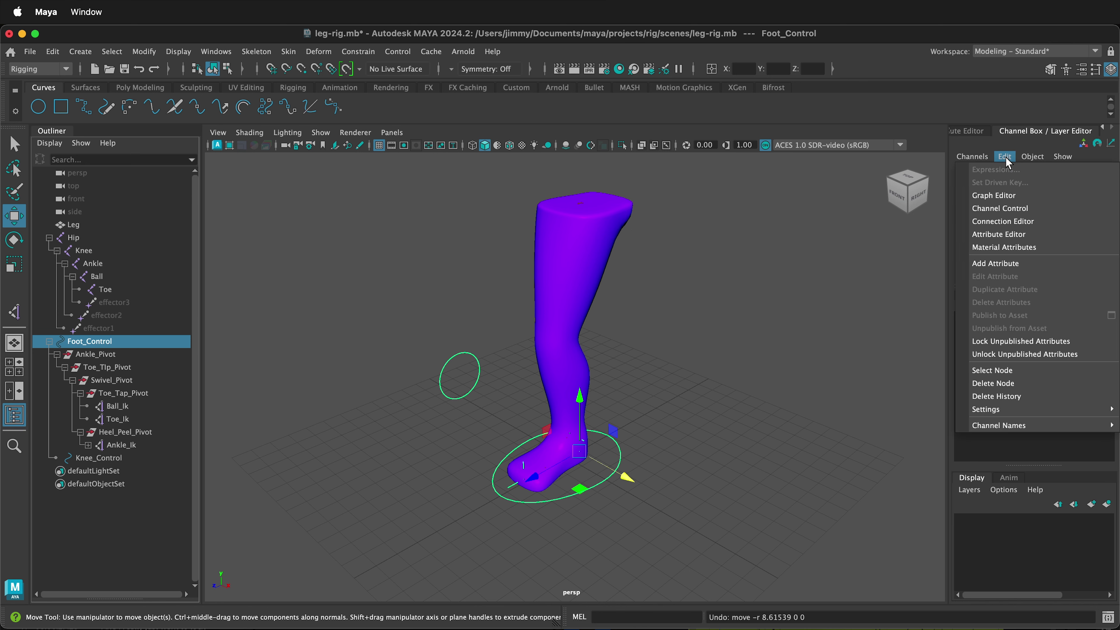
left_click(1002, 264)
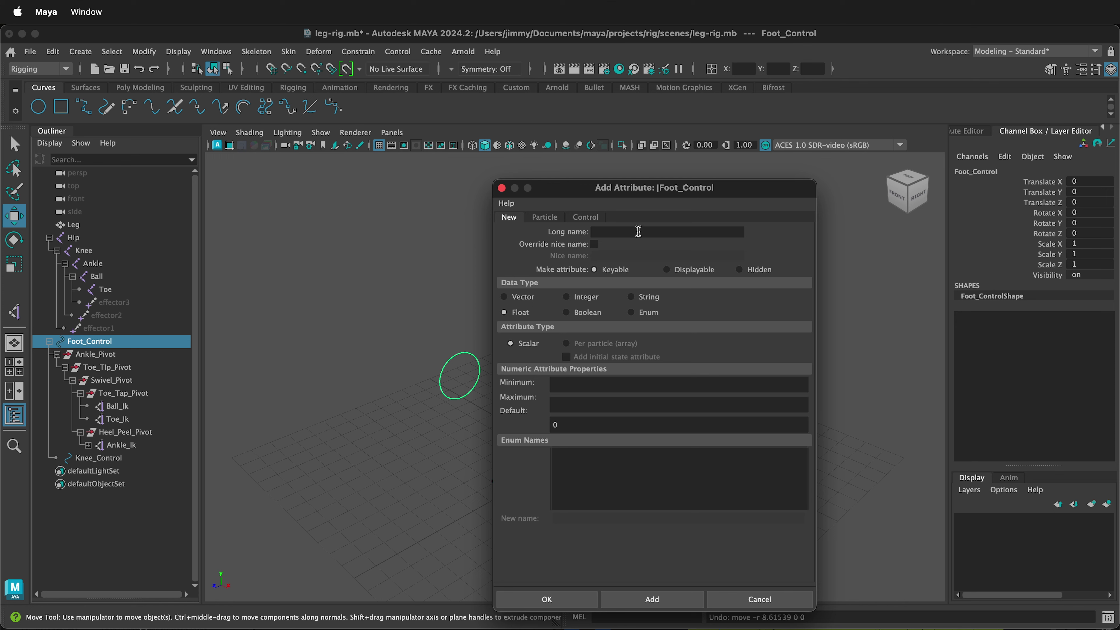
left_click(613, 238)
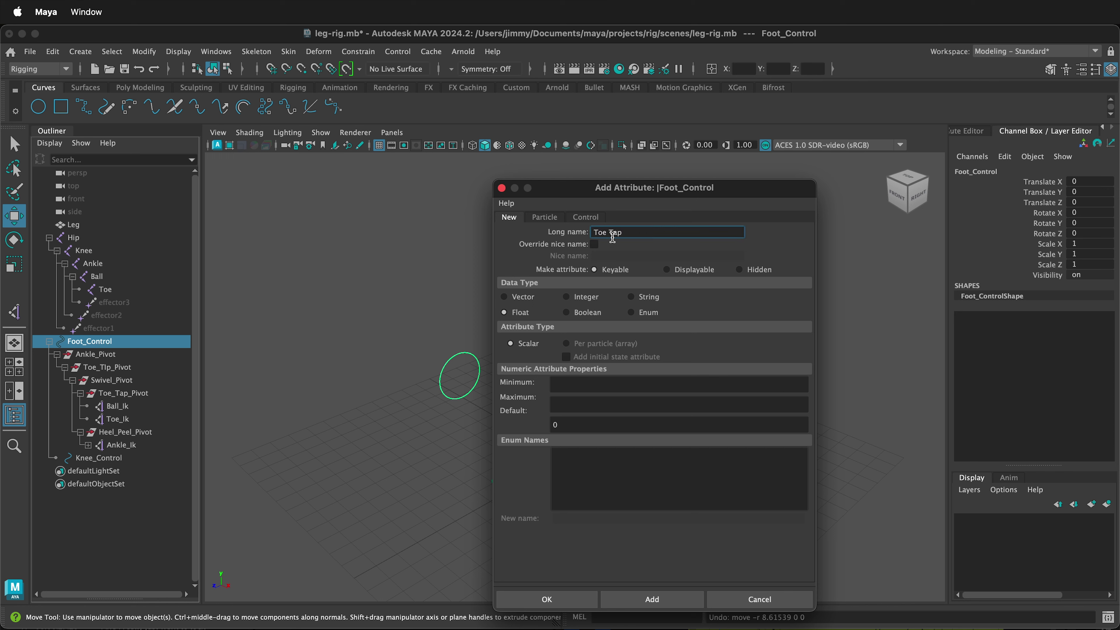
left_click(650, 599)
type("Heel")
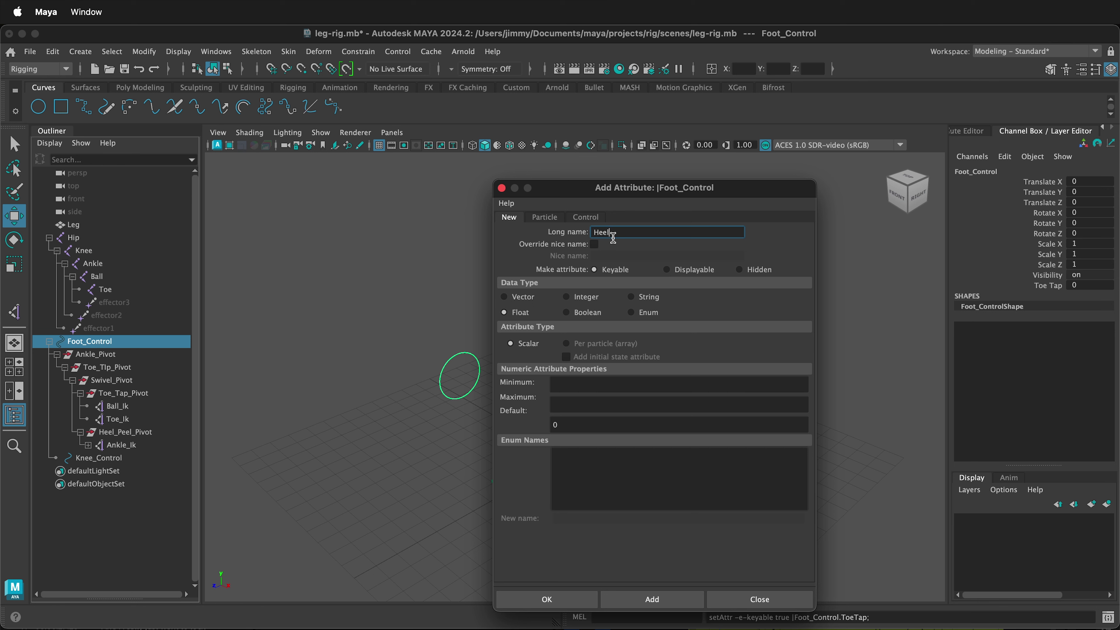
type("Peel")
key("Return")
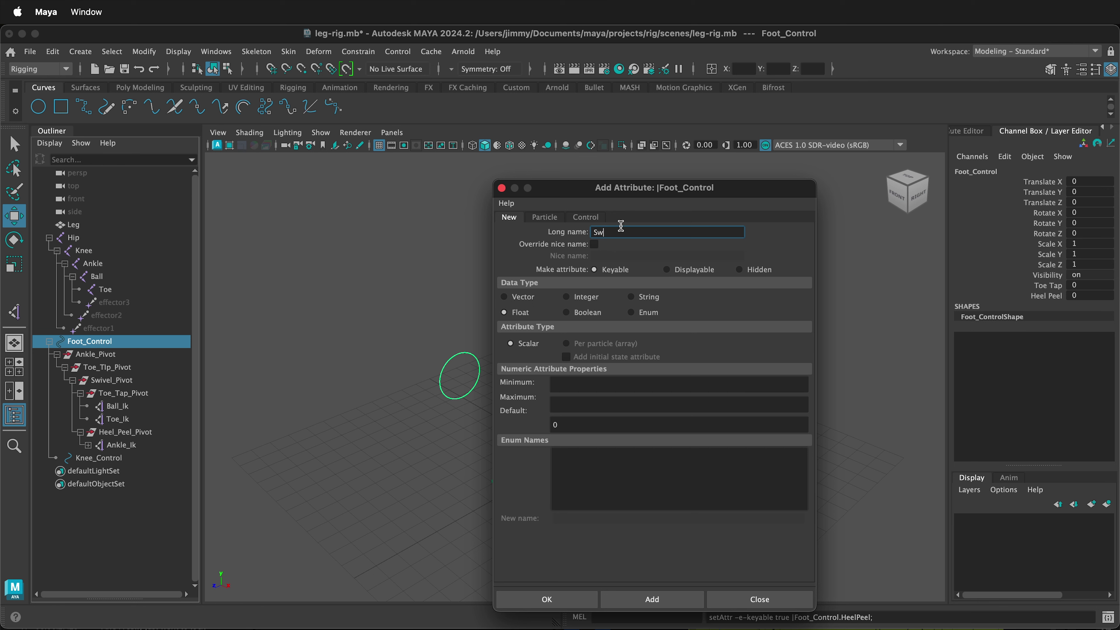
Add Swivel, Toe Tip and Ankle as further keyable float attributes on Foot_Control and close the attribute dialog
type("Swivel")
key("Return")
type("ToeTip")
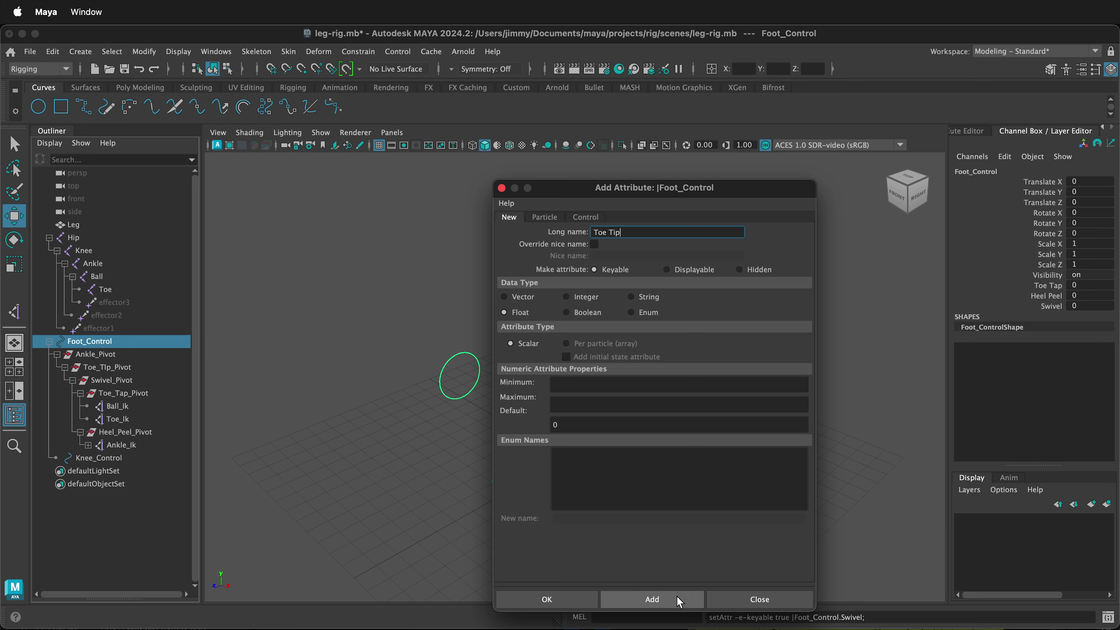
left_click(677, 596)
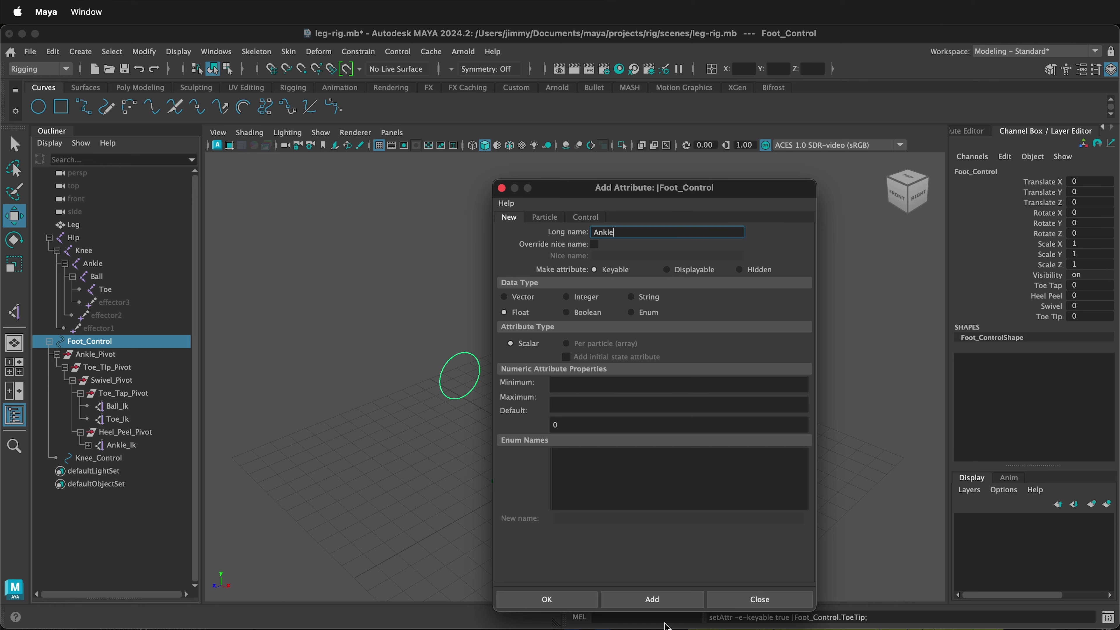
type("Ankle")
left_click(652, 599)
left_click(759, 599)
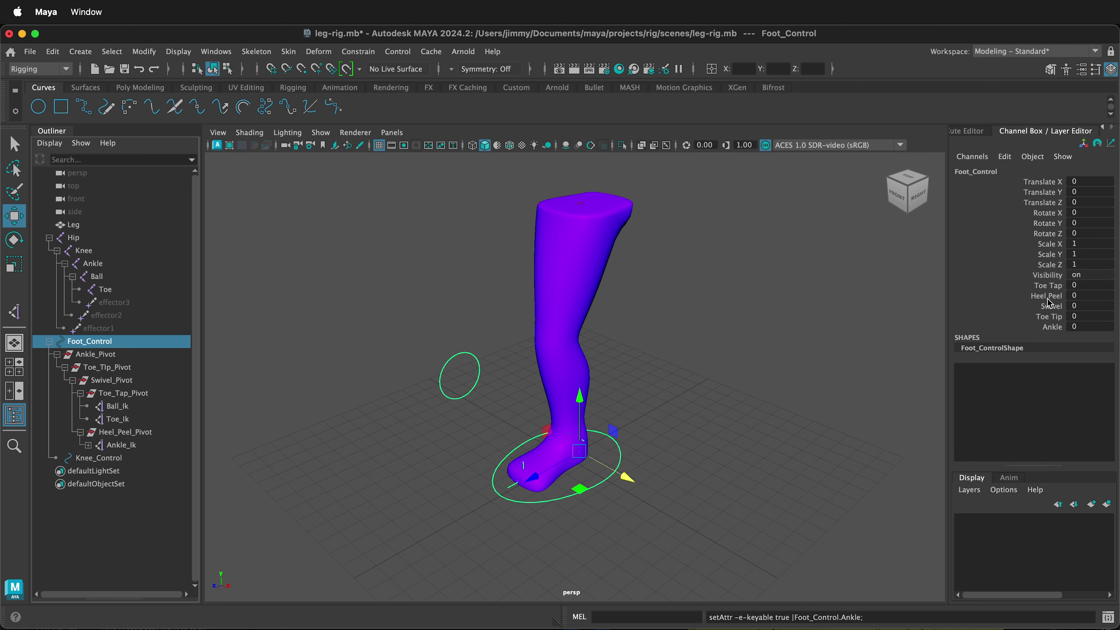
Try out the Toe Tip attribute by sliding its value to about 12 and undo the change
left_click(1044, 317)
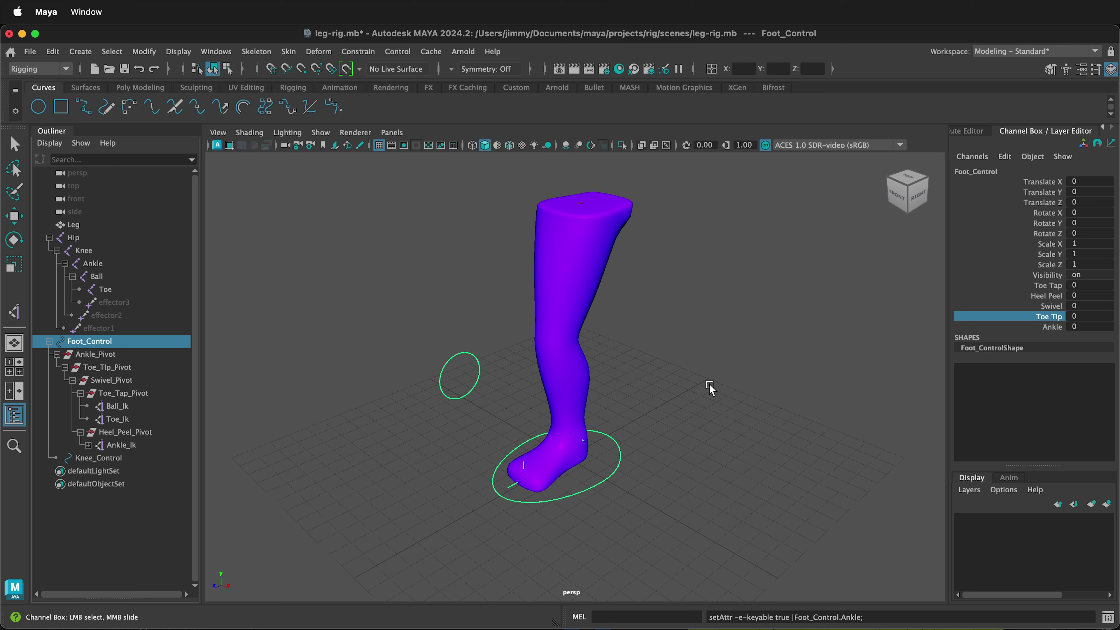
middle_click_drag(710, 388, 750, 370)
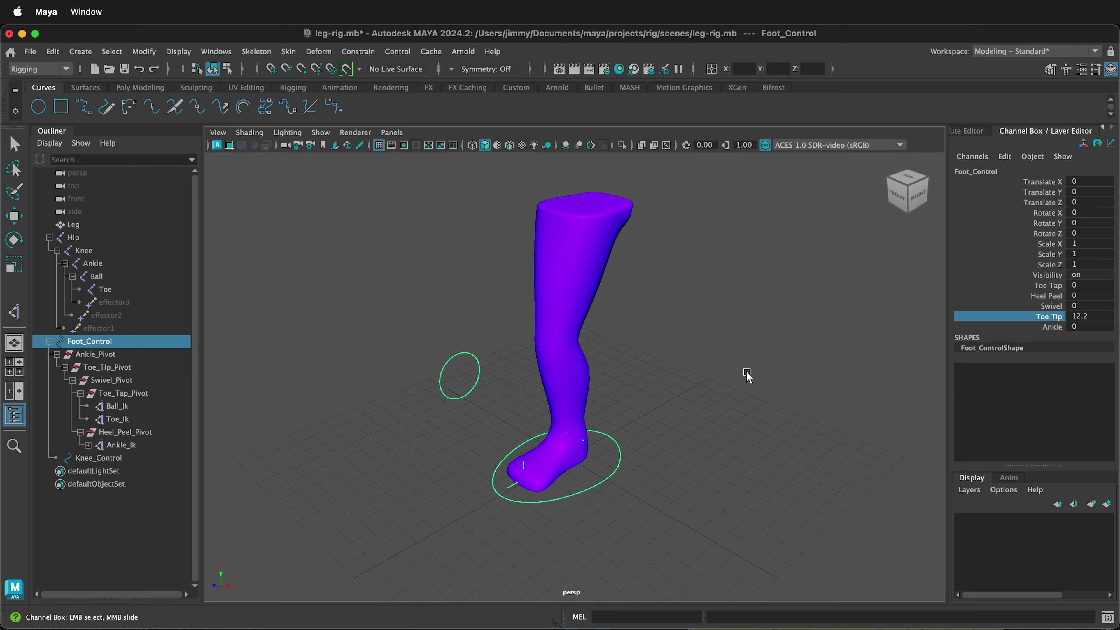
key("z")
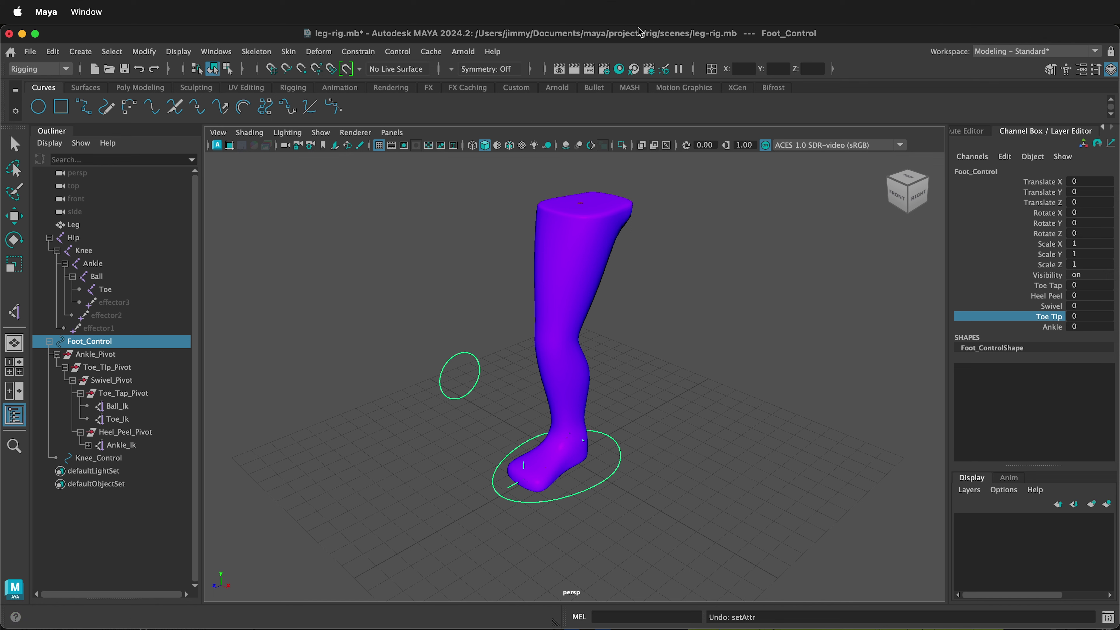
Open the Connection Editor with Foot_Control as the output node and hide its non-keyable attributes
left_click(217, 54)
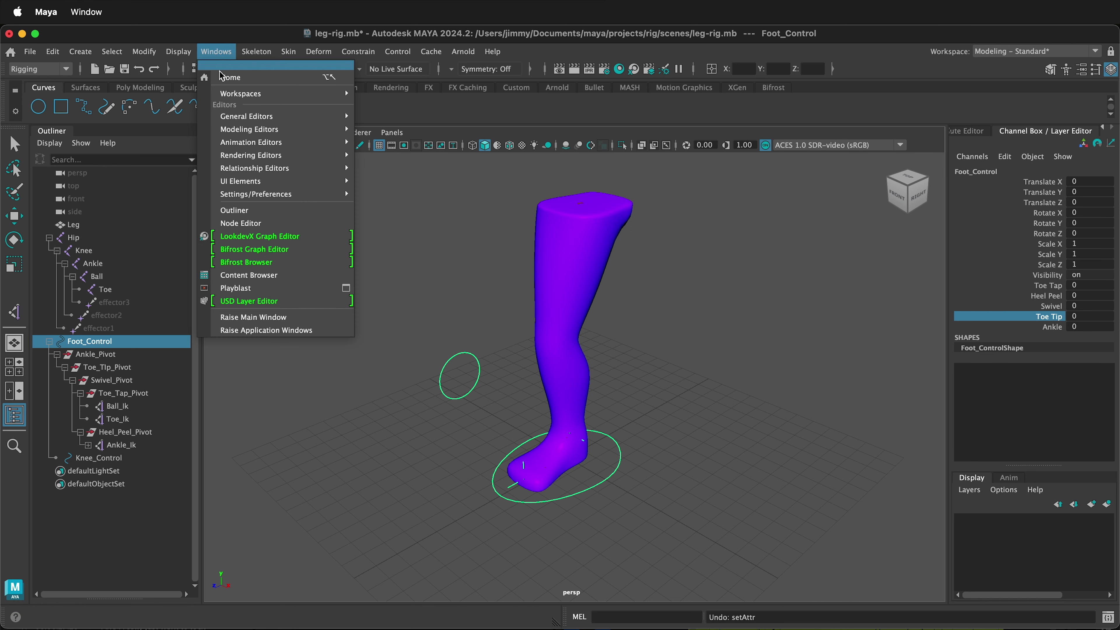
mouse_move(239, 118)
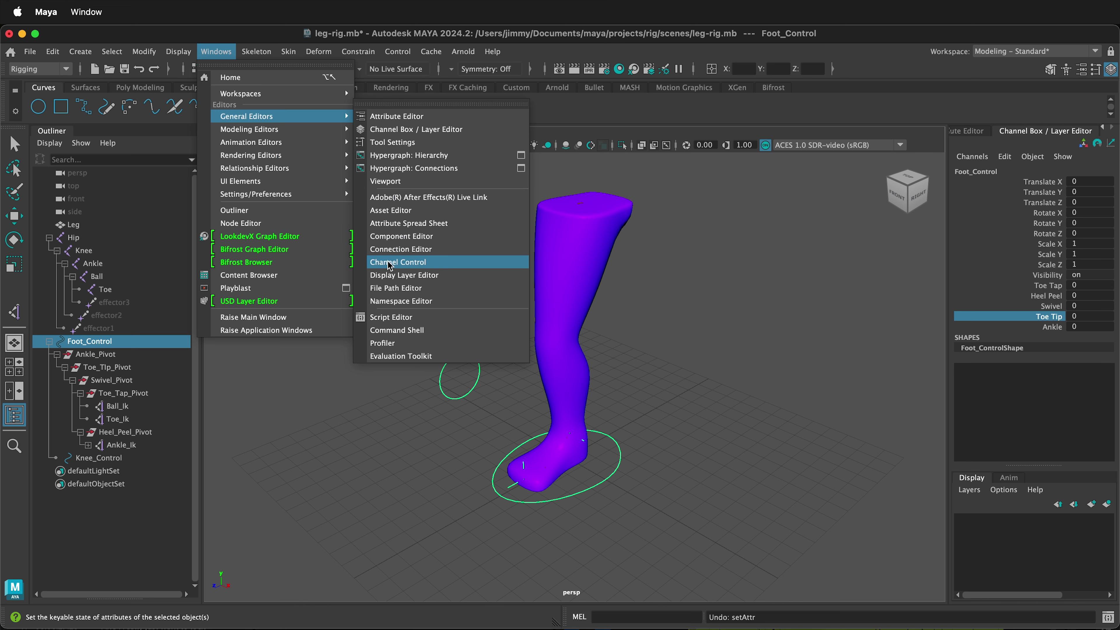
left_click(391, 249)
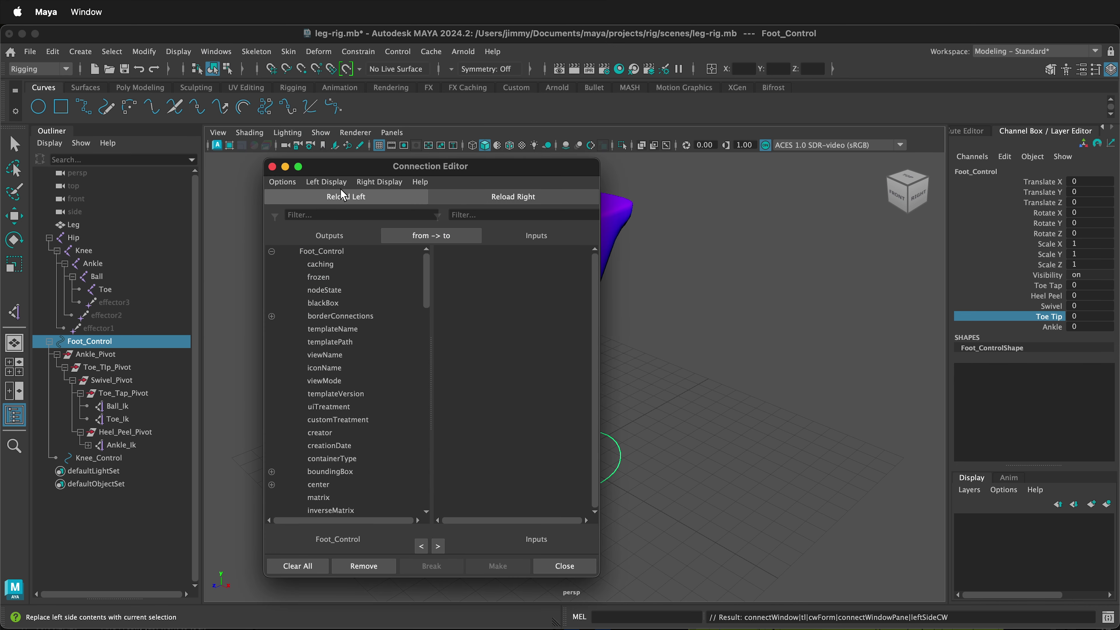
left_click(327, 181)
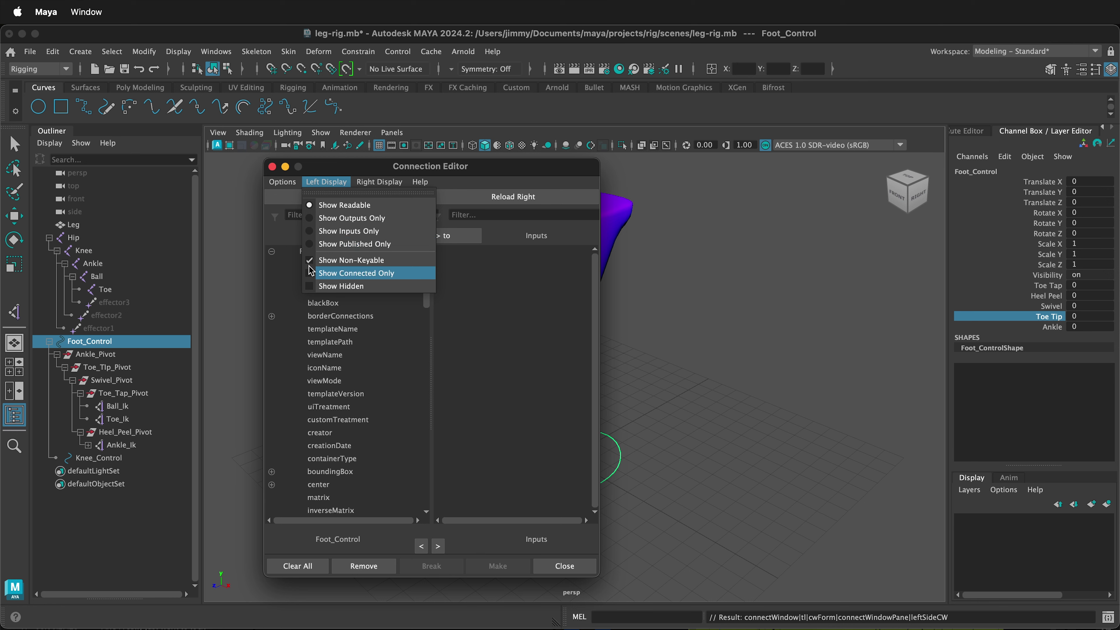
left_click(332, 261)
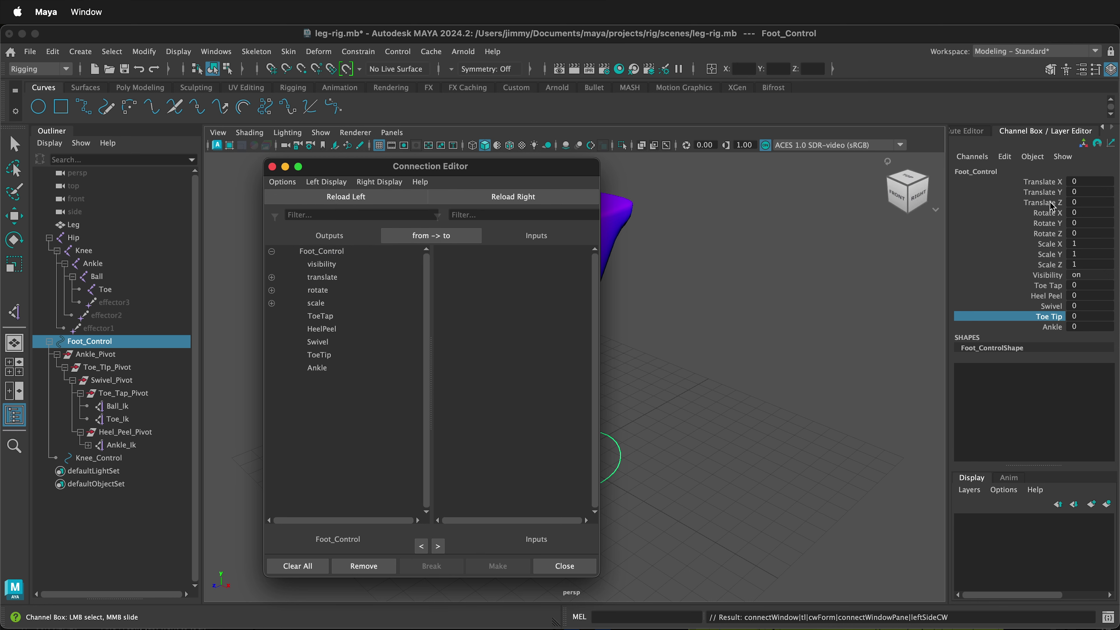
Load Ankle_Pivot as the input node with only keyable attributes shown, and connect Foot_Control's Ankle attribute to its rotateX
left_click(326, 366)
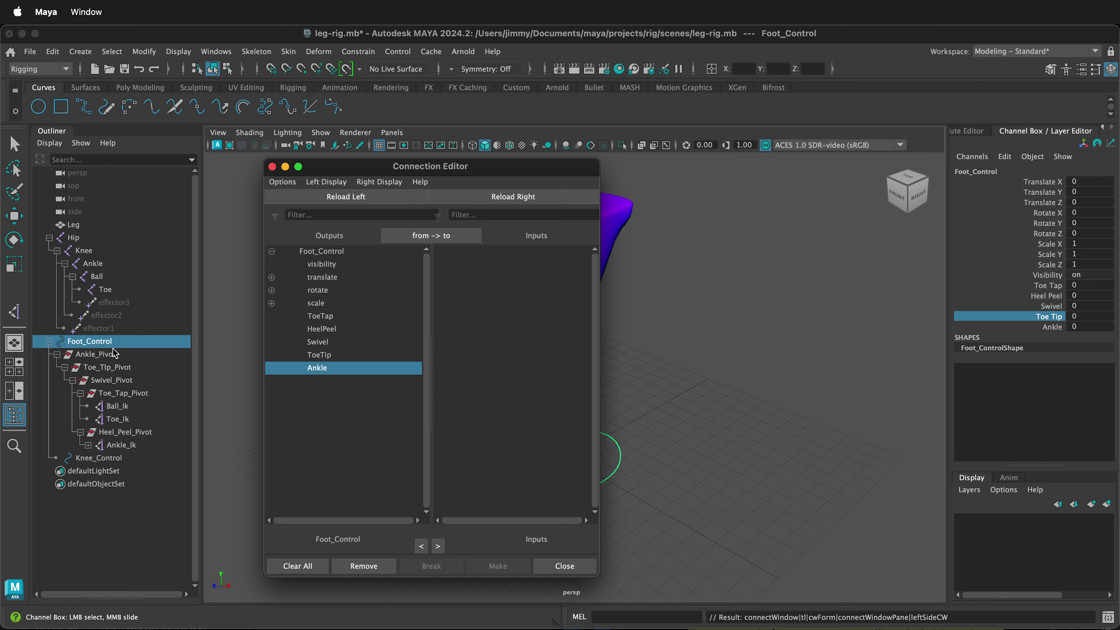
left_click(107, 355)
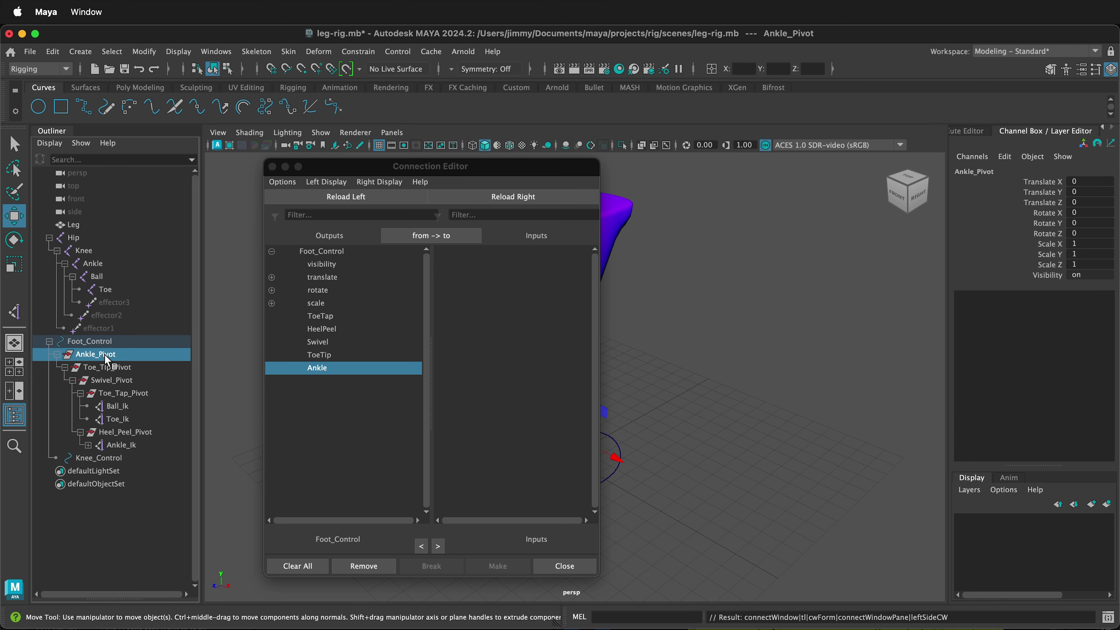
left_click(513, 201)
left_click(379, 182)
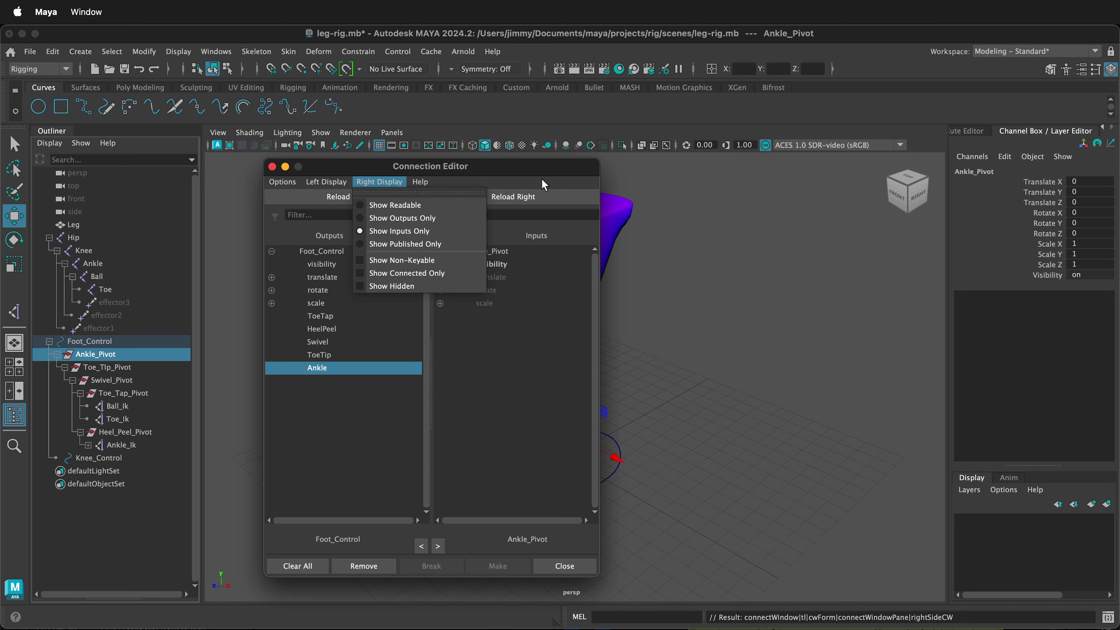
left_click(392, 264)
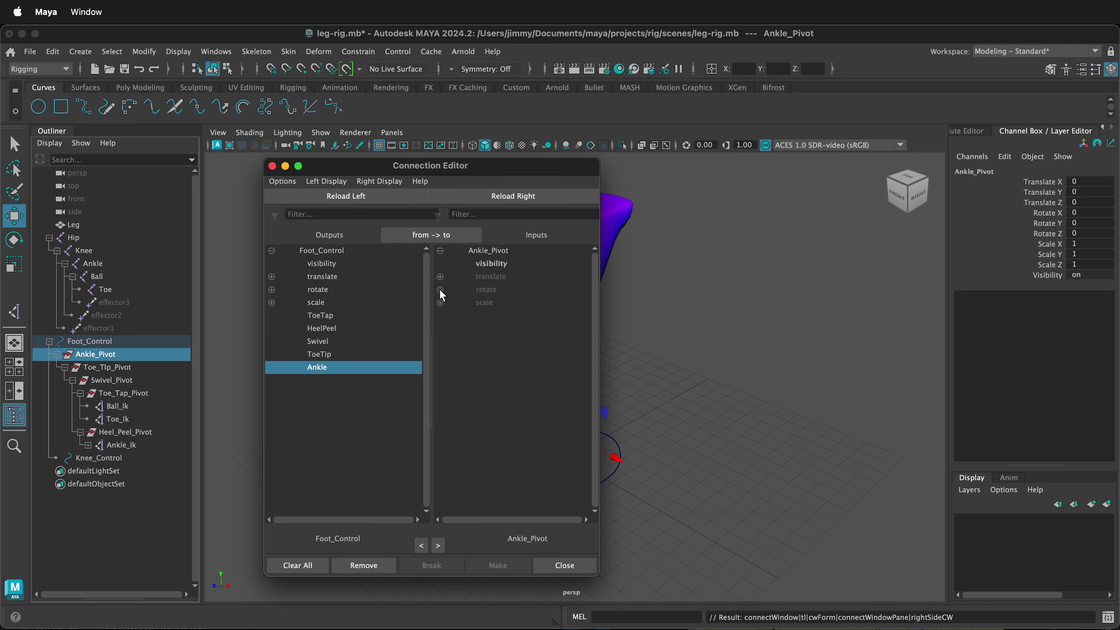
left_click(440, 290)
left_click(514, 302)
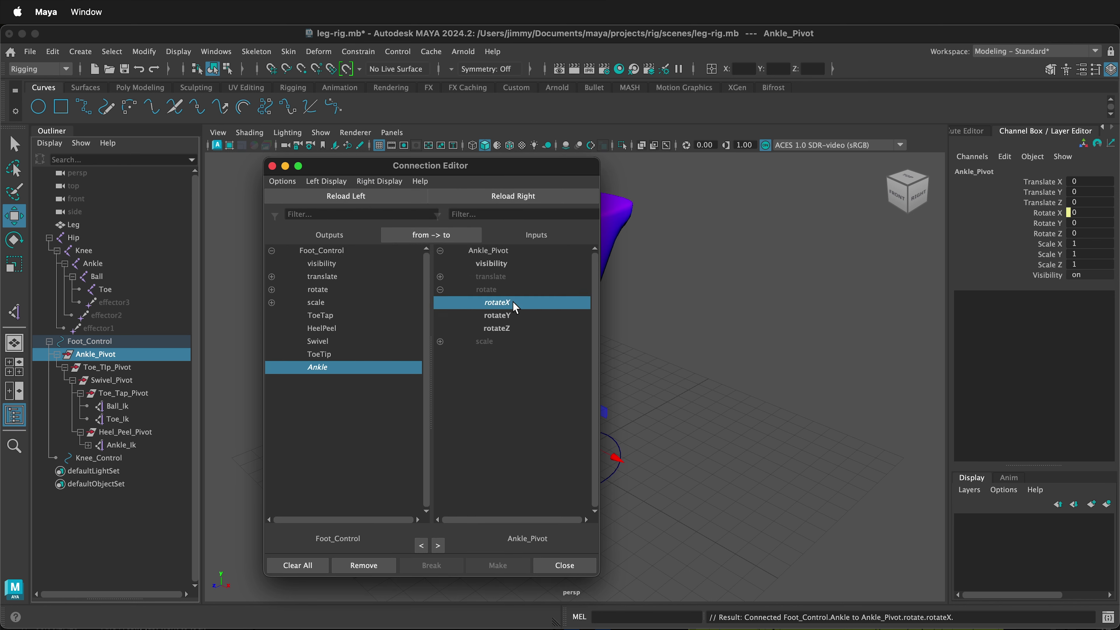
Move the Connection Editor off the leg and try out Foot_Control's Ankle attribute by sliding its value
left_click(124, 342)
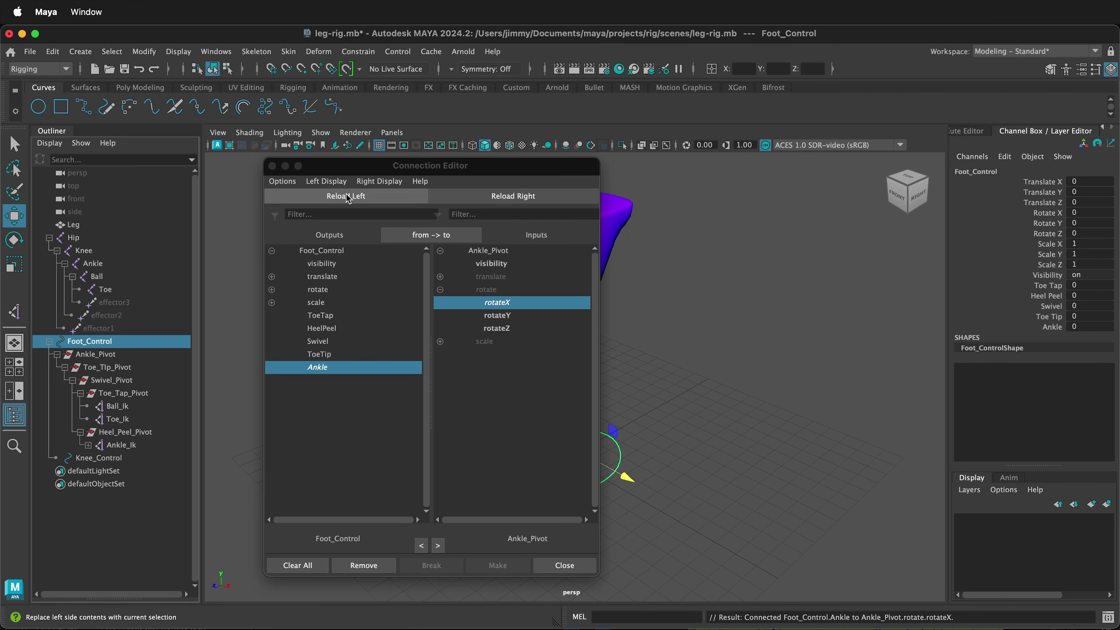
left_click_drag(353, 169, 196, 157)
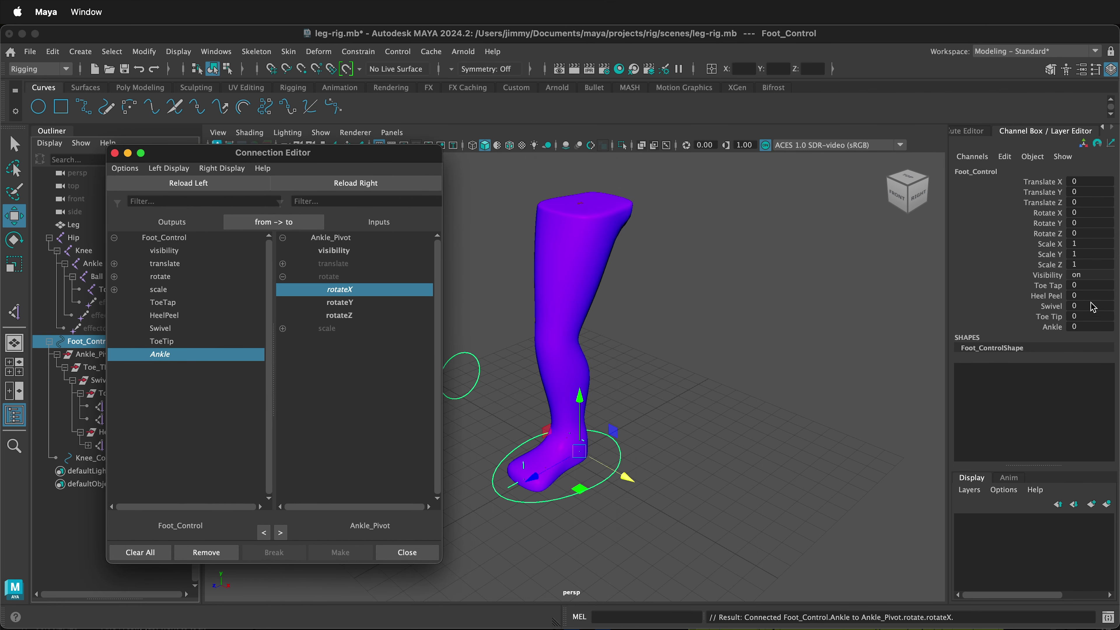
left_click(1062, 327)
middle_click_drag(730, 403, 705, 427)
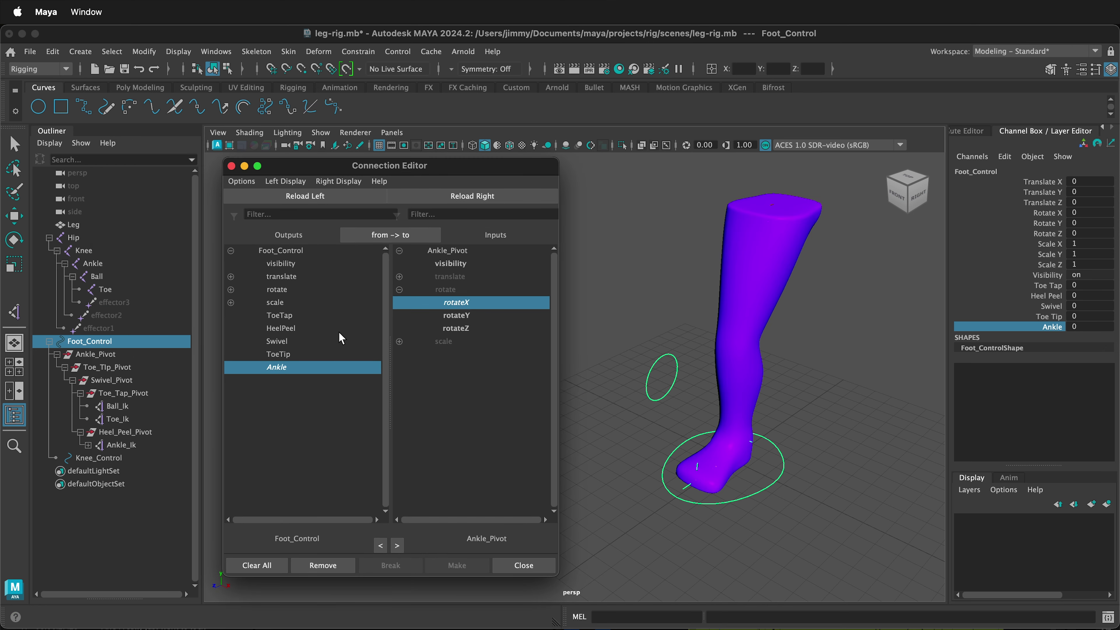
Load Toe_TIp_Pivot as the input node and connect Foot_Control's ToeTip attribute to its rotateX
left_click(286, 354)
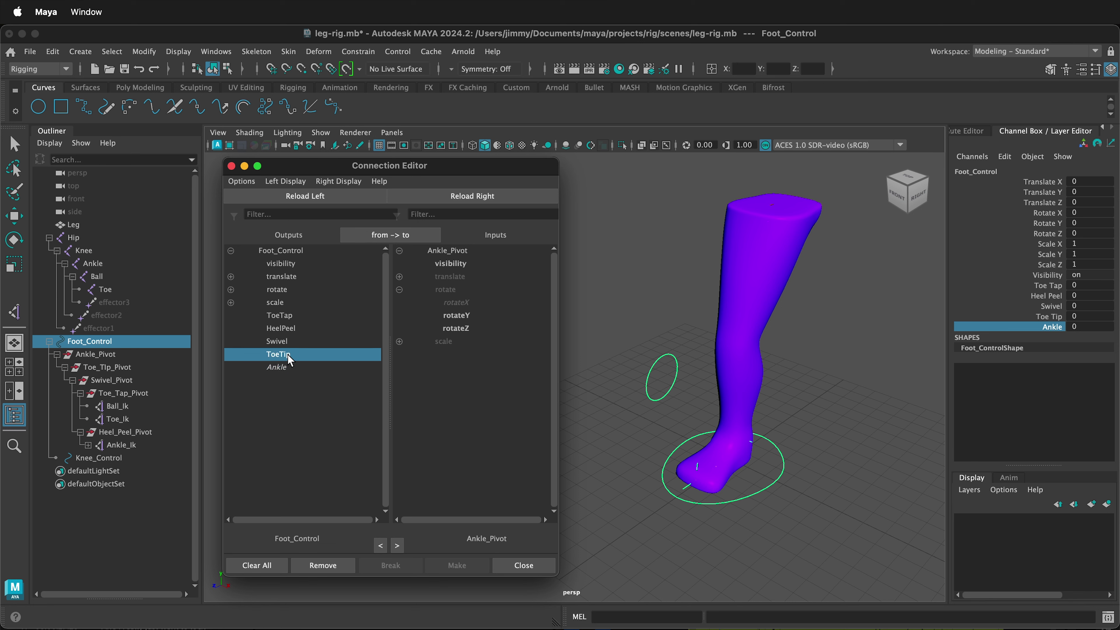
left_click(107, 367)
key("w")
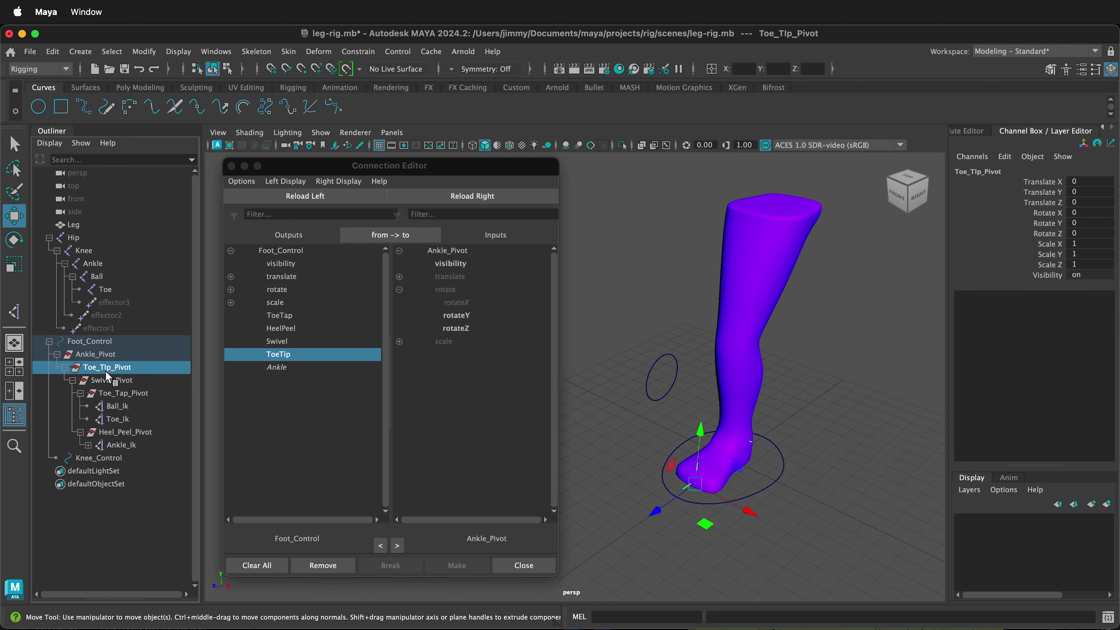
left_click(481, 197)
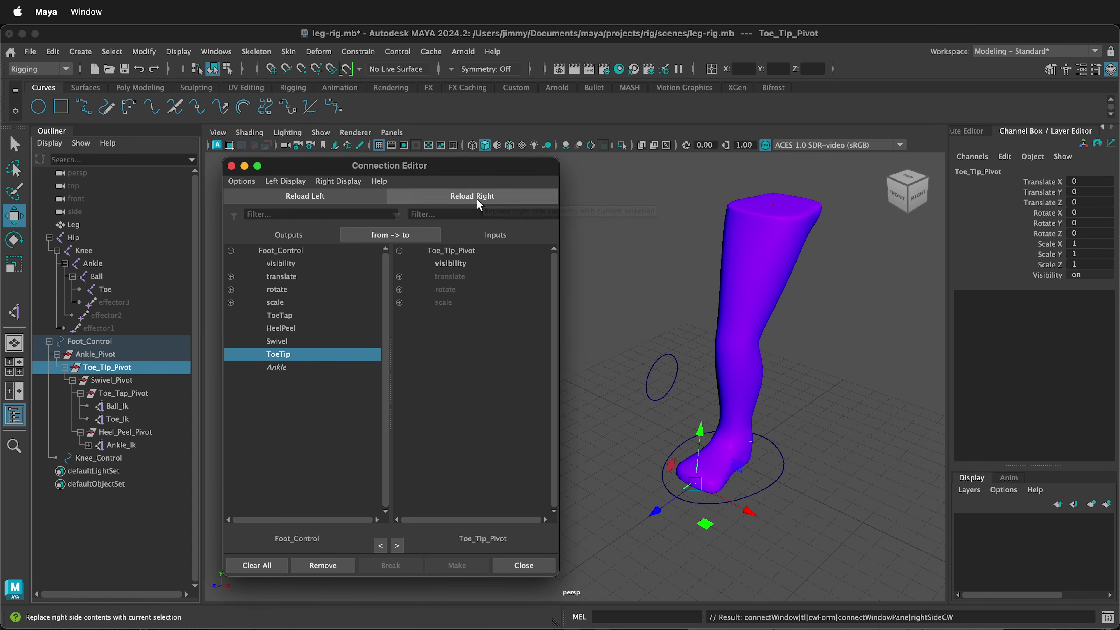
left_click(400, 289)
left_click(458, 302)
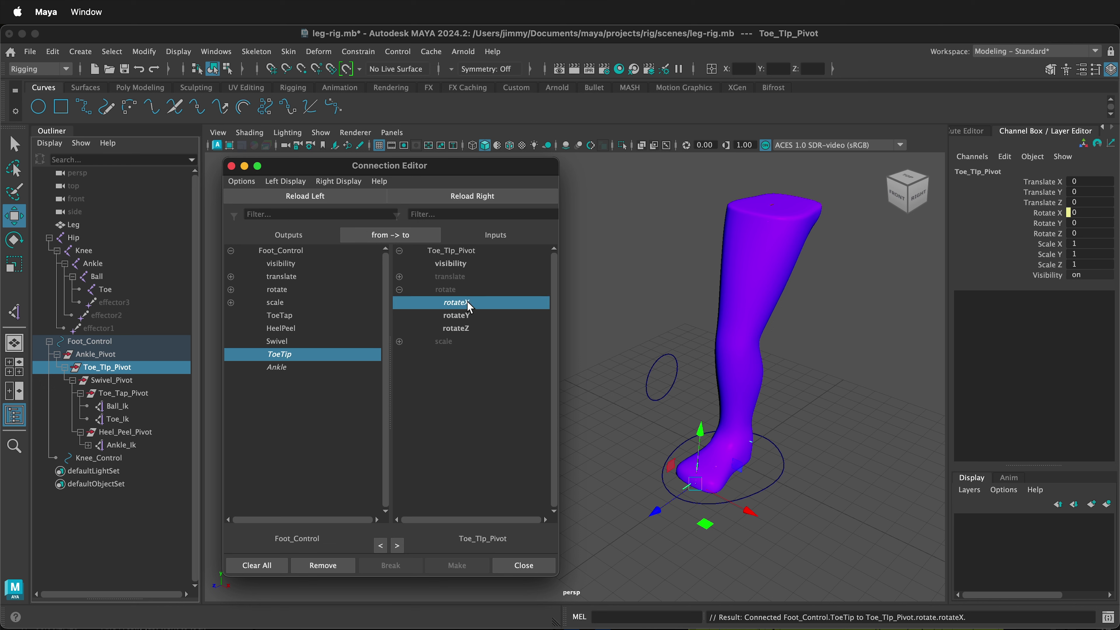
Try out Foot_Control's Toe Tip attribute by sliding its value and undo the change
left_click(111, 344)
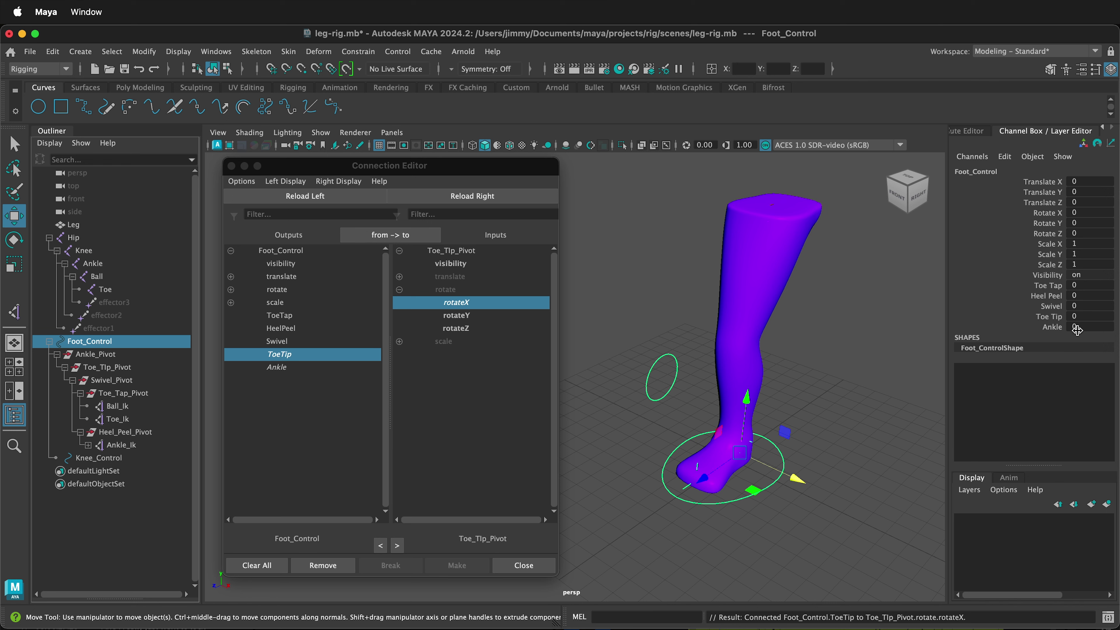
left_click(1057, 316)
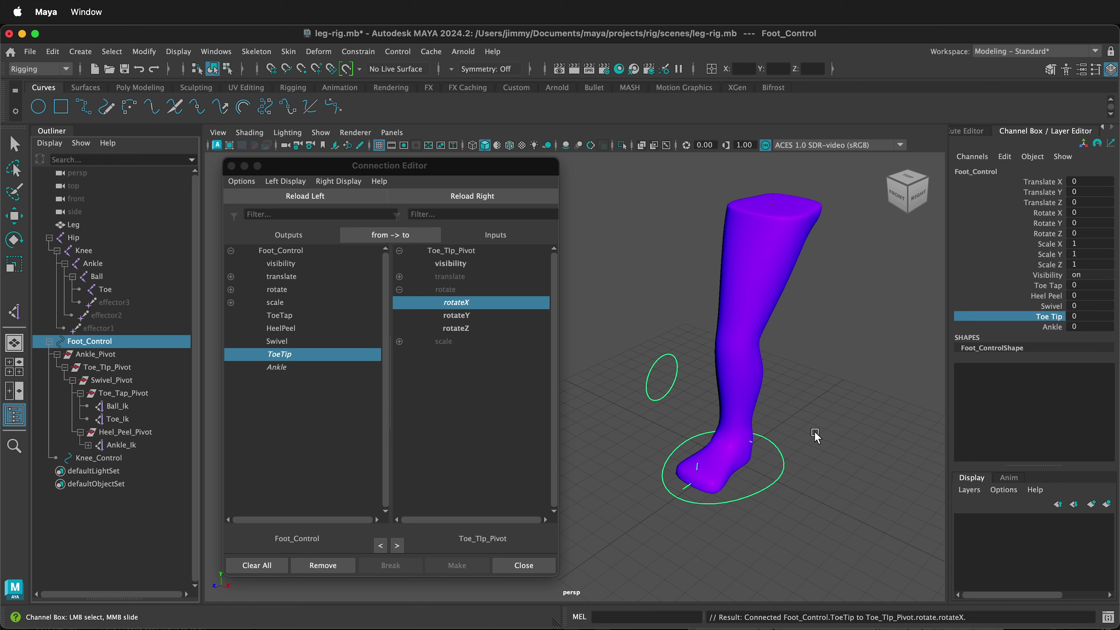
middle_click_drag(814, 431, 918, 399)
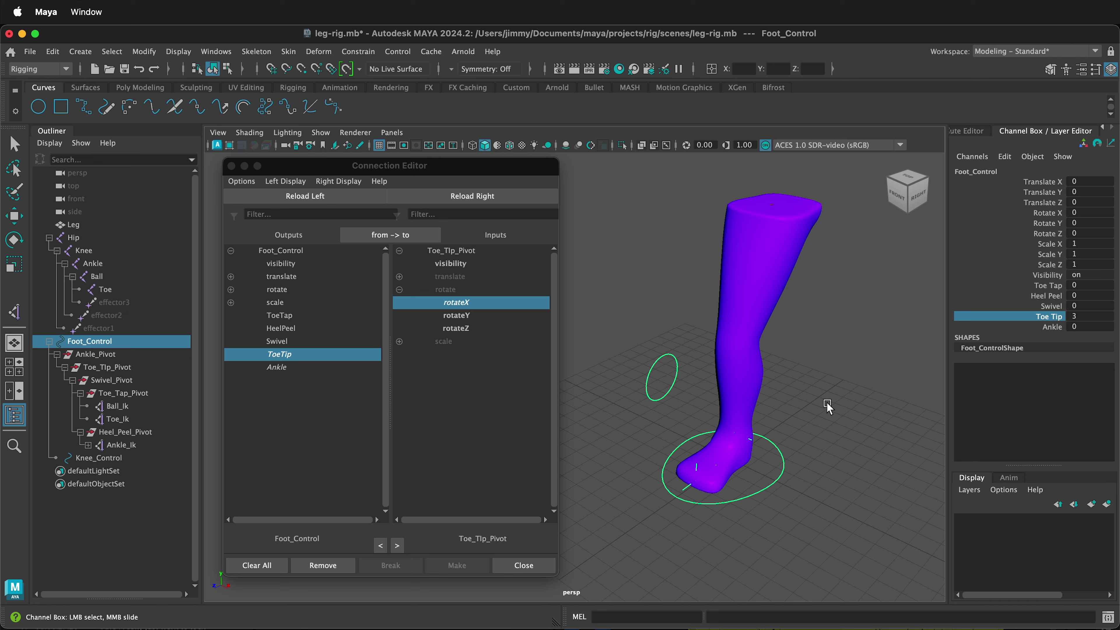
key("super+z")
Load Swivel_Pivot as the input node and connect Foot_Control's Swivel attribute to its rotateY
left_click(283, 343)
left_click(101, 385)
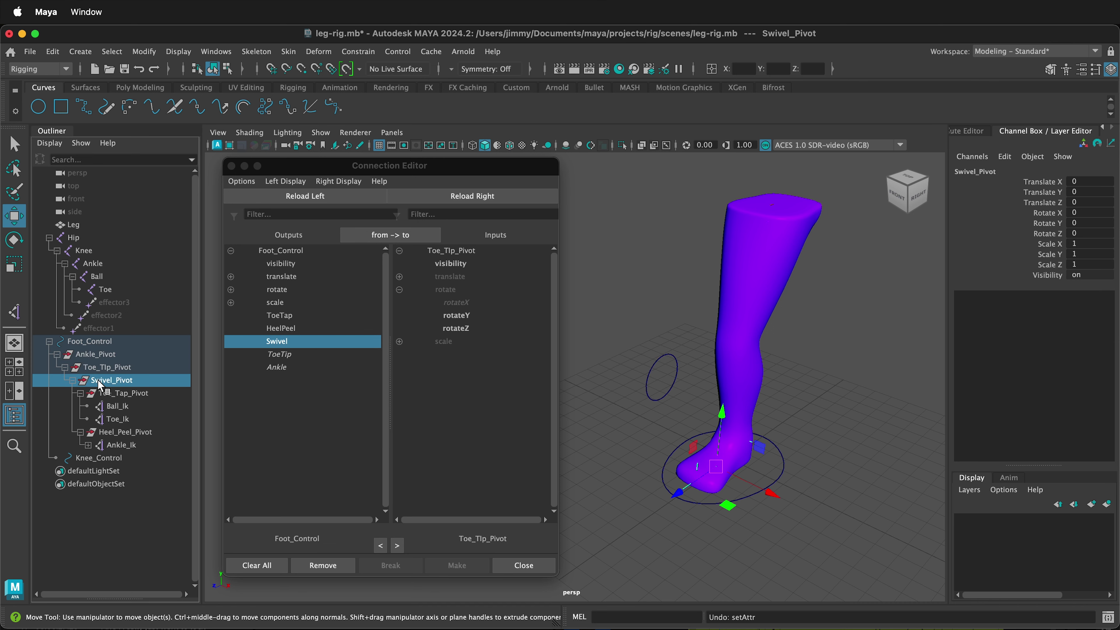
left_click(461, 199)
left_click(400, 290)
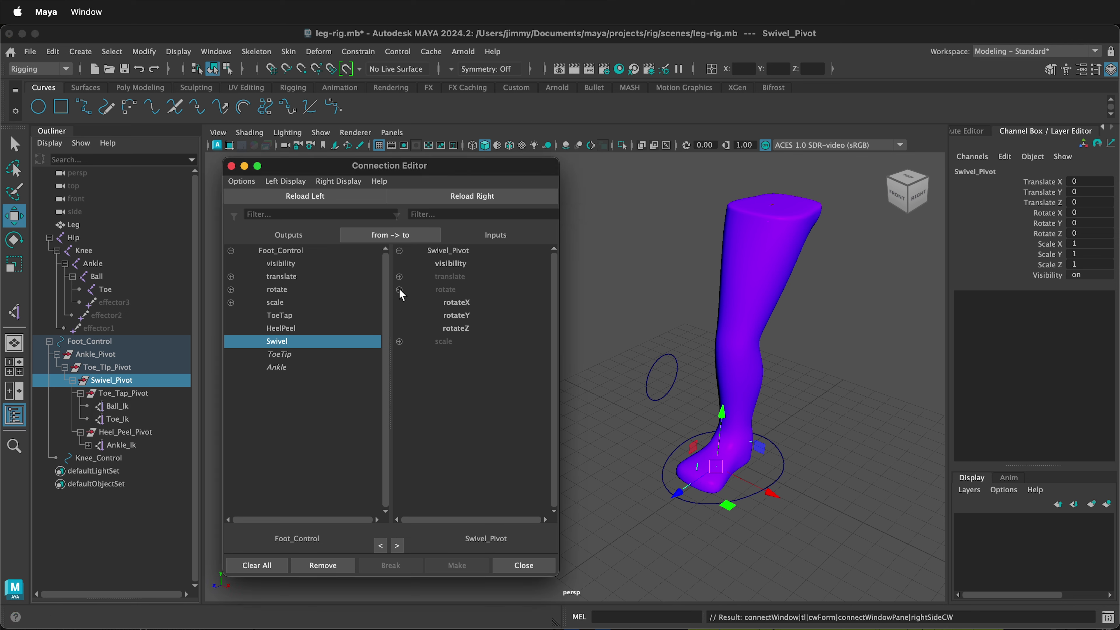
left_click(468, 316)
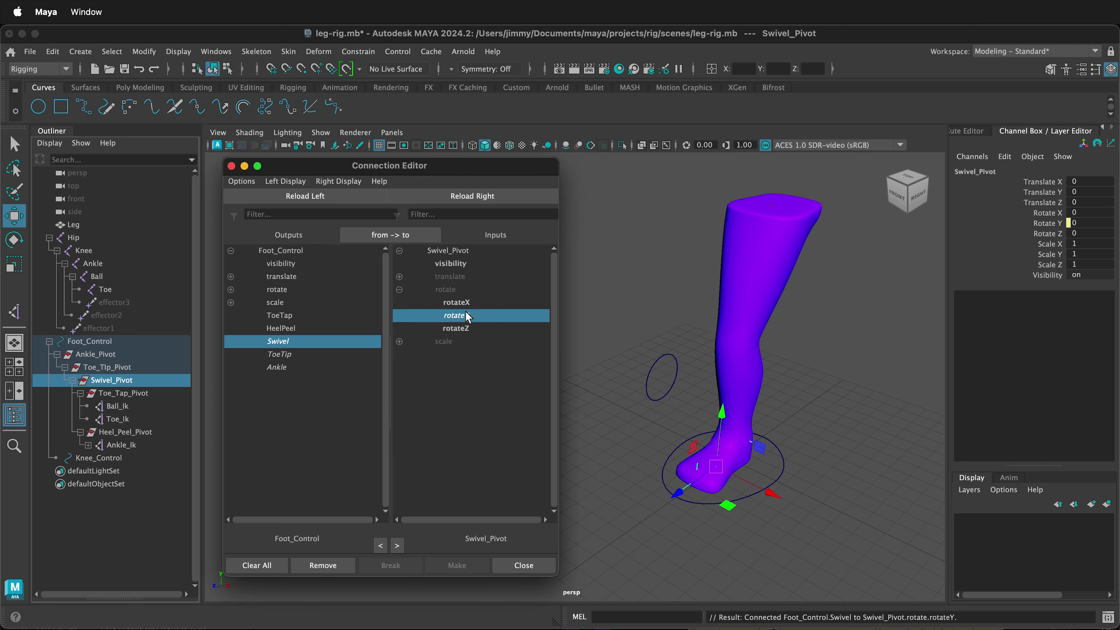
Load Heel_Peel_Pivot as the input node and connect Foot_Control's HeelPeel attribute to its rotateX
left_click(282, 328)
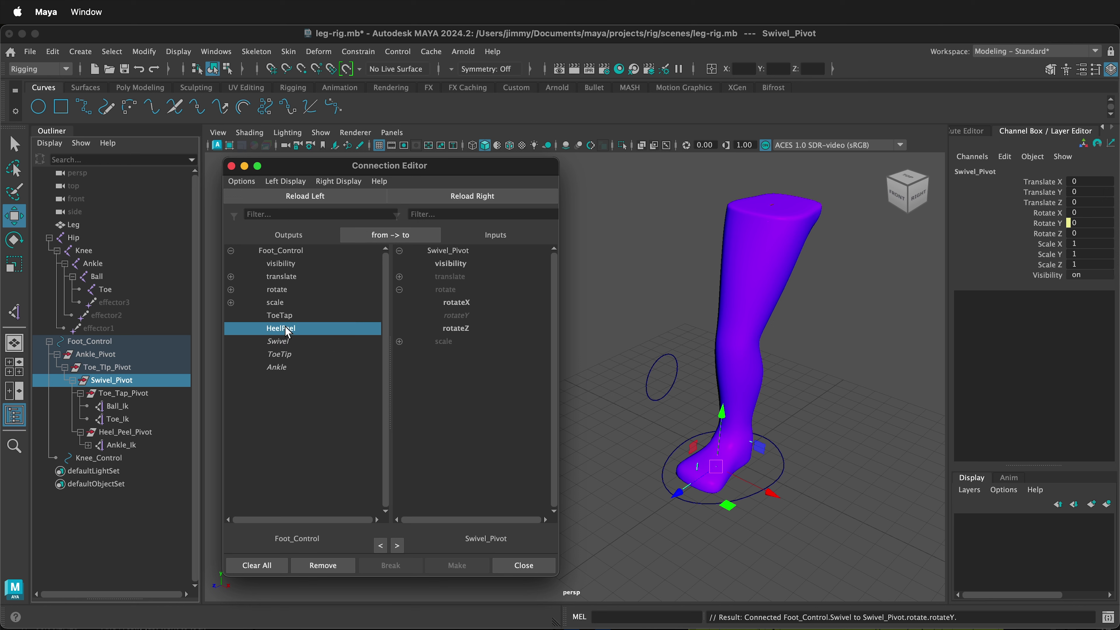
left_click(121, 433)
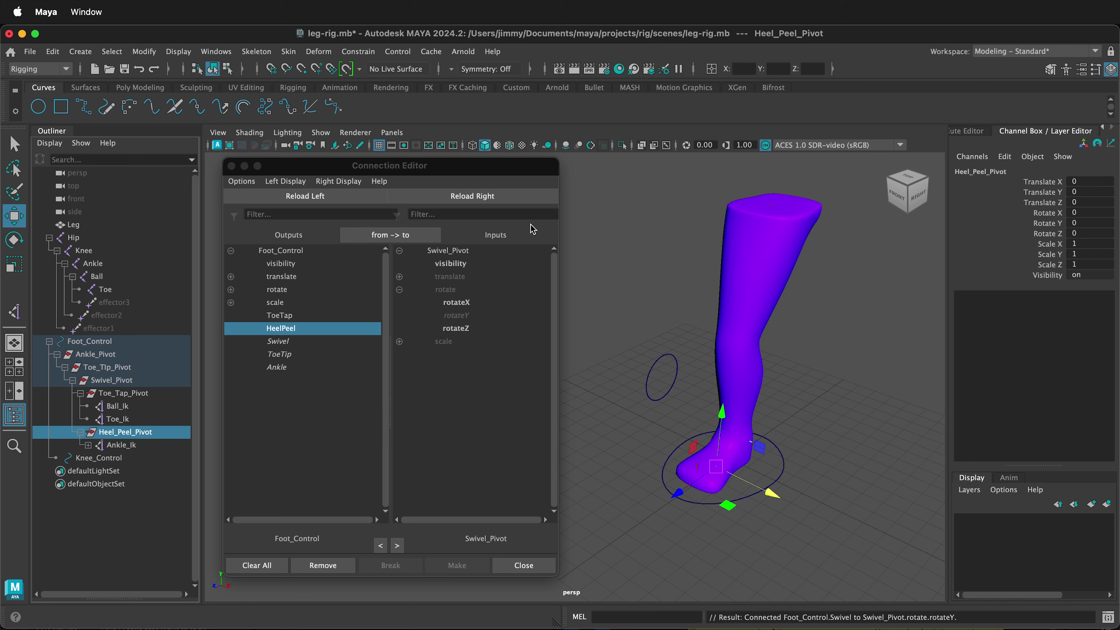
left_click(479, 194)
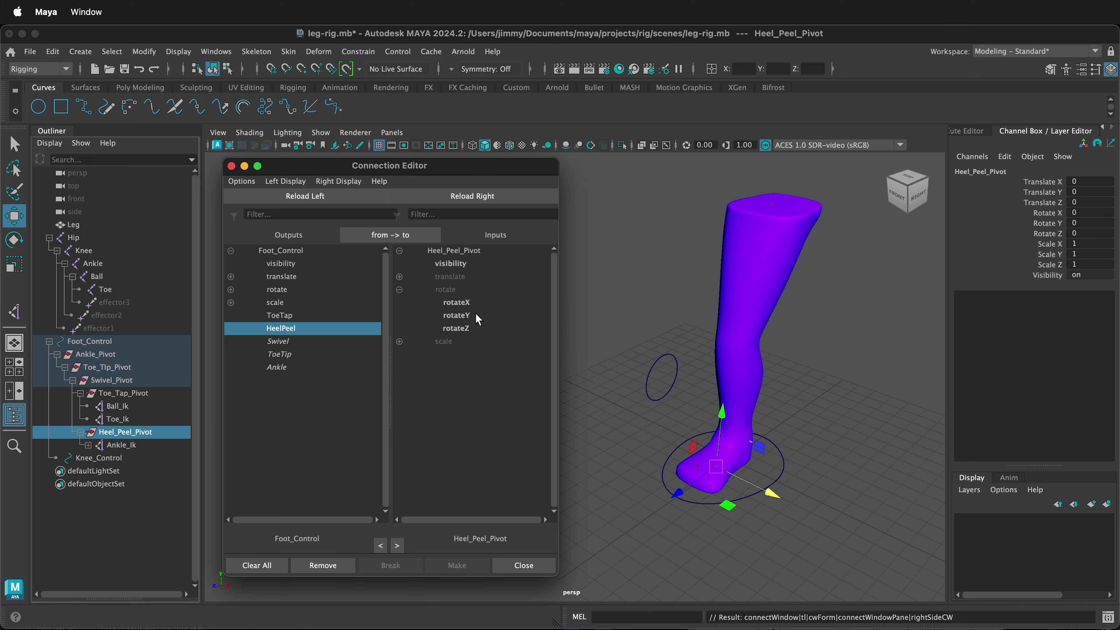
left_click(472, 303)
Connect Foot_Control's ToeTap attribute to the rotateX of Toe_Tap_Pivot, close the Connection Editor and clear the selection
left_click(120, 393)
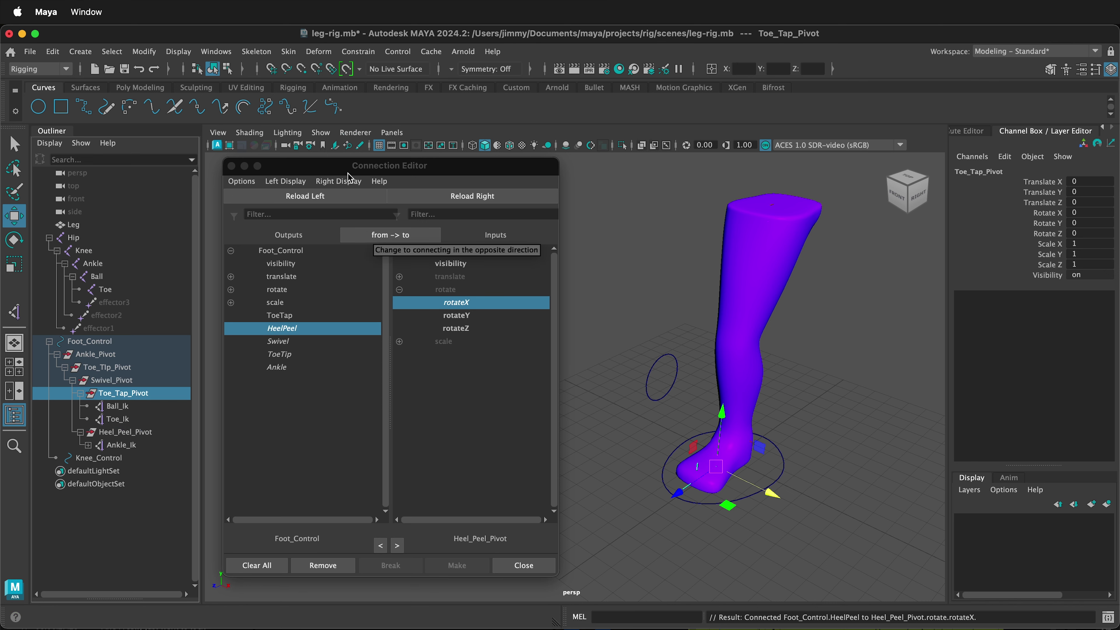
left_click(288, 316)
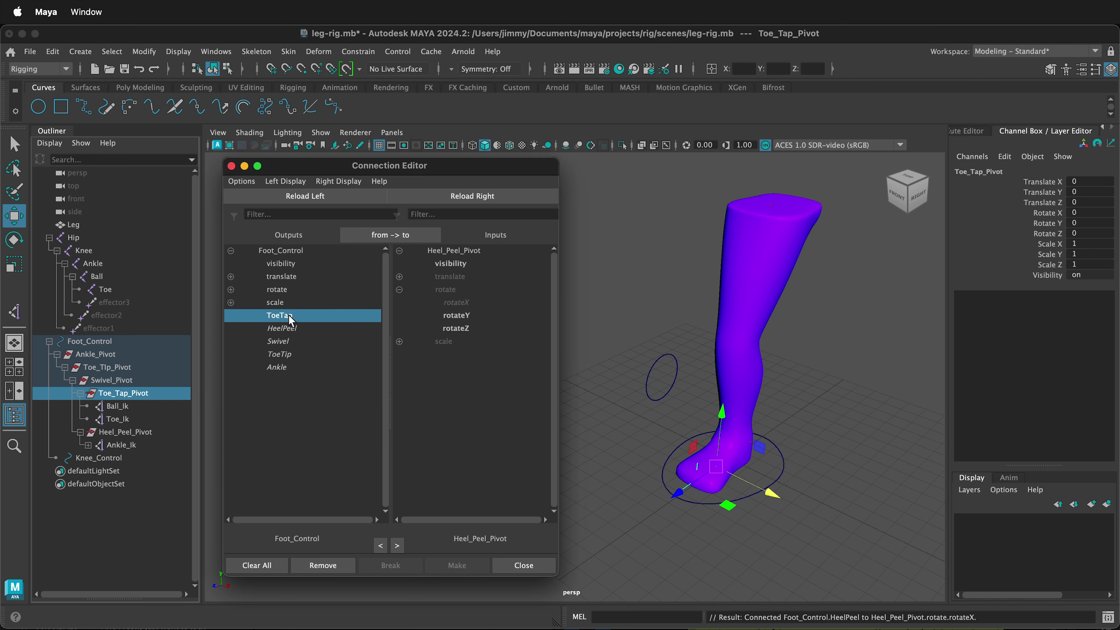
left_click(129, 397)
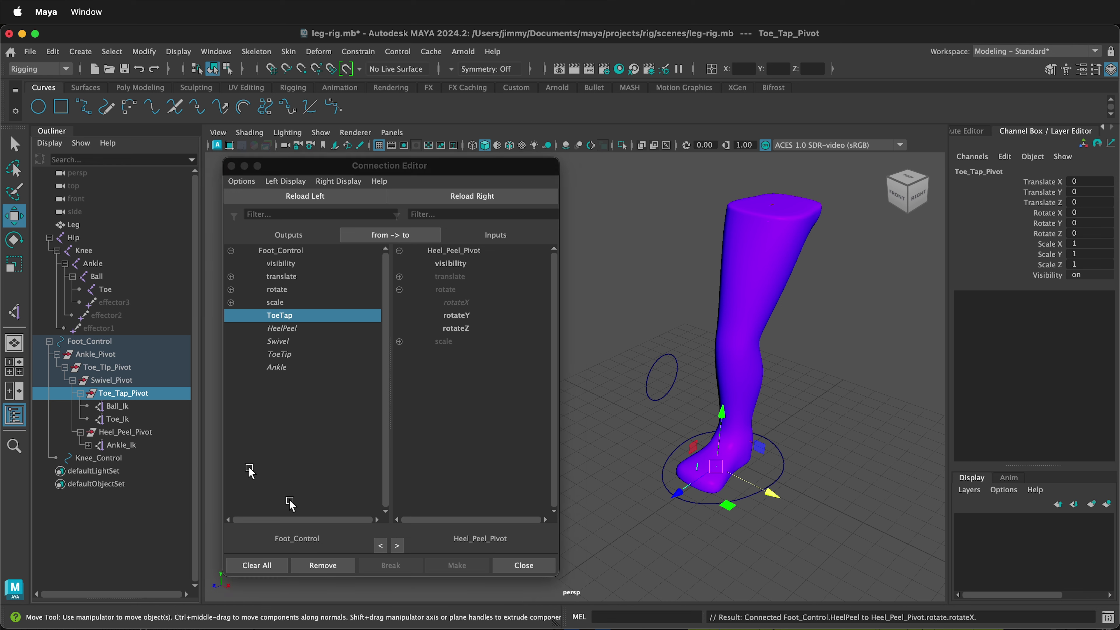
left_click(493, 197)
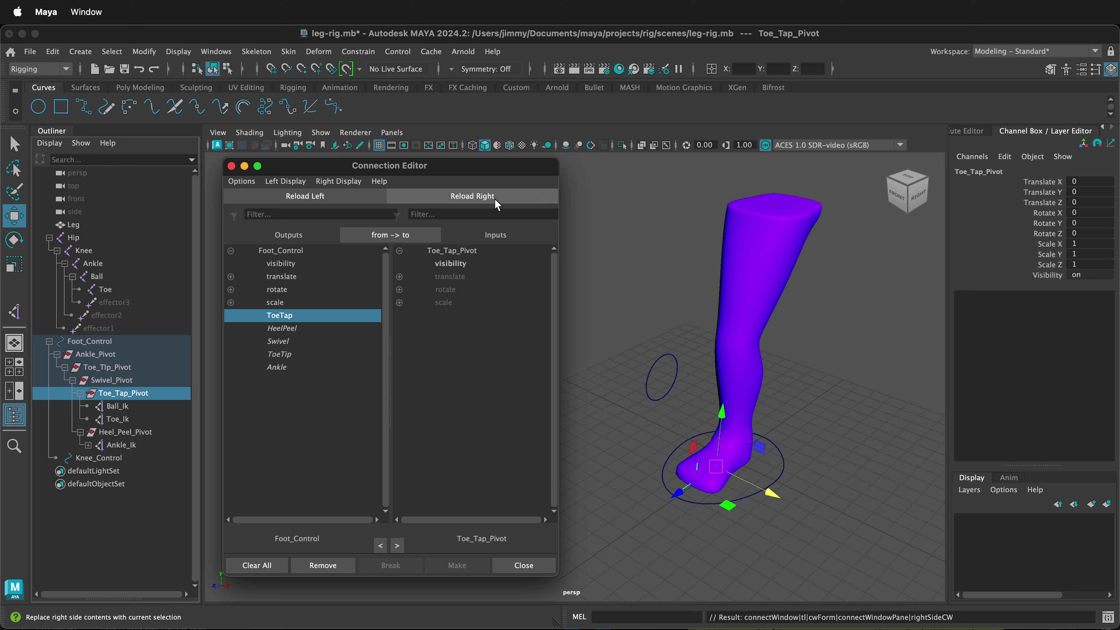
left_click(400, 289)
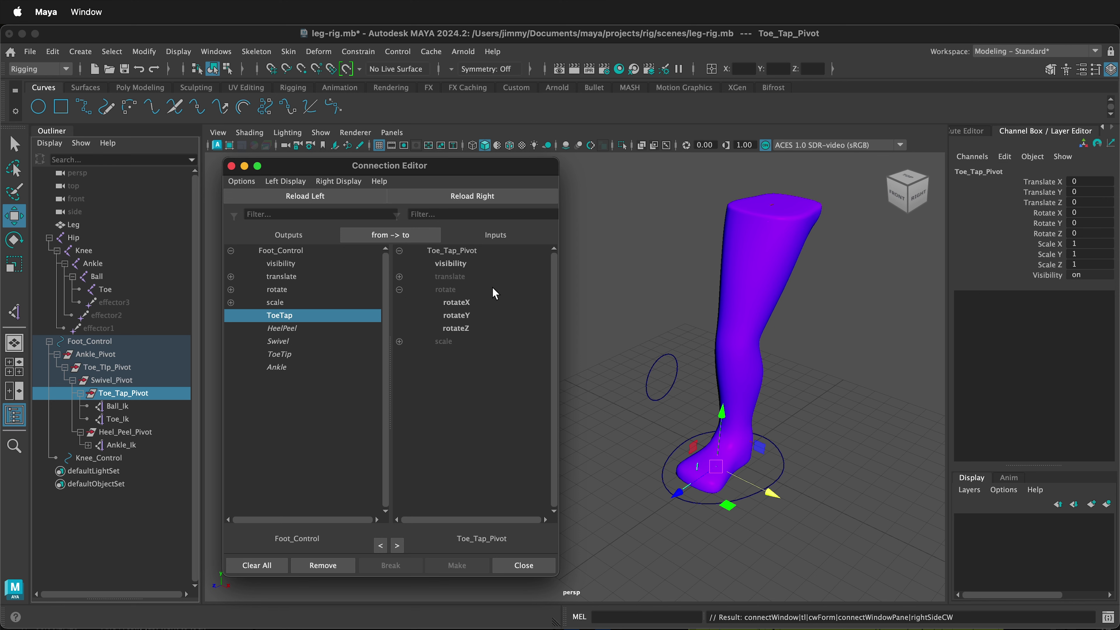
left_click(456, 302)
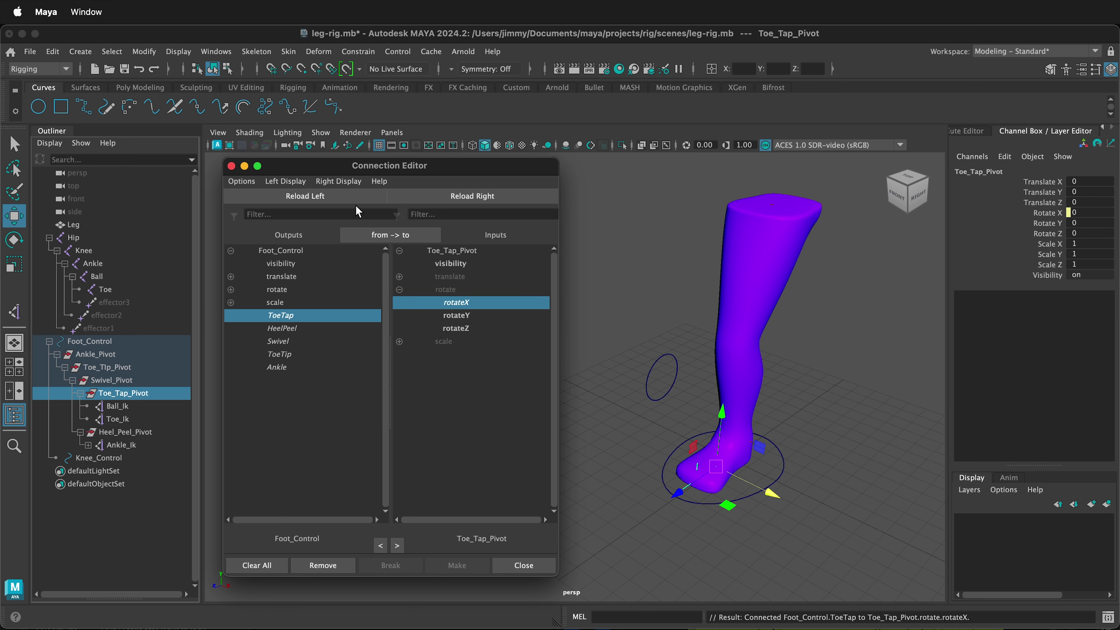
left_click(231, 166)
left_click(313, 370)
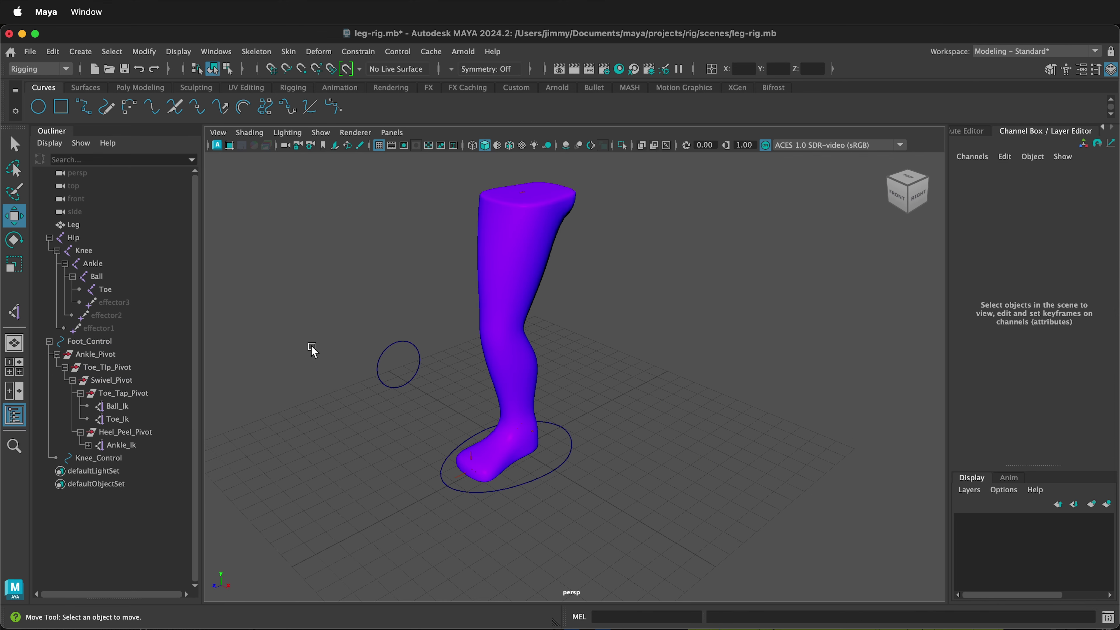
Lock and hide the Scale X, Y, Z and Visibility channels of Foot_Control
left_click(92, 344)
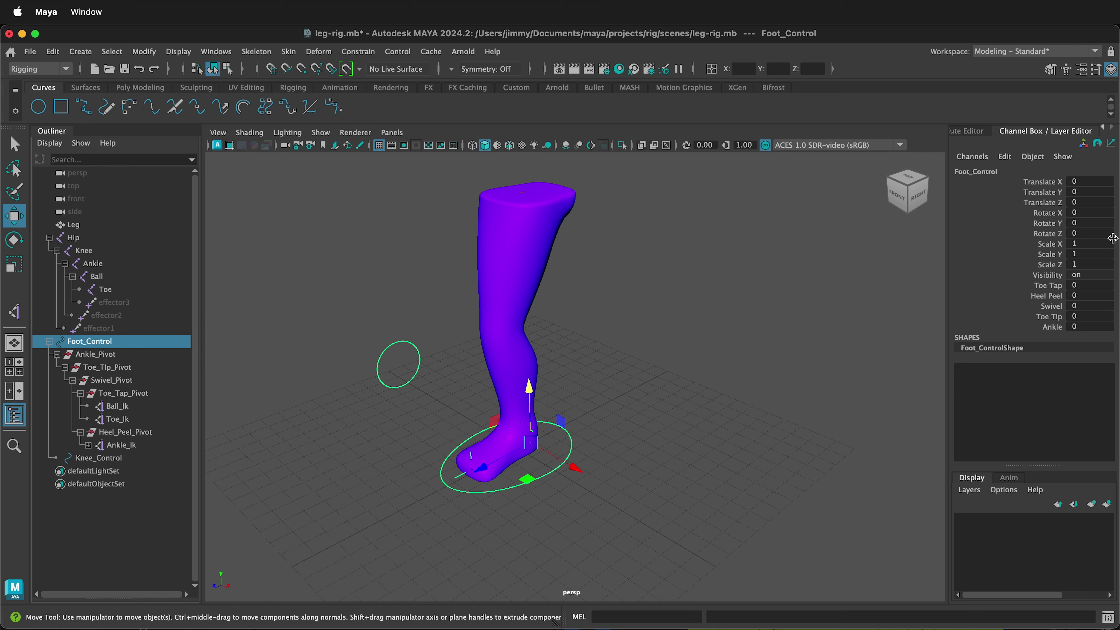
left_click(1061, 245)
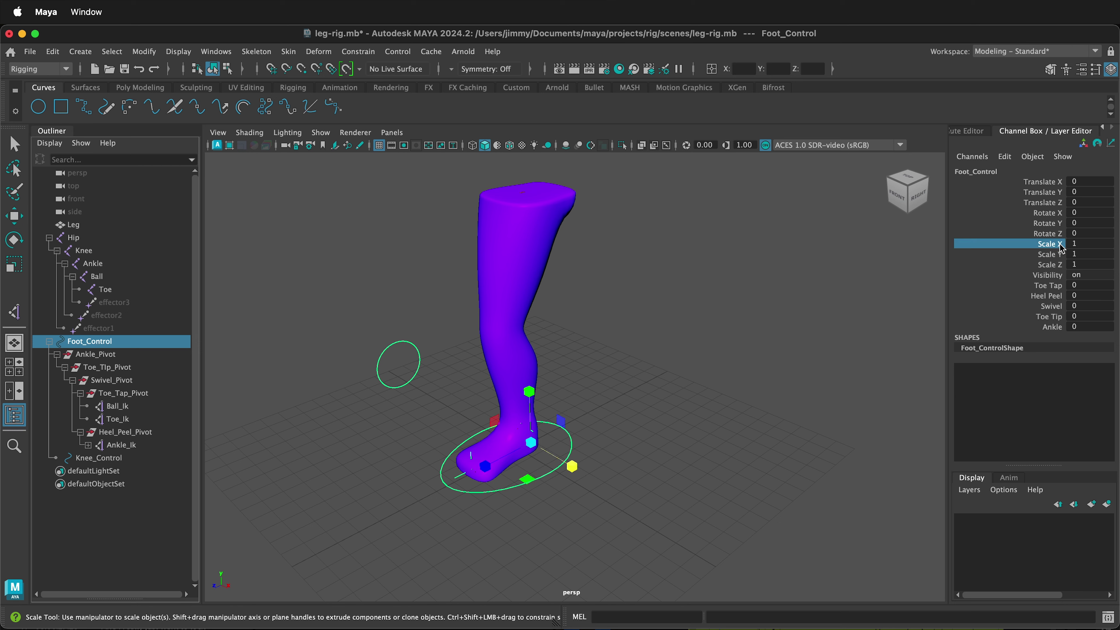
left_click(1055, 276, "shift")
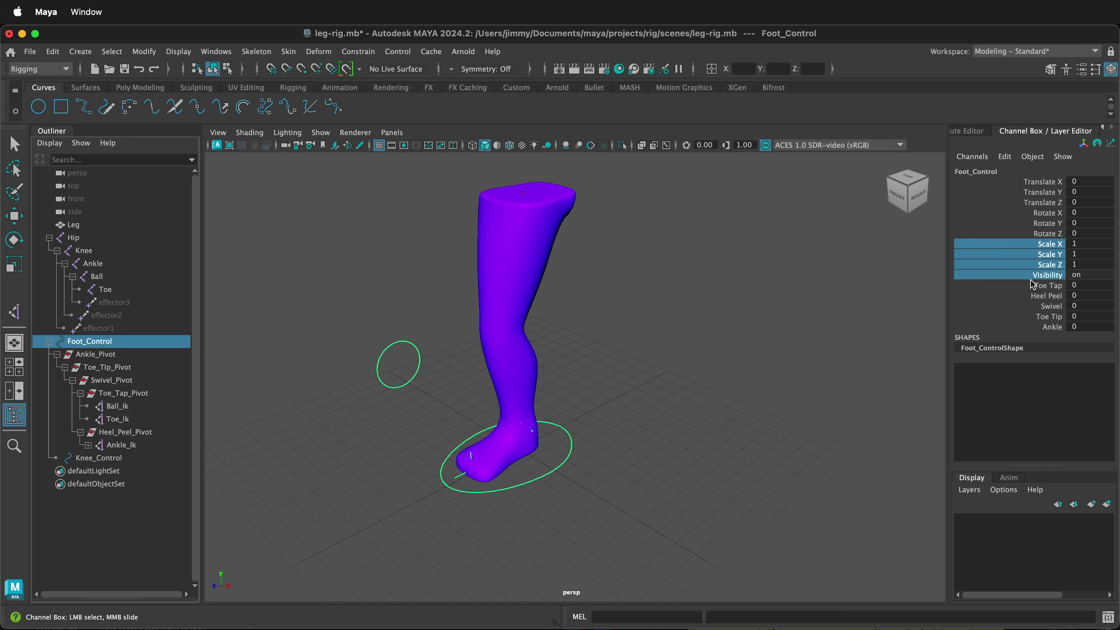
right_click(1009, 279)
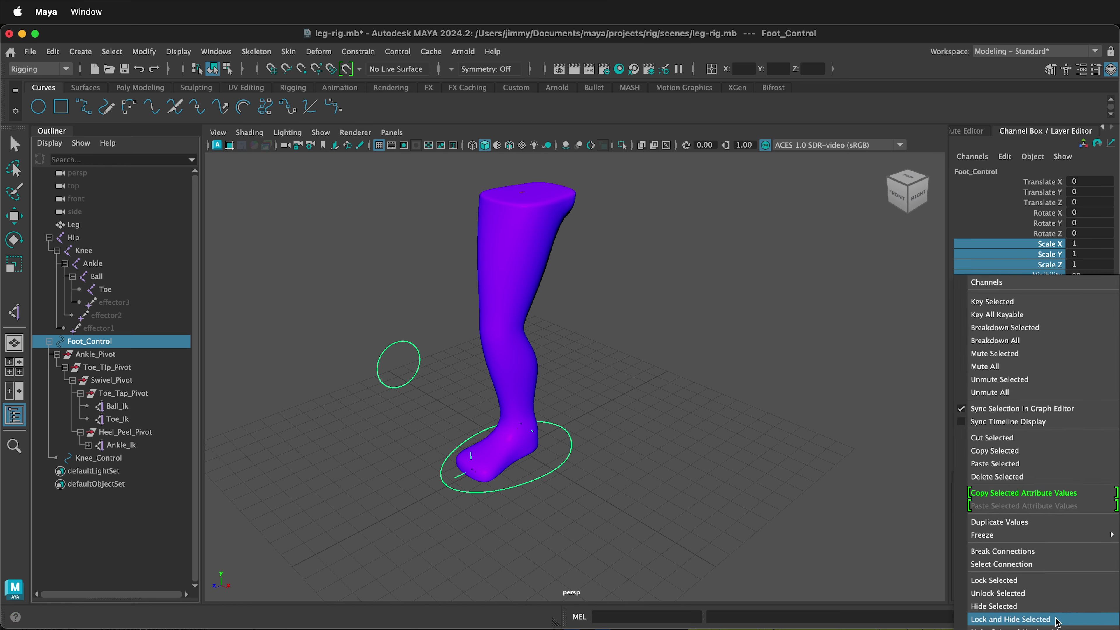
left_click(1009, 619)
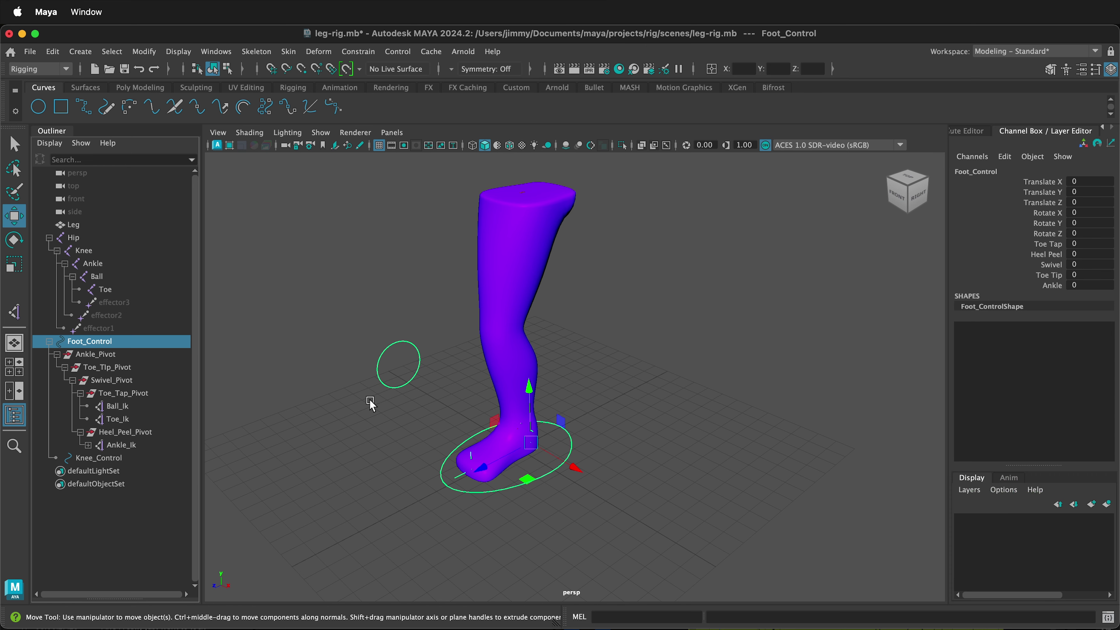
Lock and hide all Rotate, Scale and Visibility channels of Knee_Control, leaving only its Translate channels, and deselect it
left_click(393, 385)
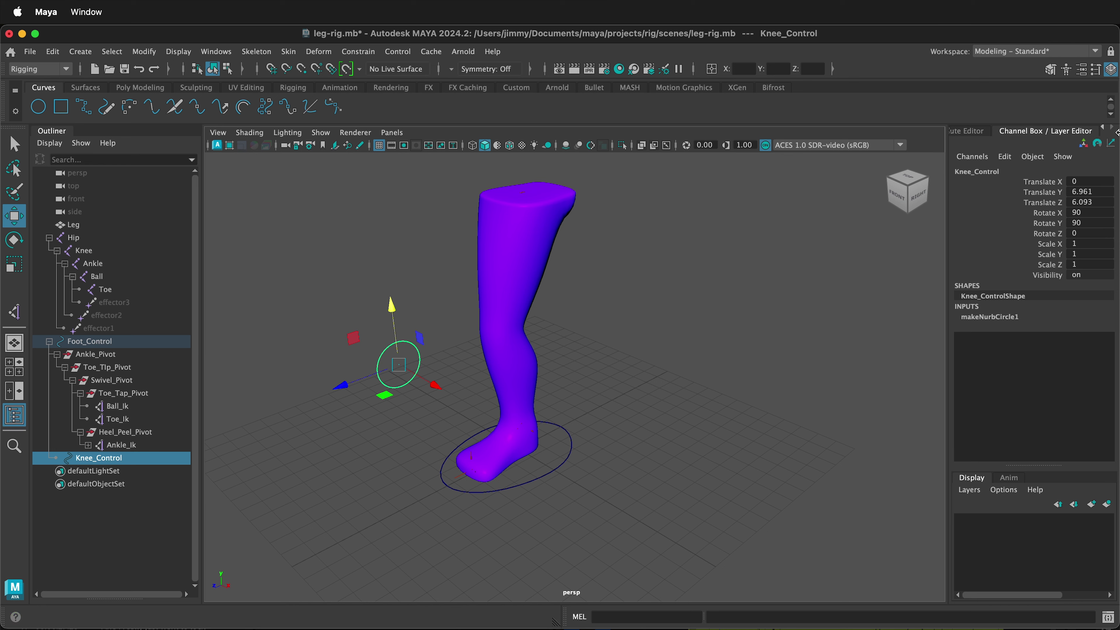
left_click(1052, 213)
left_click(1054, 277, "shift")
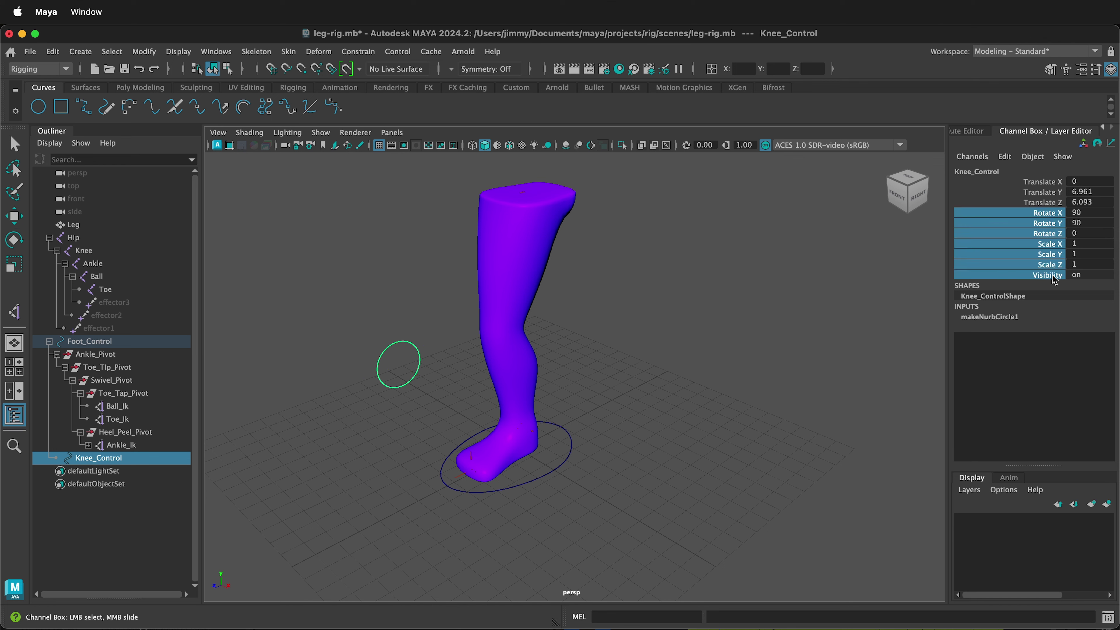
right_click(1059, 254)
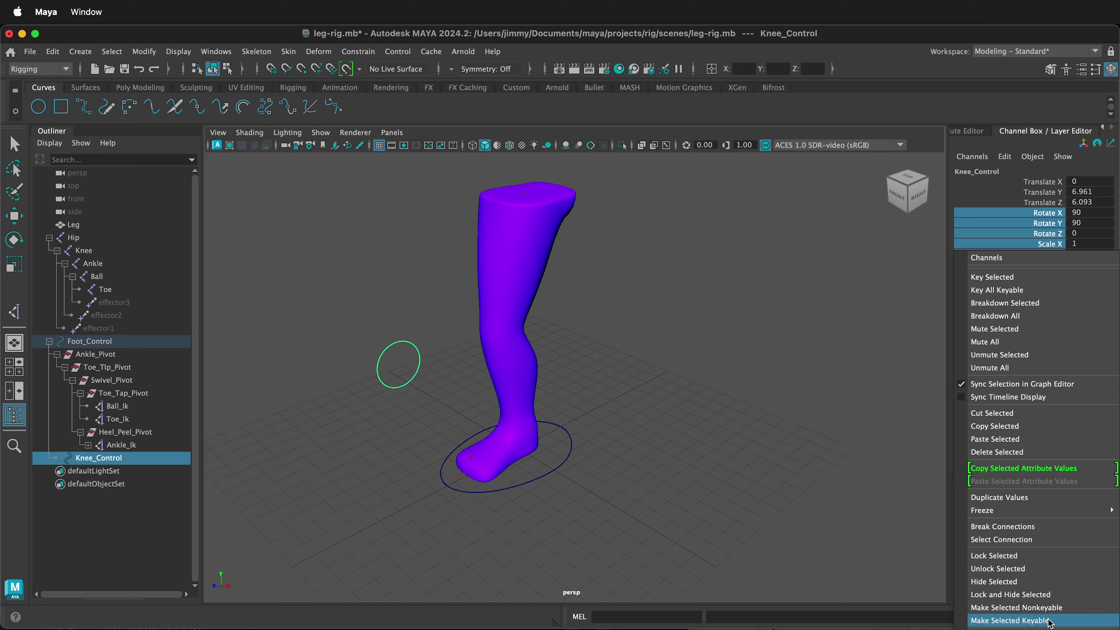
left_click(1040, 593)
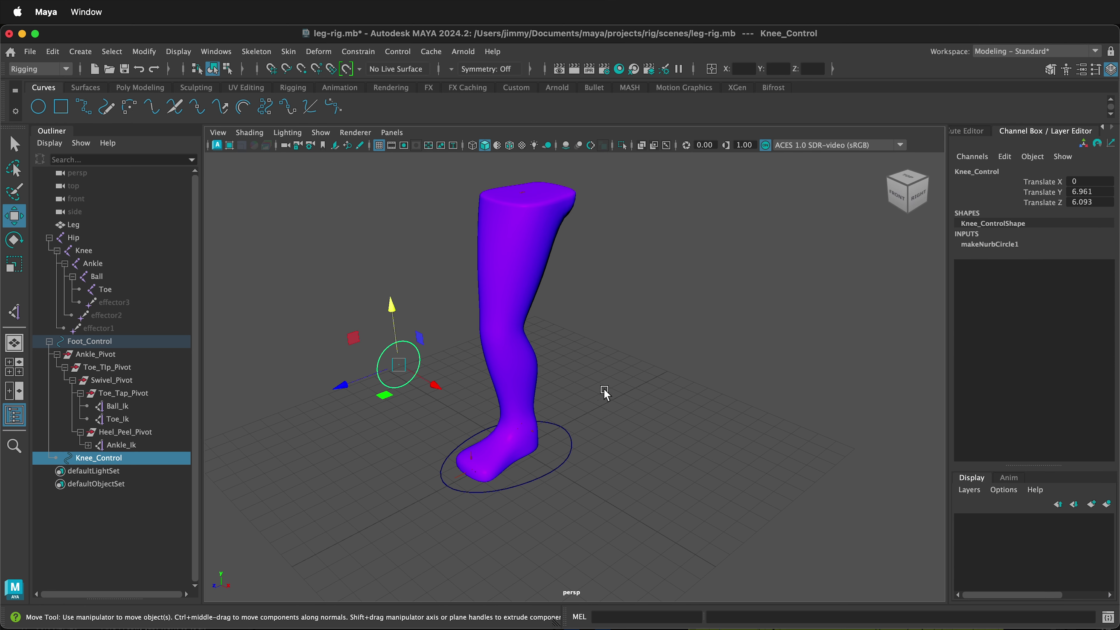
left_click(445, 393)
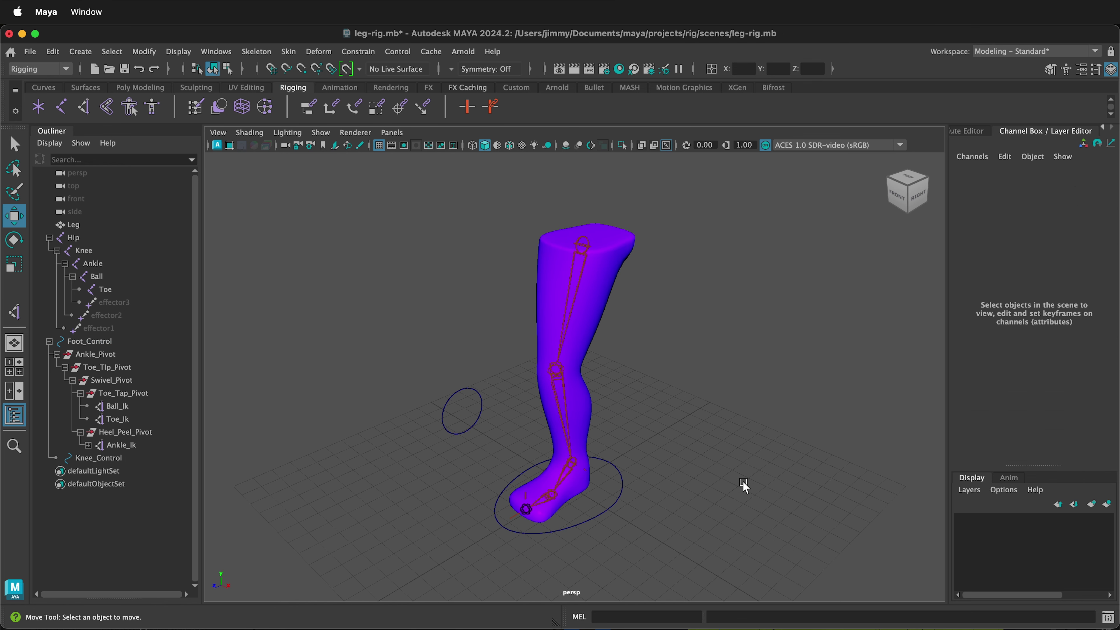
Select Foot_Control and Knee_Control in turn to review their remaining channels
left_click(118, 342)
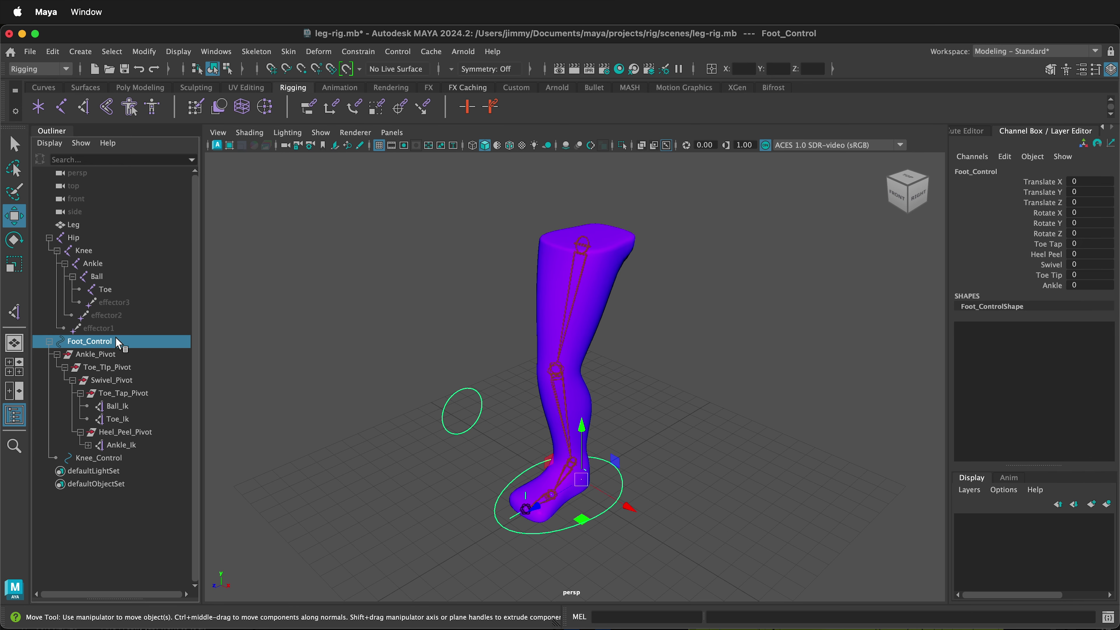
left_click(100, 458)
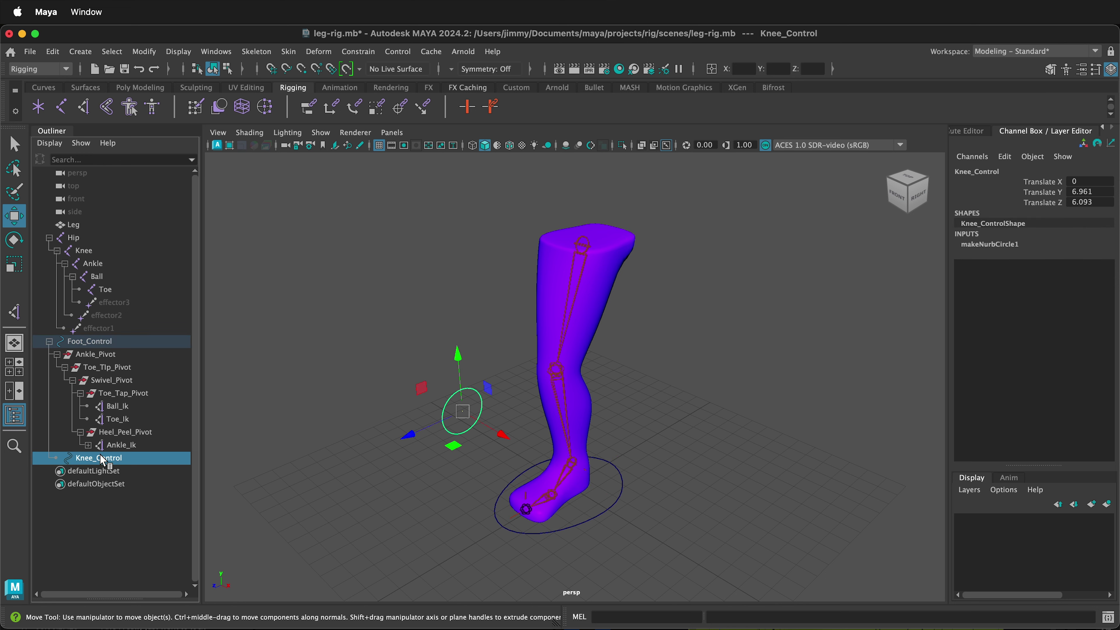
Bind the Leg mesh to the skeleton by selecting the Hip joint together with the mesh and applying Bind Skin
left_click(792, 373)
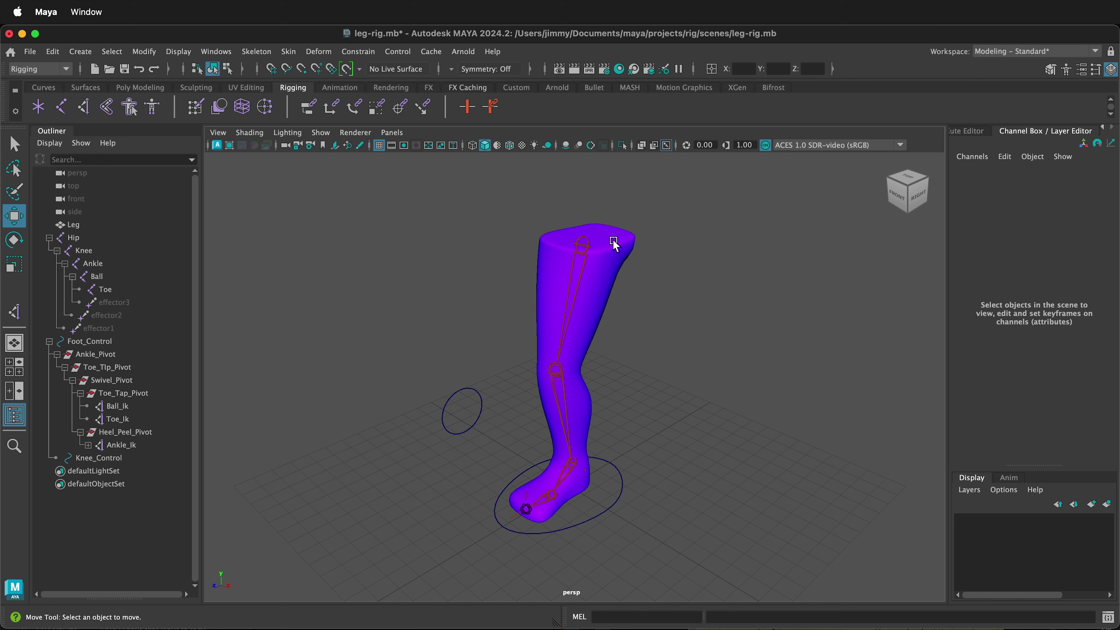
left_click(588, 242)
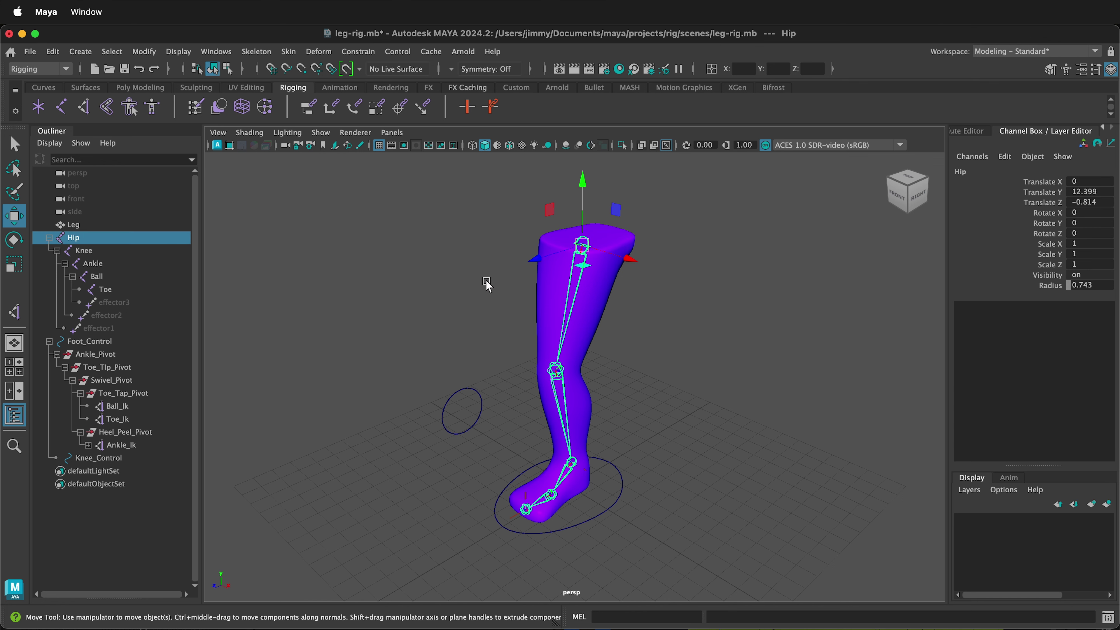
left_click(547, 242, "shift")
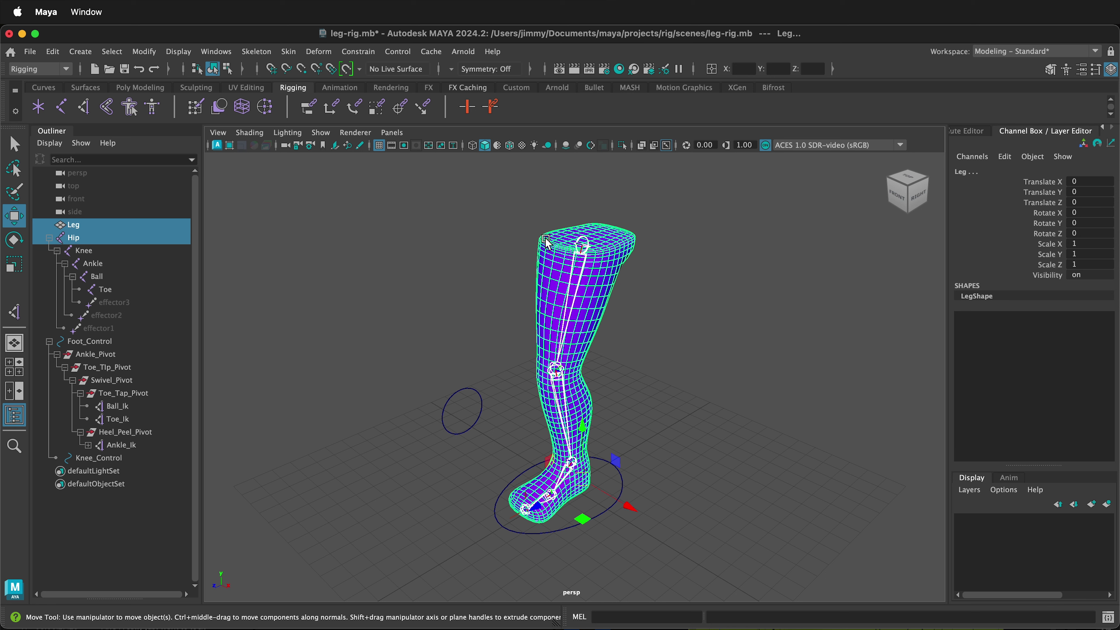
left_click(289, 51)
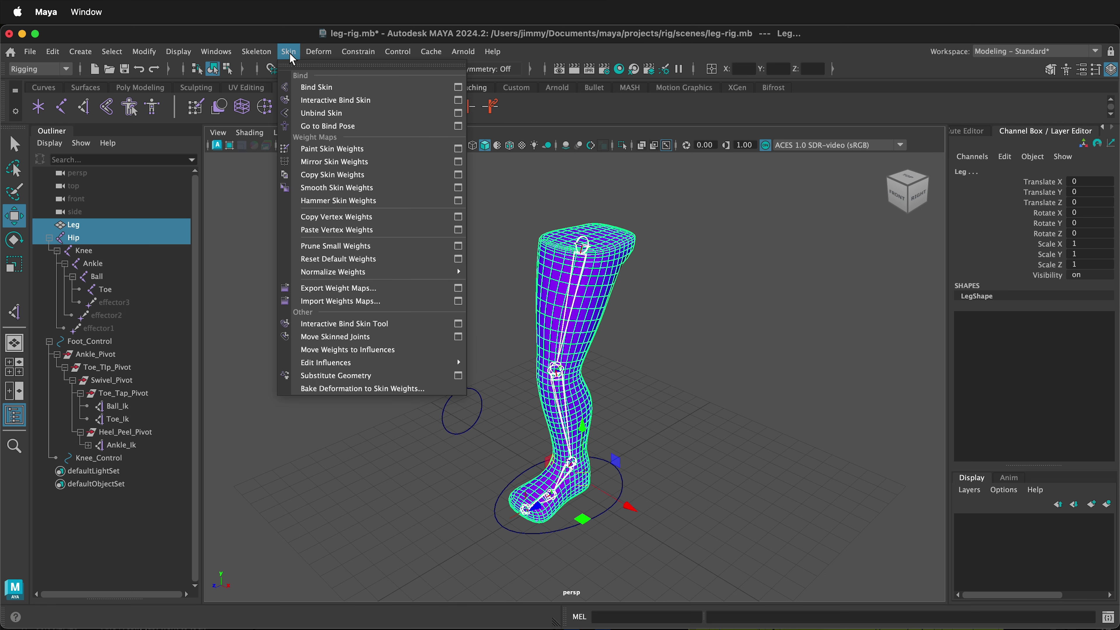
left_click(311, 88)
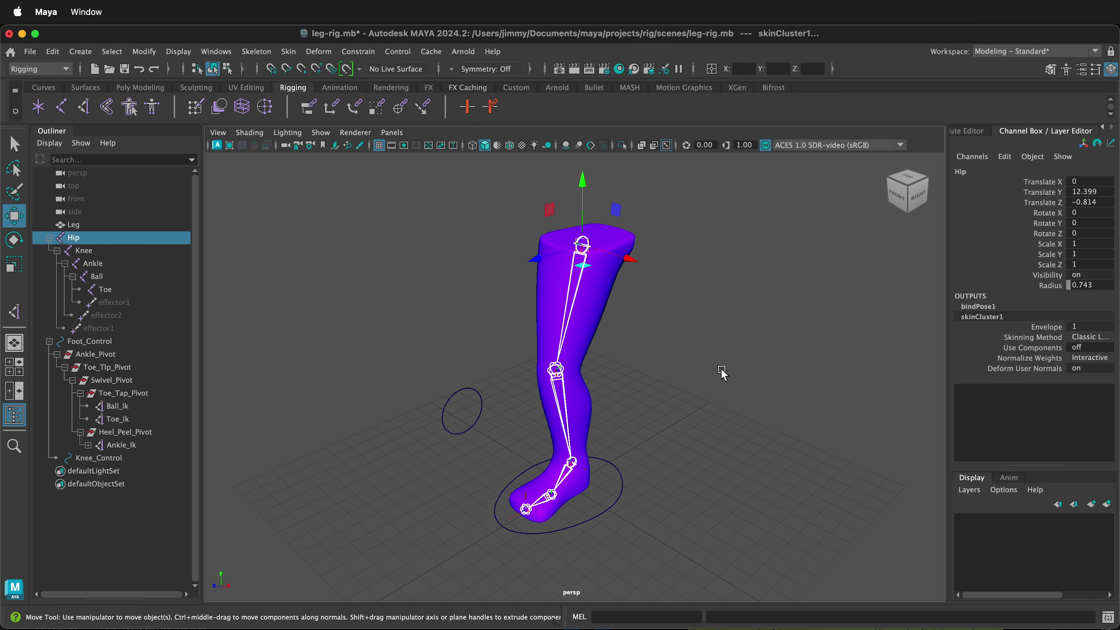
Select Foot_Control and raise it to a Translate Y of about 1.277 to bend the leg
left_click(106, 331)
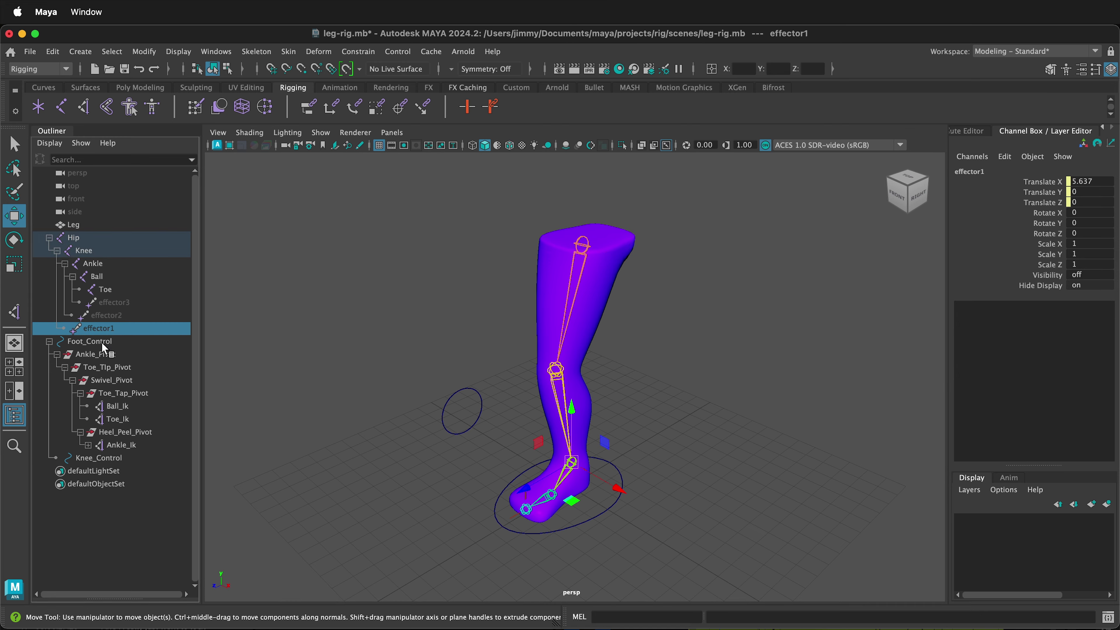
left_click(101, 343)
mouse_move(590, 426)
left_mouse_down()
mouse_move(583, 379)
mouse_move(586, 421)
mouse_move(595, 391)
mouse_move(598, 406)
mouse_move(599, 355)
mouse_move(600, 411)
left_mouse_up()
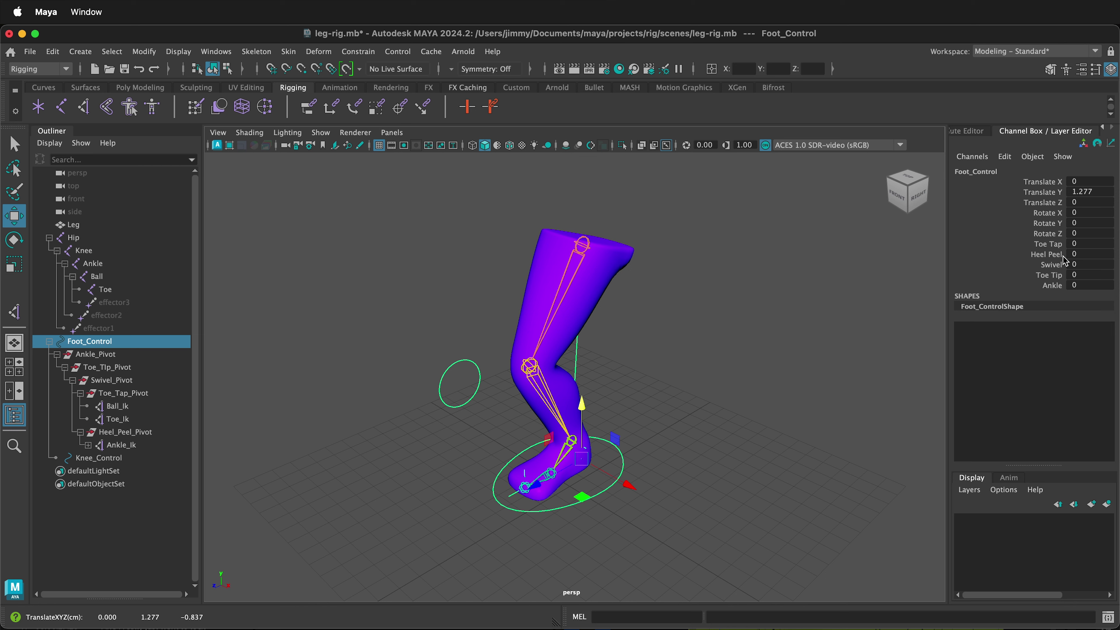
Test the foot attributes of Foot_Control by setting Ankle to 8 and Swivel to about 12.4
left_click(1051, 287)
middle_click_drag(845, 336, 869, 279)
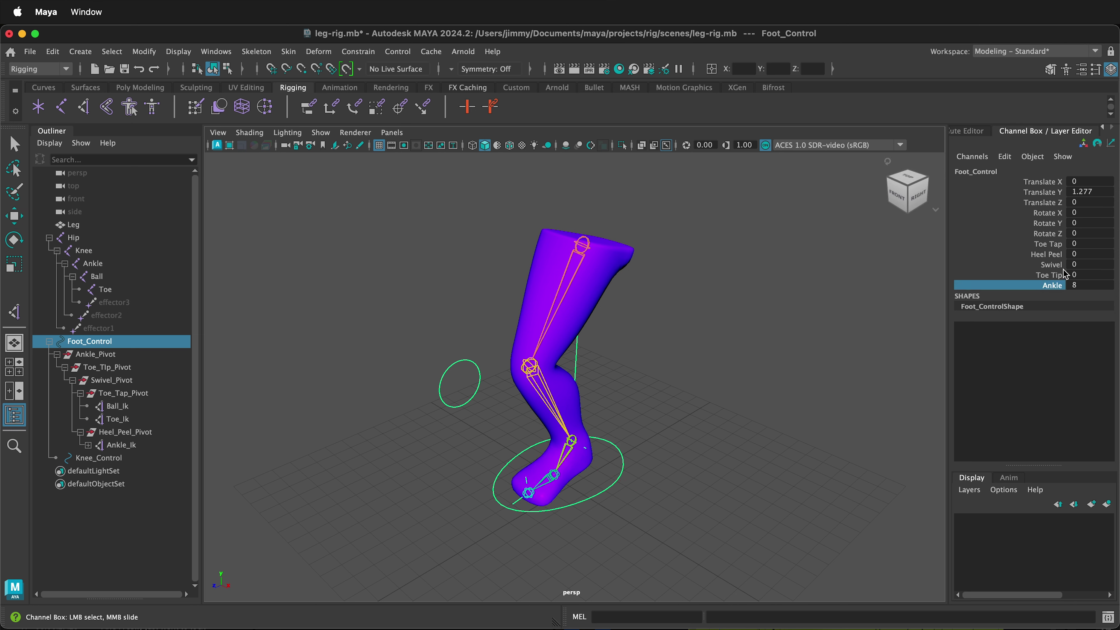
left_click(1052, 264)
middle_click_drag(792, 401, 726, 372)
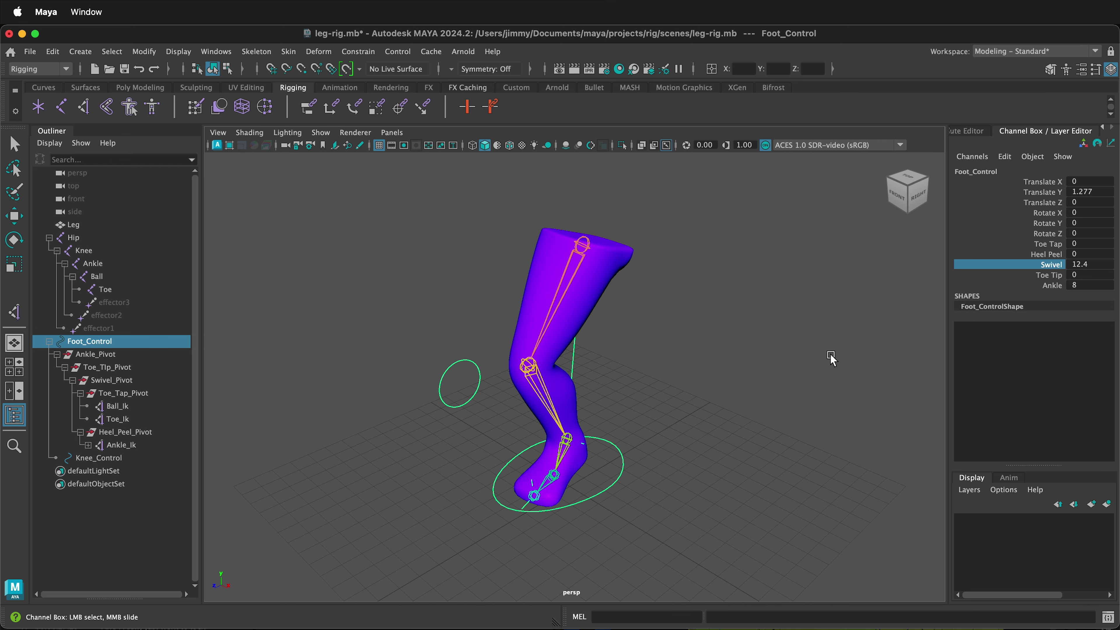
Activate the Move tool and select the Knee_Control curve in front of the knee
key("w")
left_click(463, 405)
left_click(462, 404)
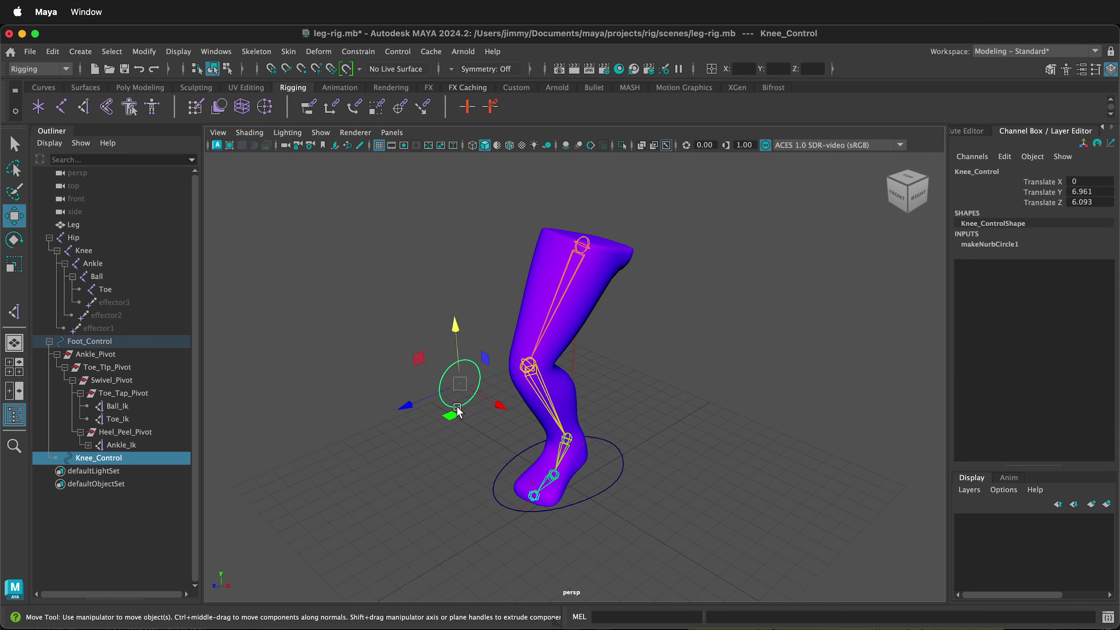